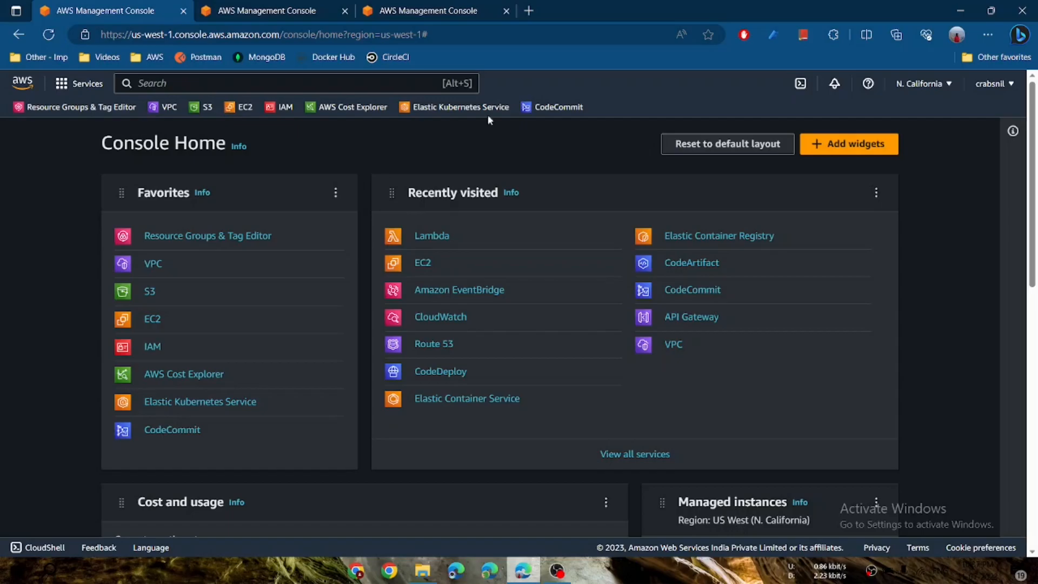
Step: Set the AWS console region to US West (N. California), us-west-1
click(943, 90)
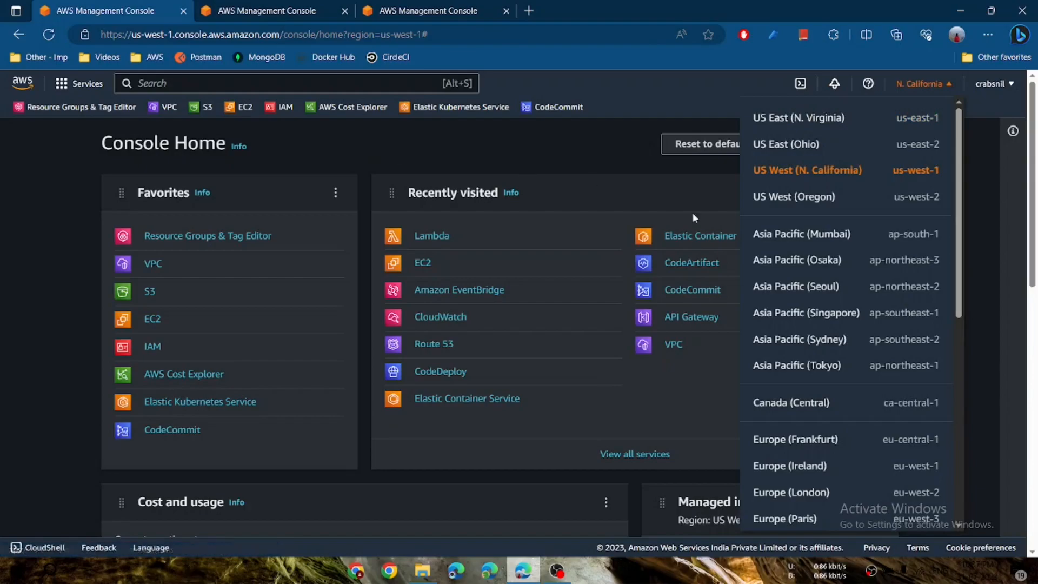
click(831, 172)
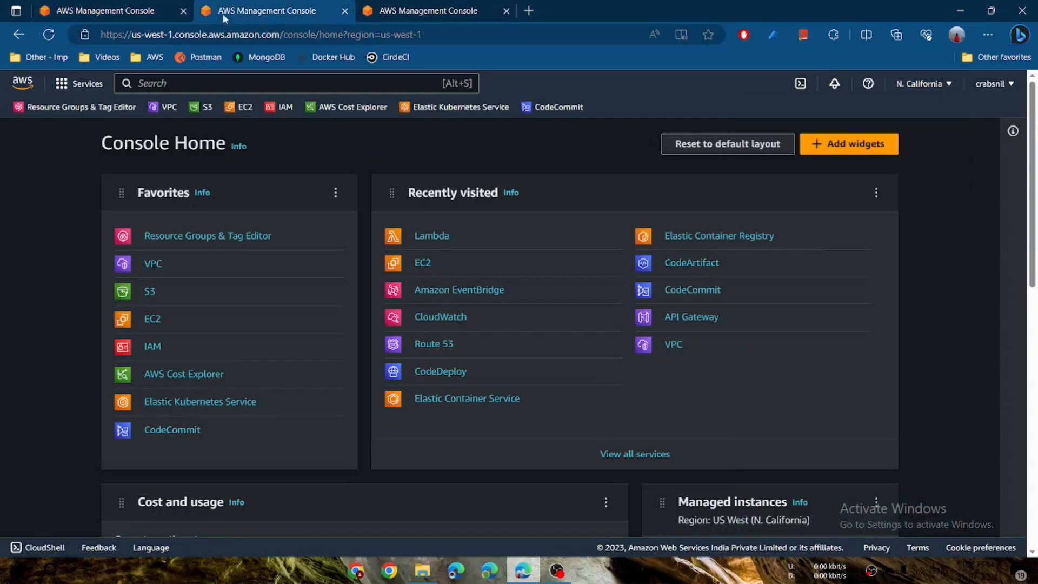
click(123, 13)
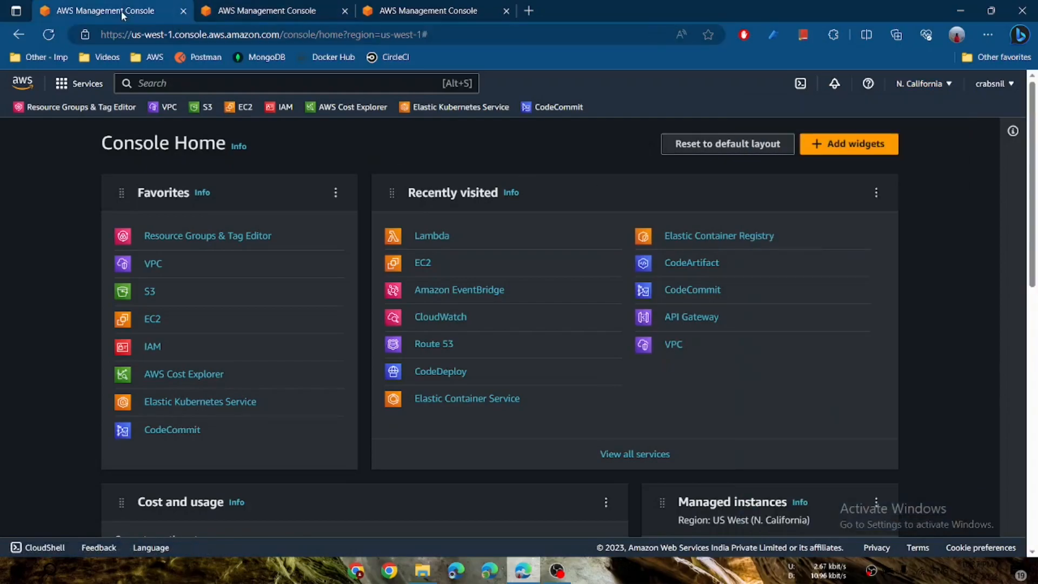
Step: Start launching a new EC2 instance and name it test
click(153, 321)
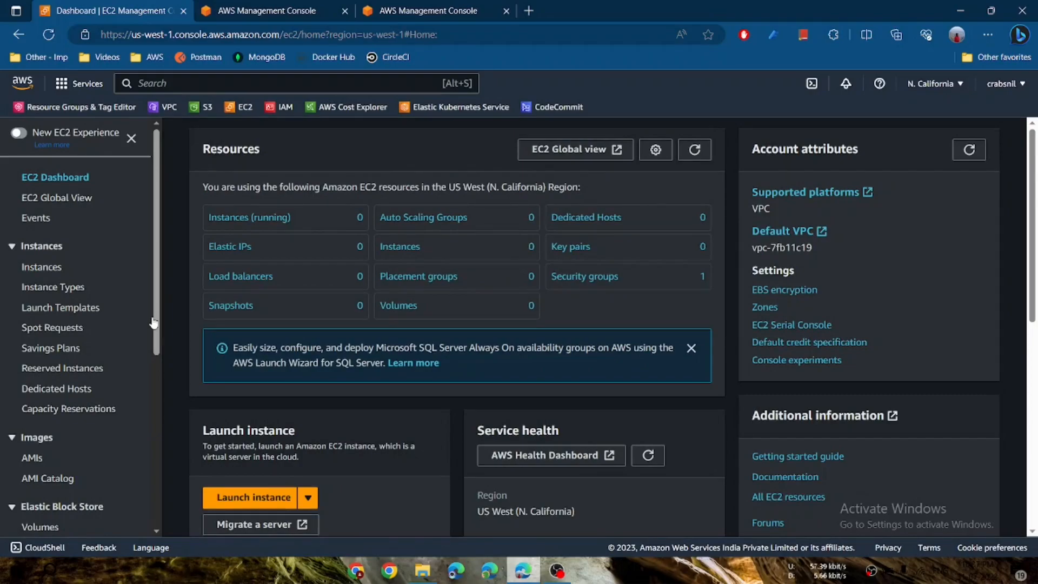
click(26, 269)
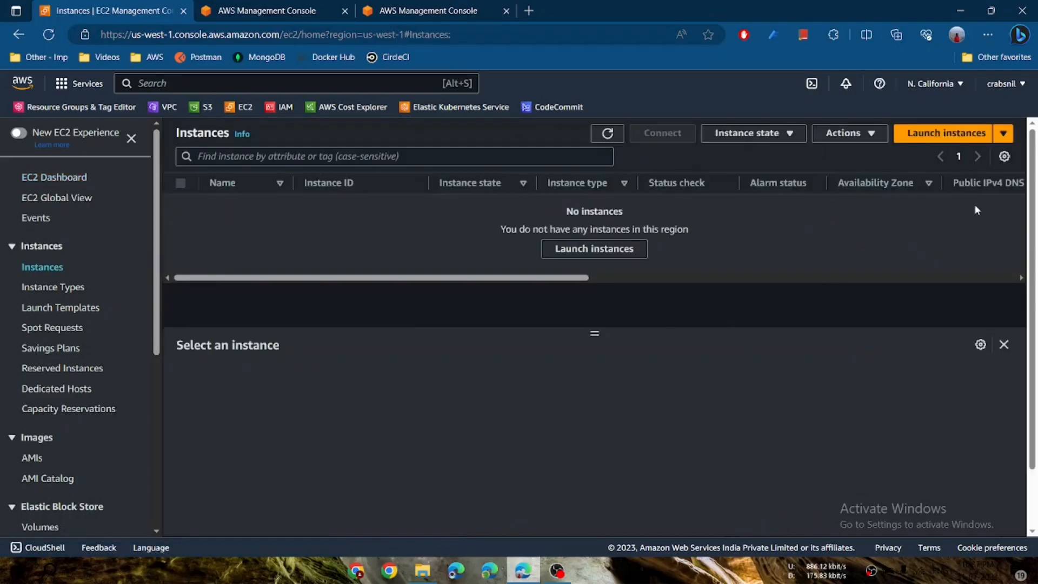
click(931, 137)
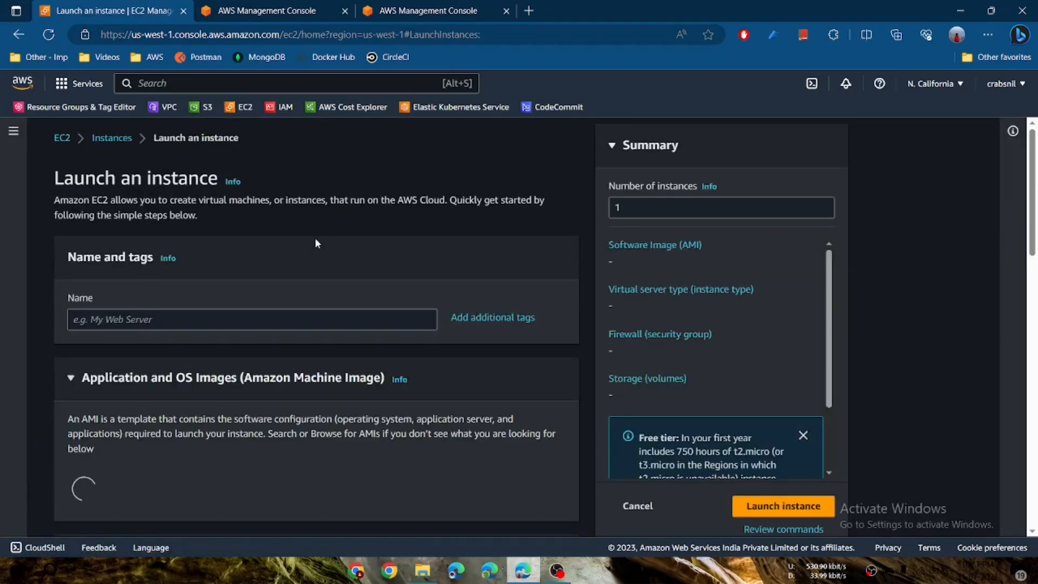
scroll(234, 279, down, 2)
click(173, 222)
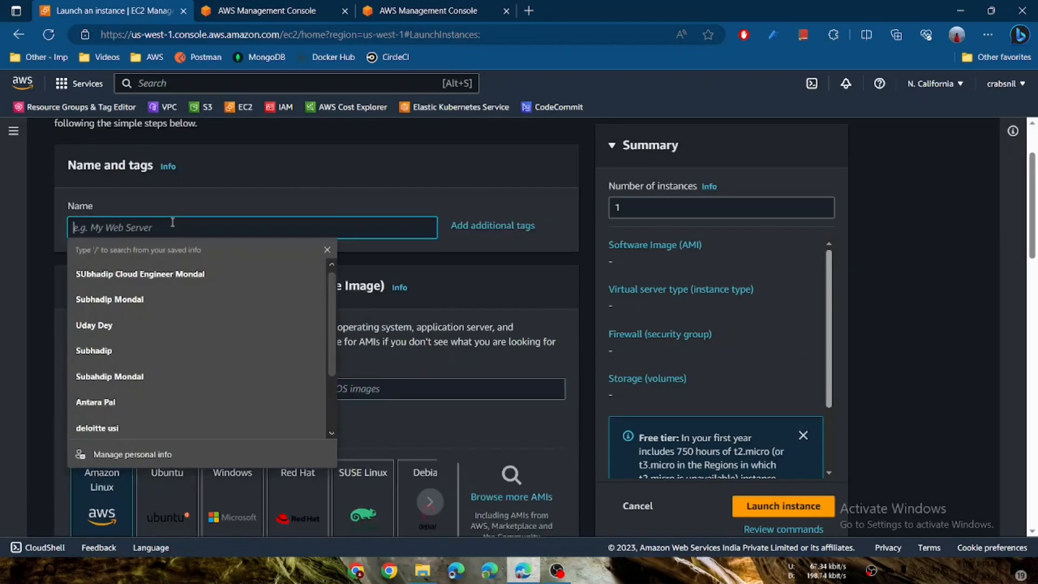
text(test)
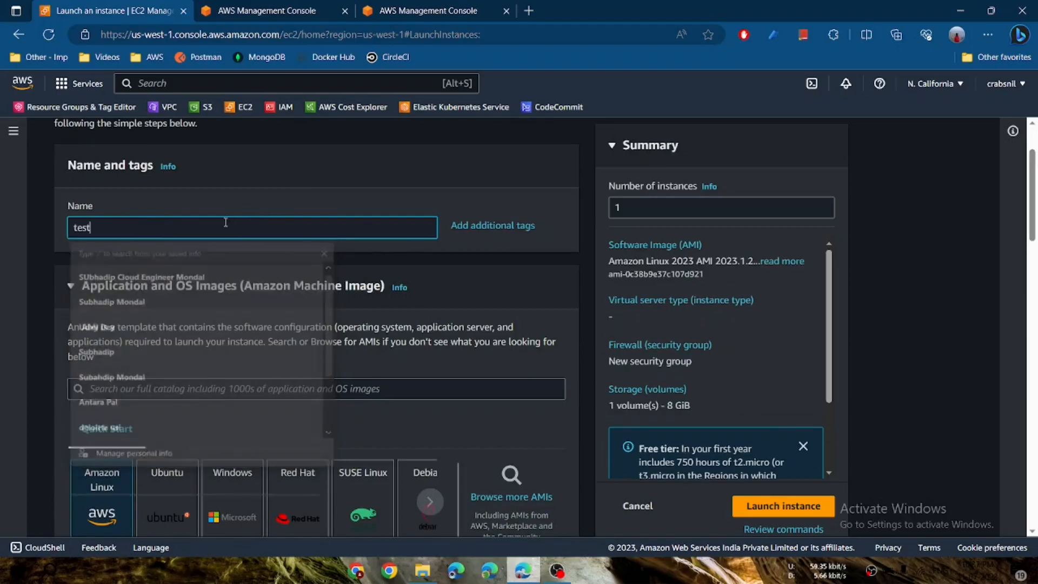
Step: Choose the Ubuntu Server 22.04 LTS (HVM), SSD Volume Type image for the instance
scroll(478, 323, down, 4)
scroll(478, 323, down, 2)
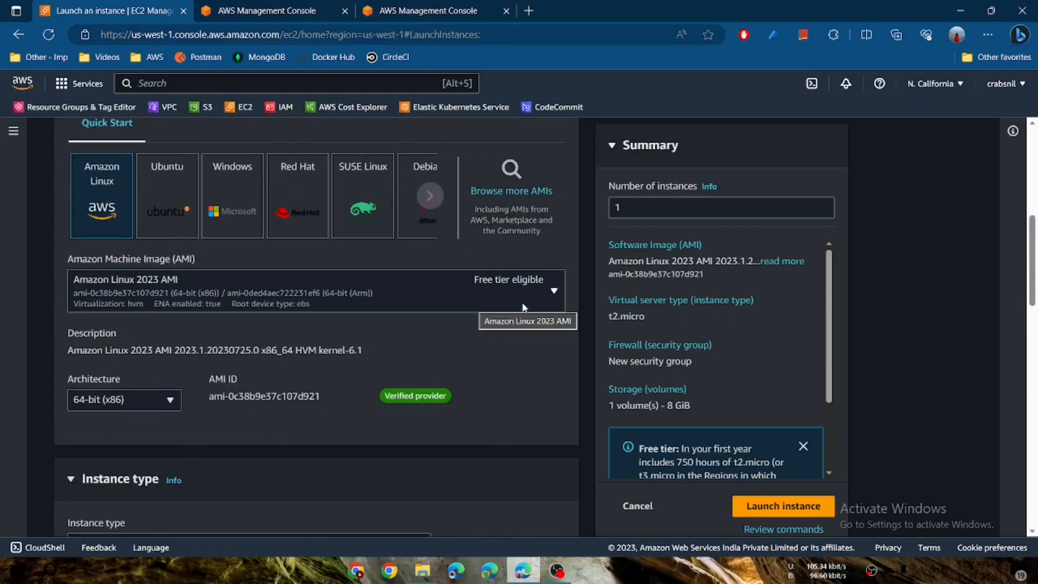
click(234, 203)
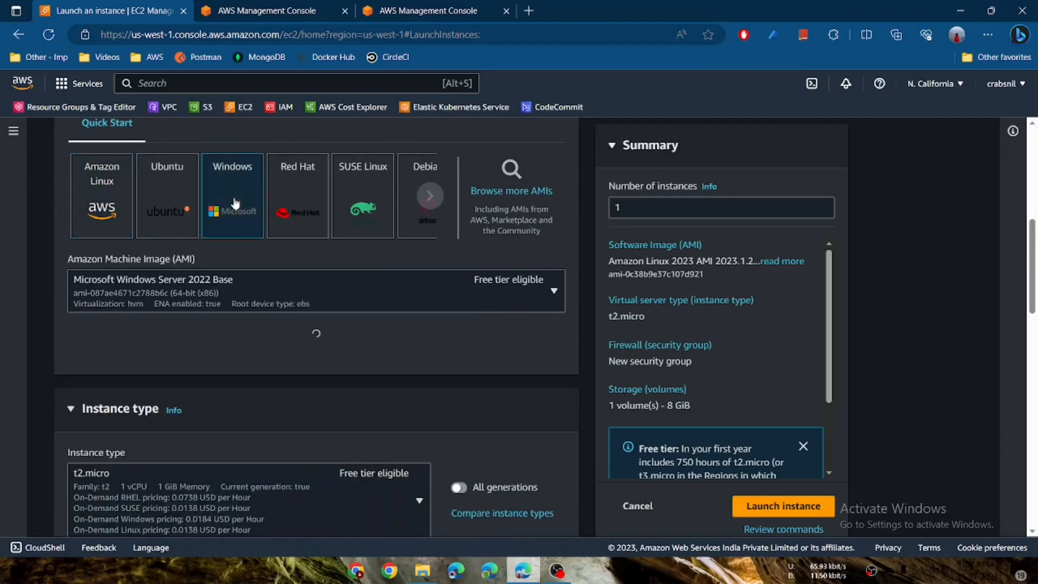
click(176, 205)
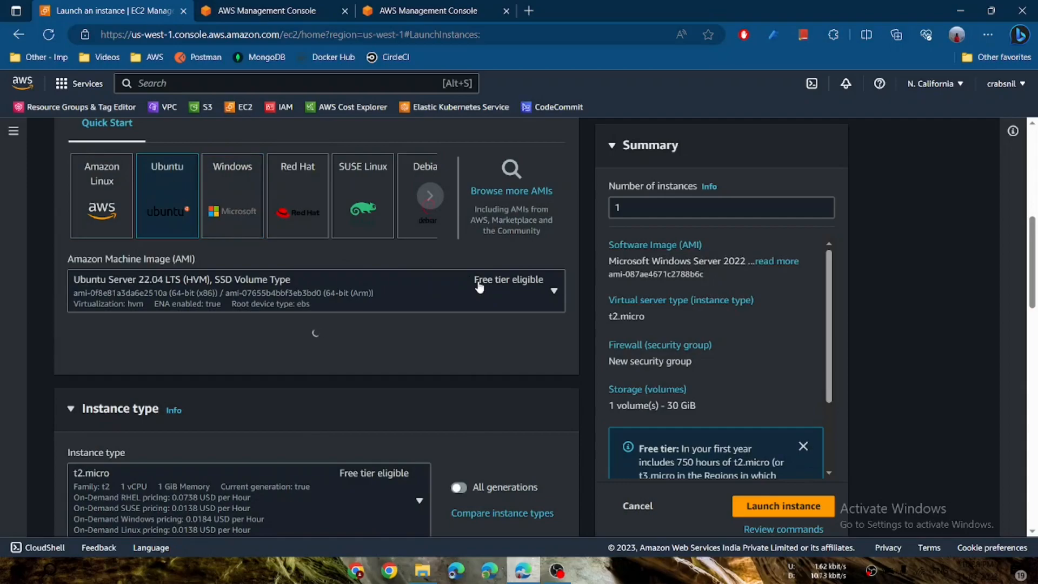
click(284, 279)
scroll(241, 373, down, 2)
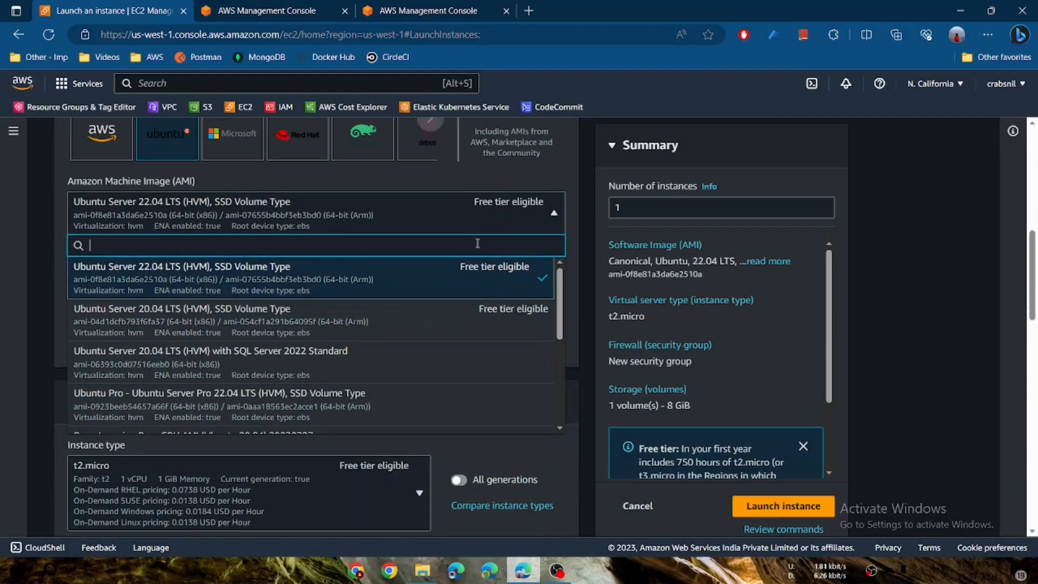
click(527, 223)
Step: Set the instance type to t2.nano
scroll(368, 323, down, 3)
click(368, 322)
click(310, 214)
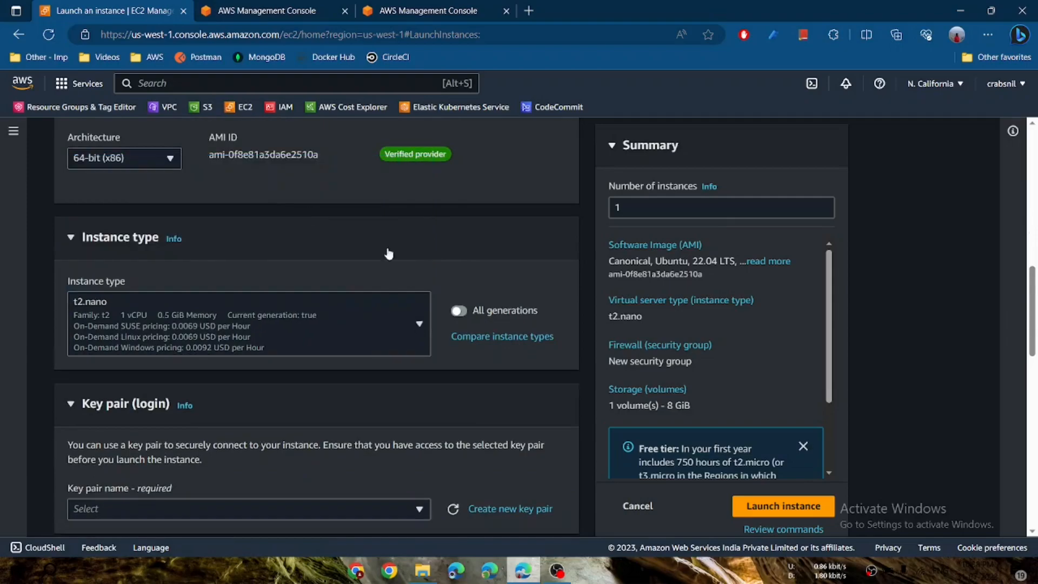
Step: Assign the existing default security group to the instance in the network settings
scroll(366, 238, down, 5)
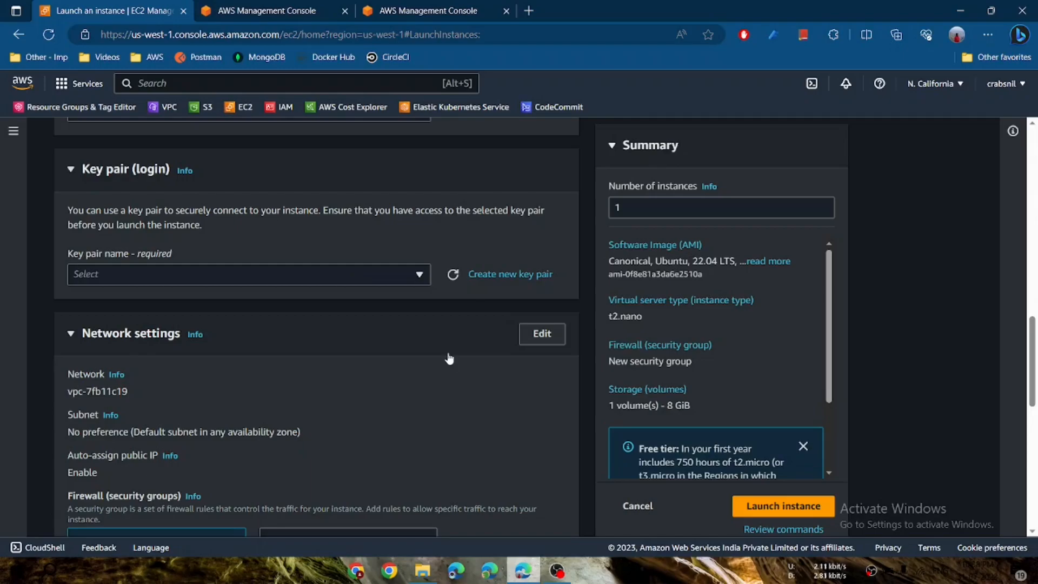
scroll(449, 357, down, 4)
scroll(373, 245, up, 3)
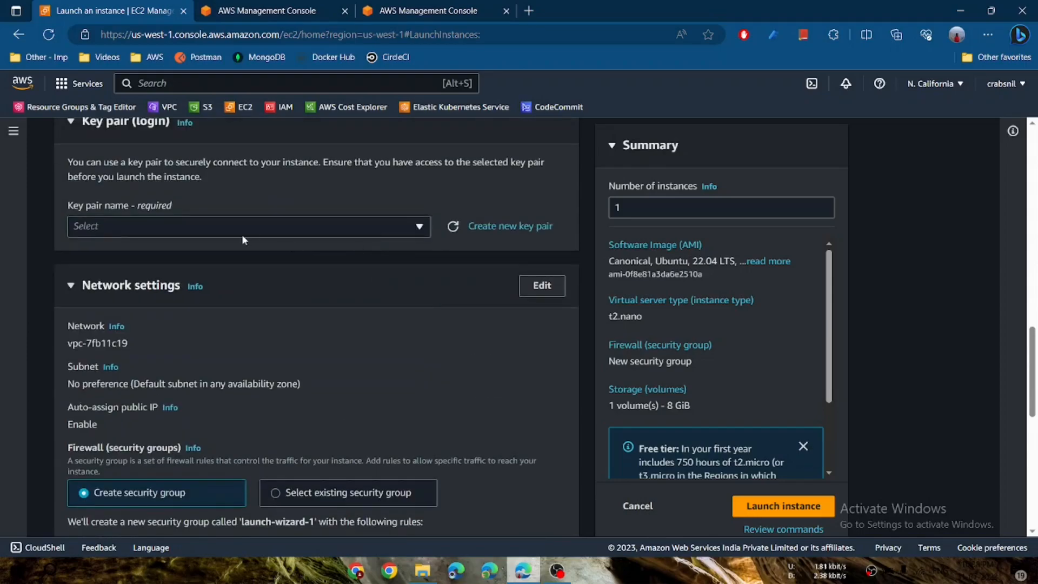
scroll(371, 313, down, 3)
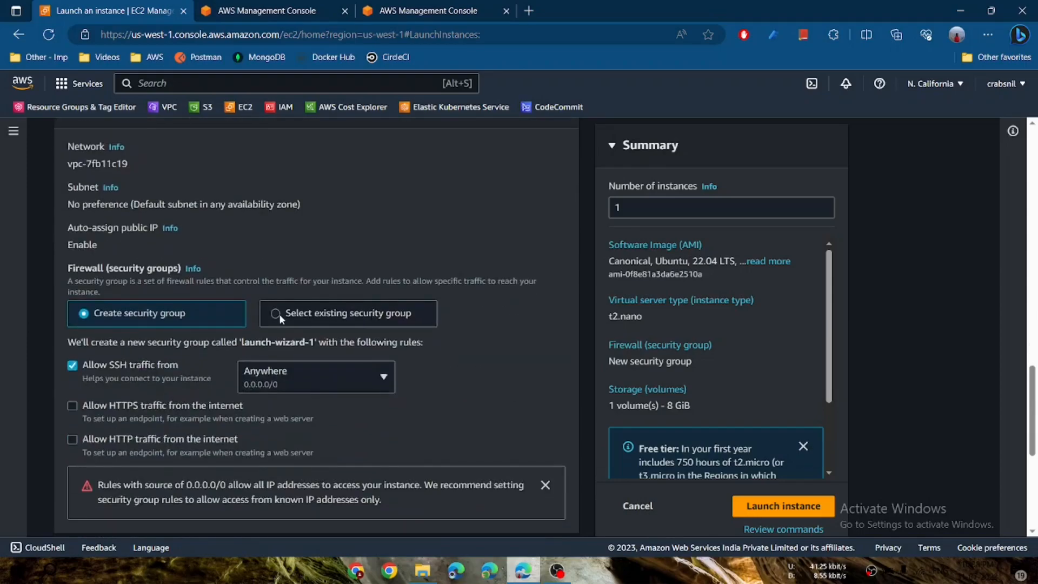
click(367, 322)
click(193, 360)
click(139, 415)
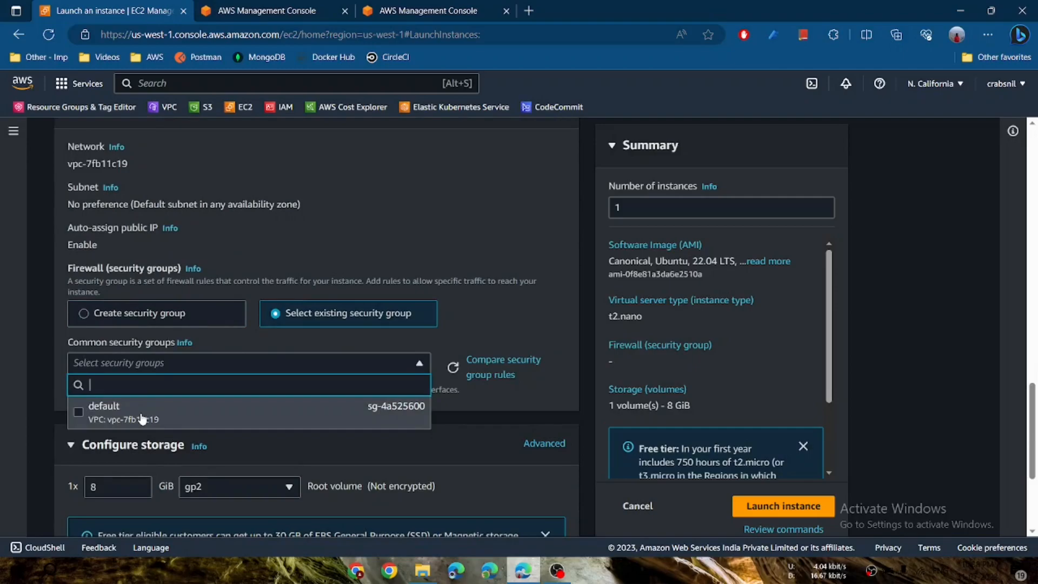
click(477, 438)
Step: Launch the instance, choosing to proceed without a key pair
scroll(478, 438, down, 4)
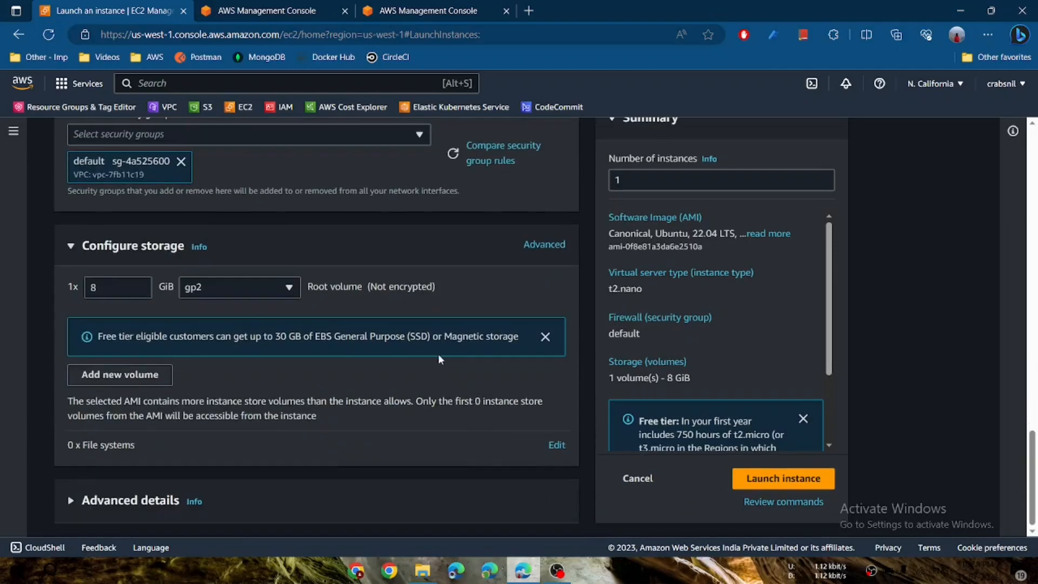
click(779, 487)
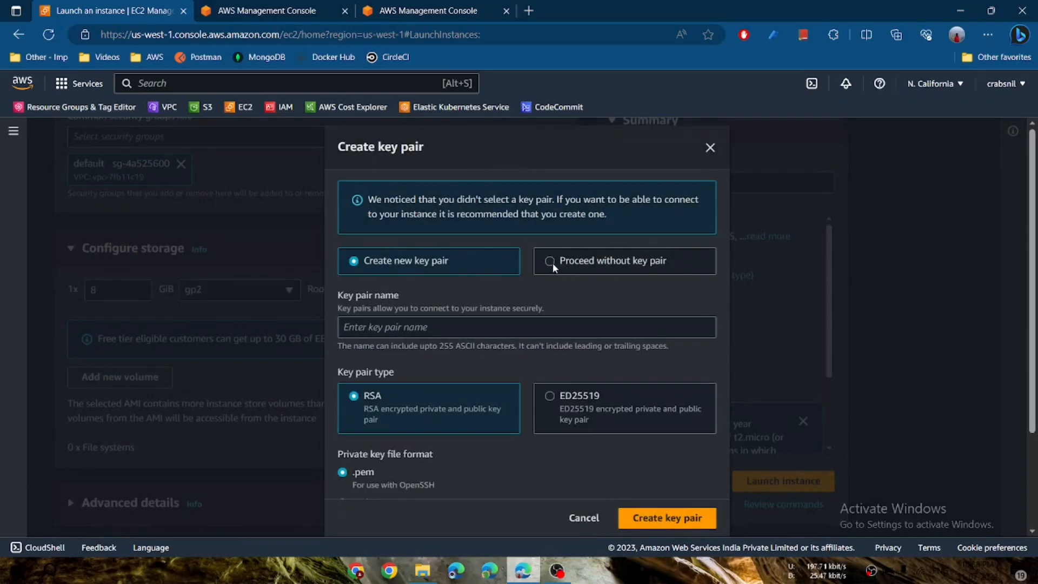
click(551, 262)
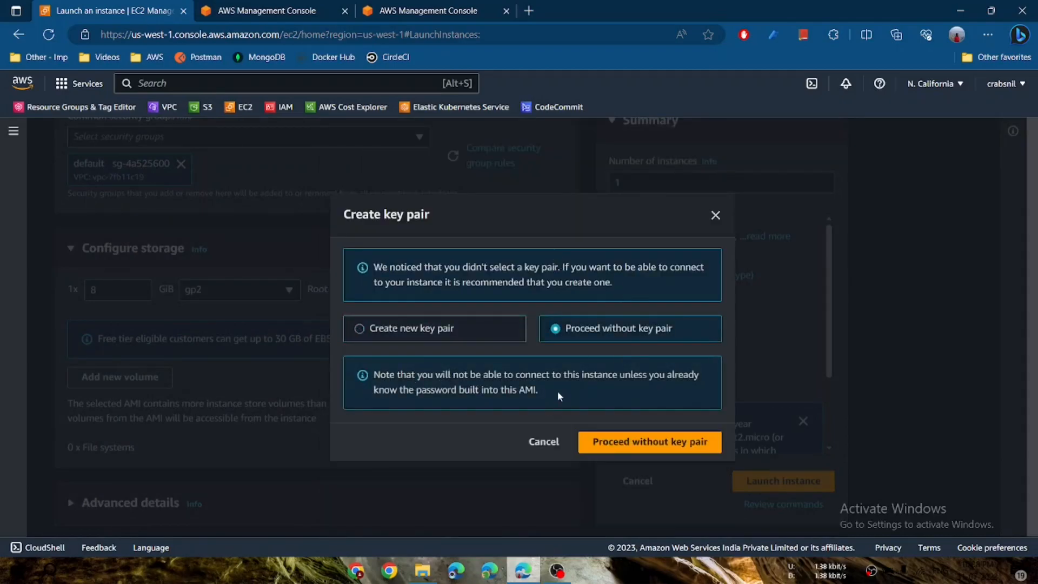
click(649, 448)
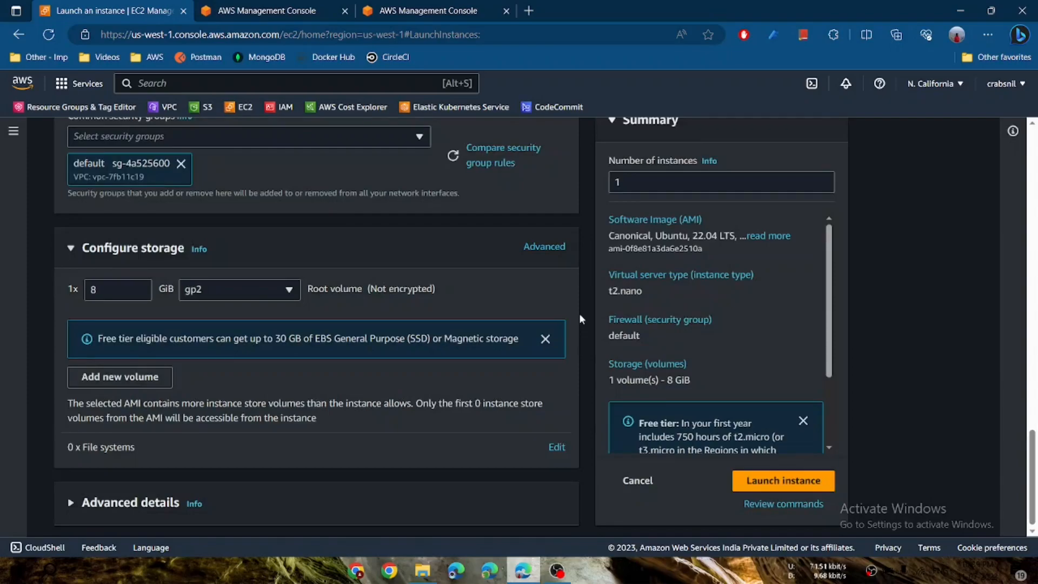
click(805, 479)
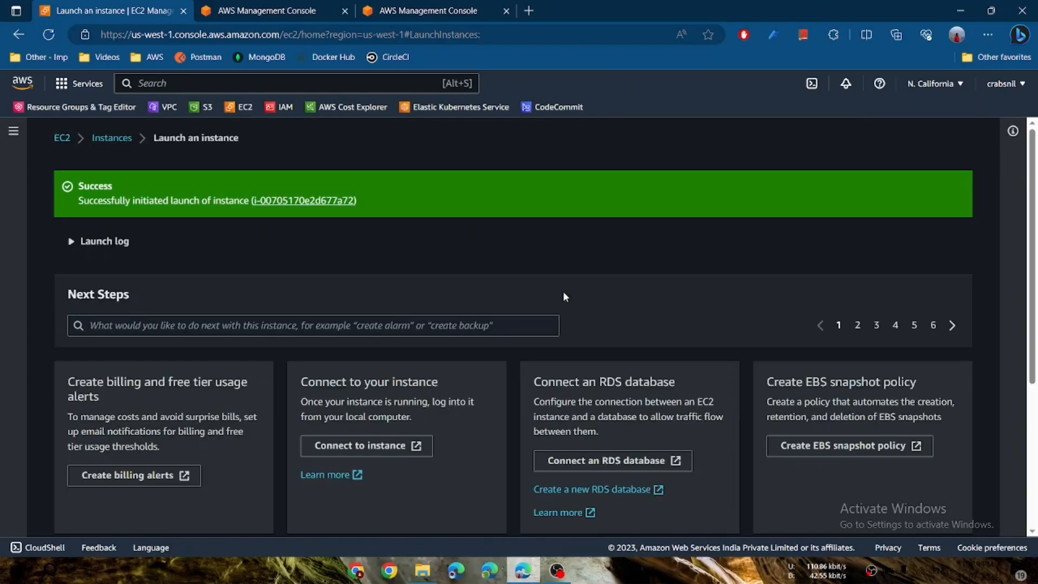
Step: Open the EC2 instances list and refresh it to check the state of the test instance
click(111, 138)
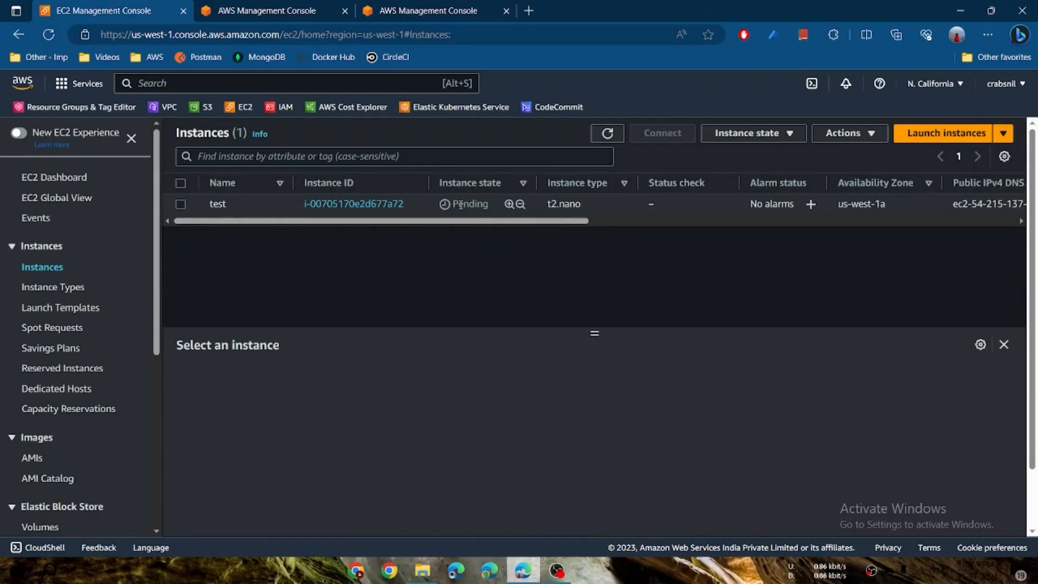
click(607, 135)
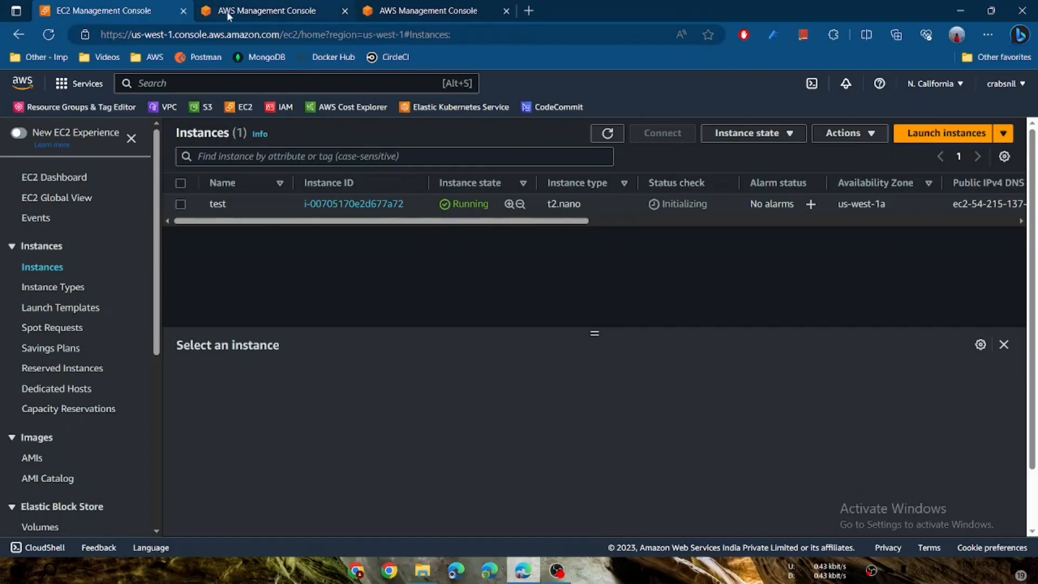
Step: Open the AWS Lambda service from the console home and view its functions list
click(29, 89)
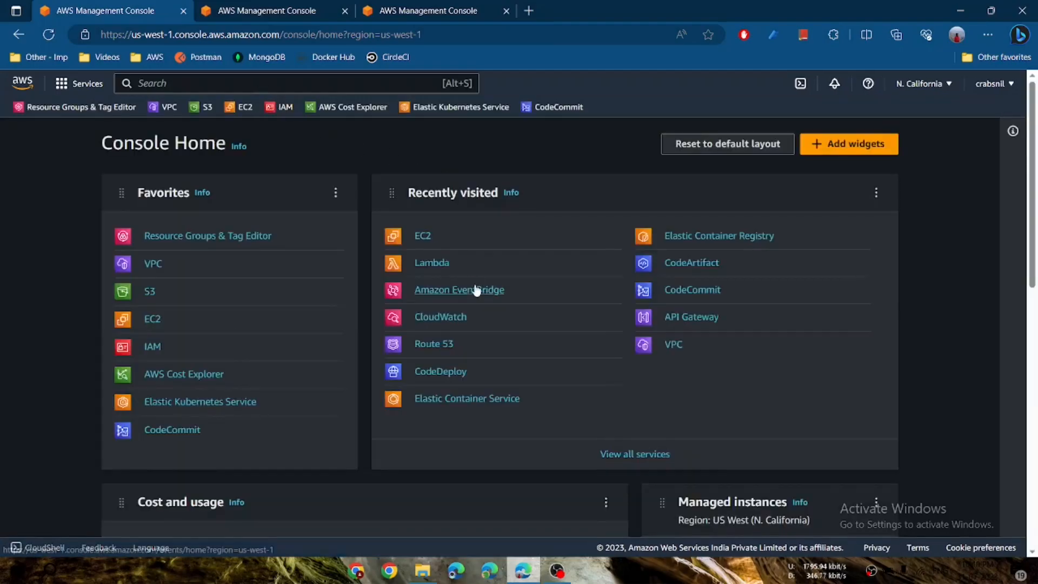
click(425, 263)
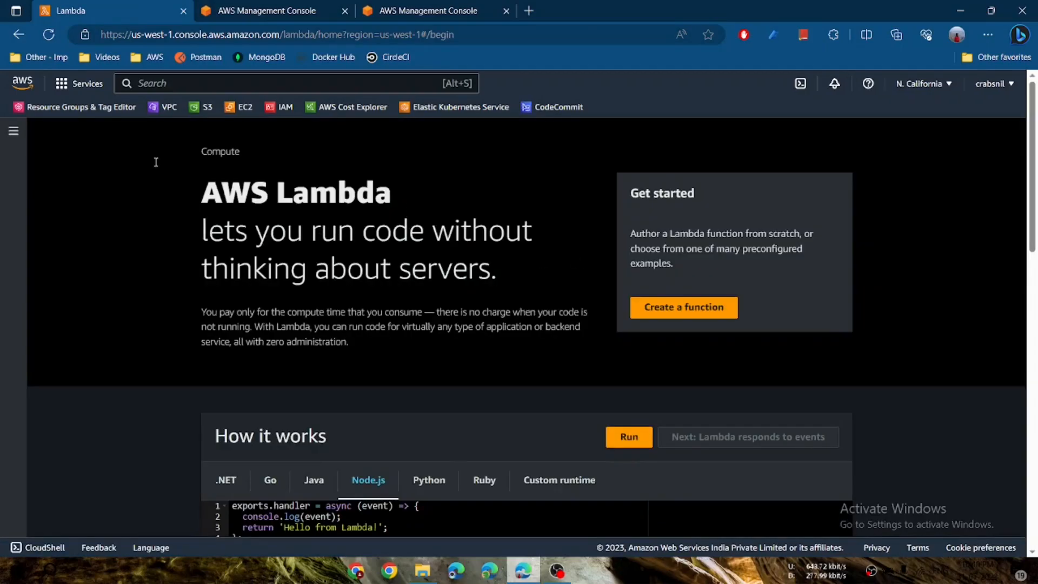
click(17, 132)
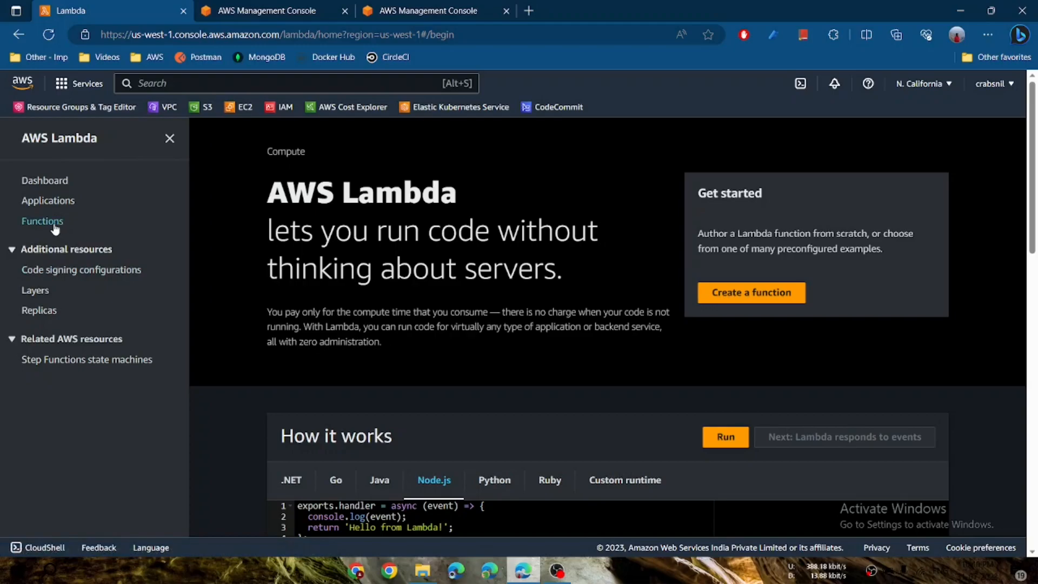
click(55, 226)
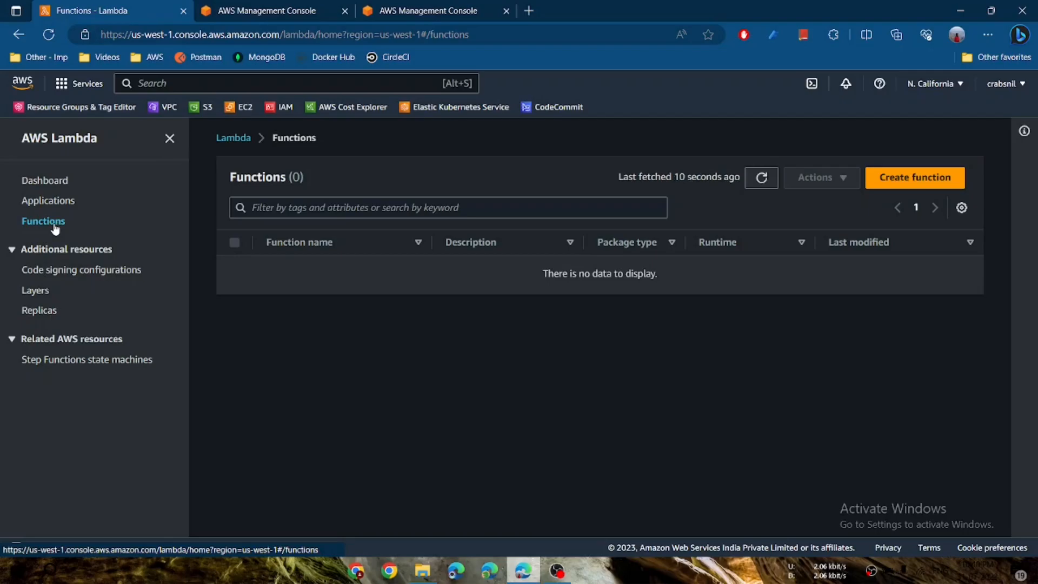
click(886, 188)
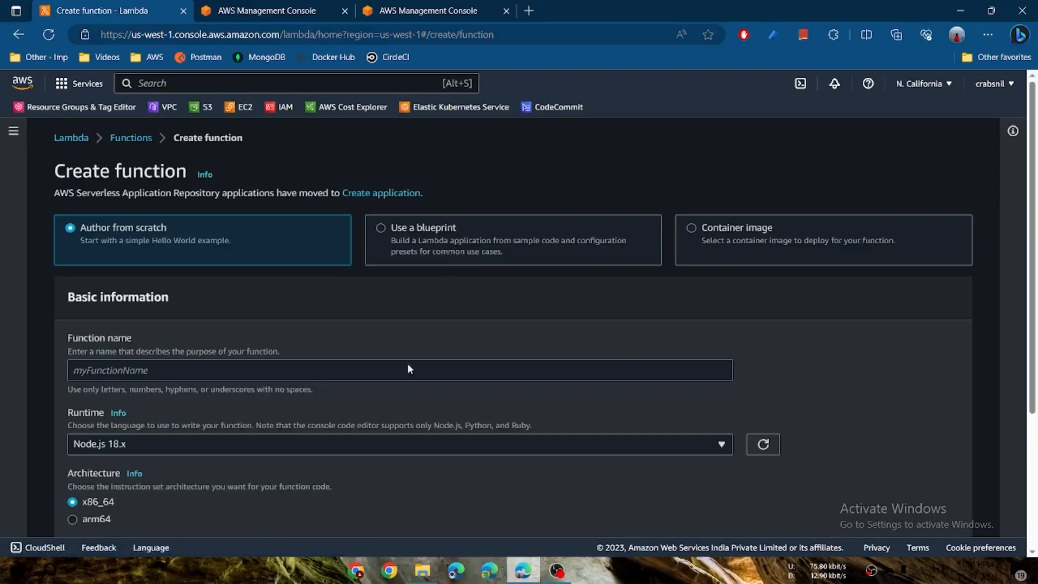
click(331, 369)
text(ts)
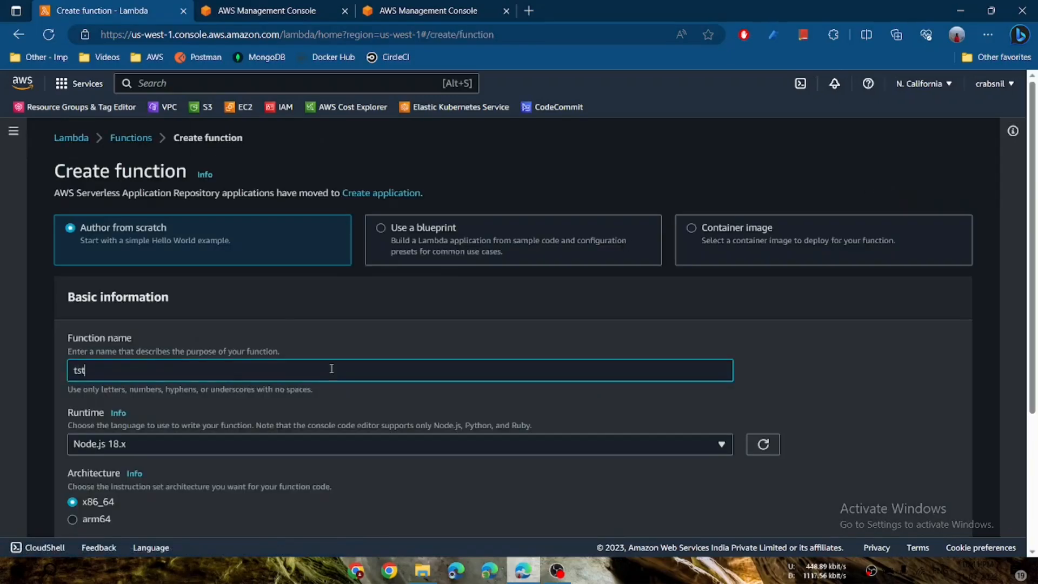
text(t)
scroll(332, 368, down, 3)
click(111, 420)
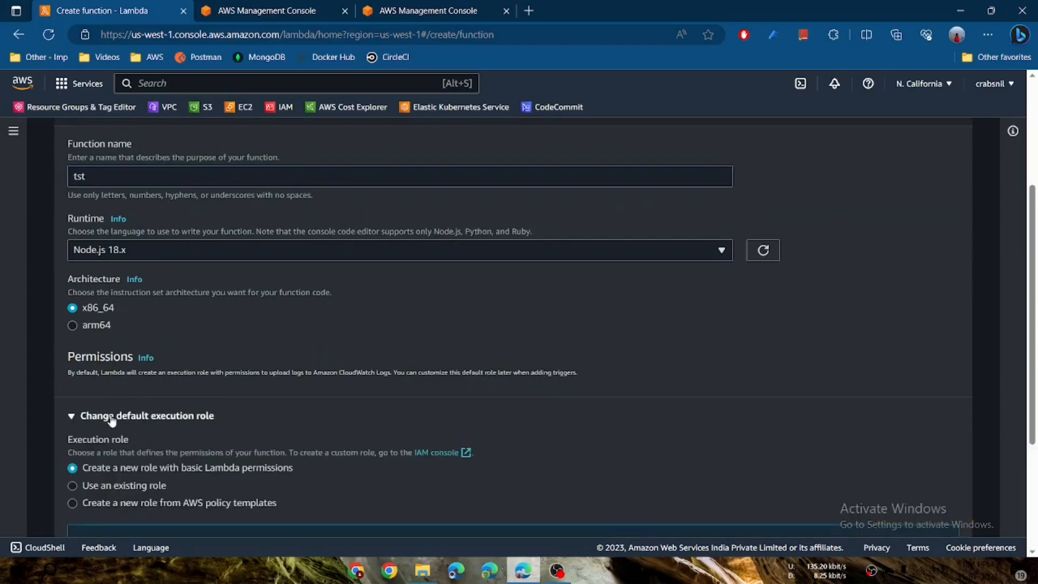
scroll(308, 412, down, 2)
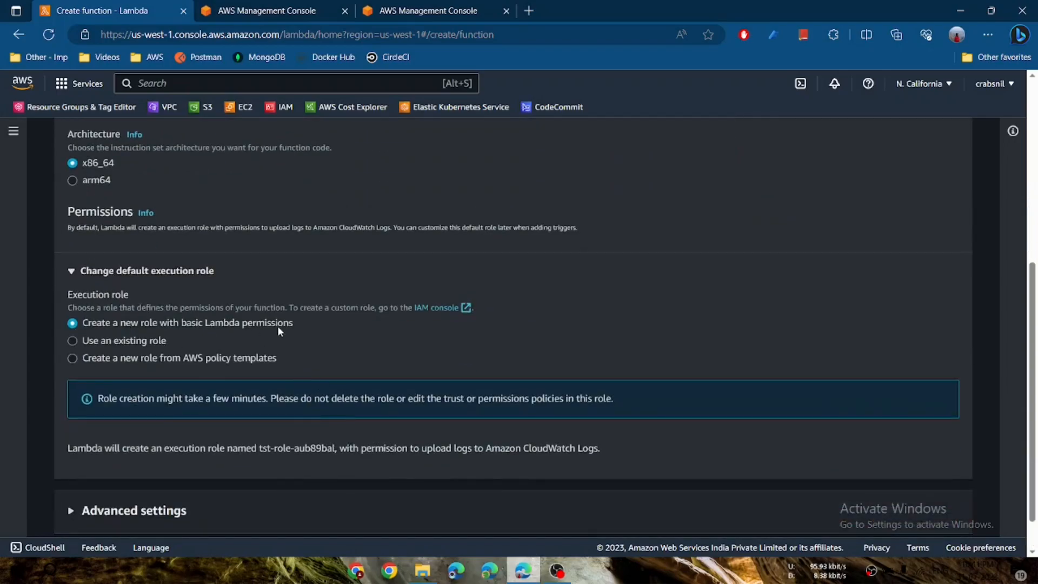
scroll(272, 329, down, 1)
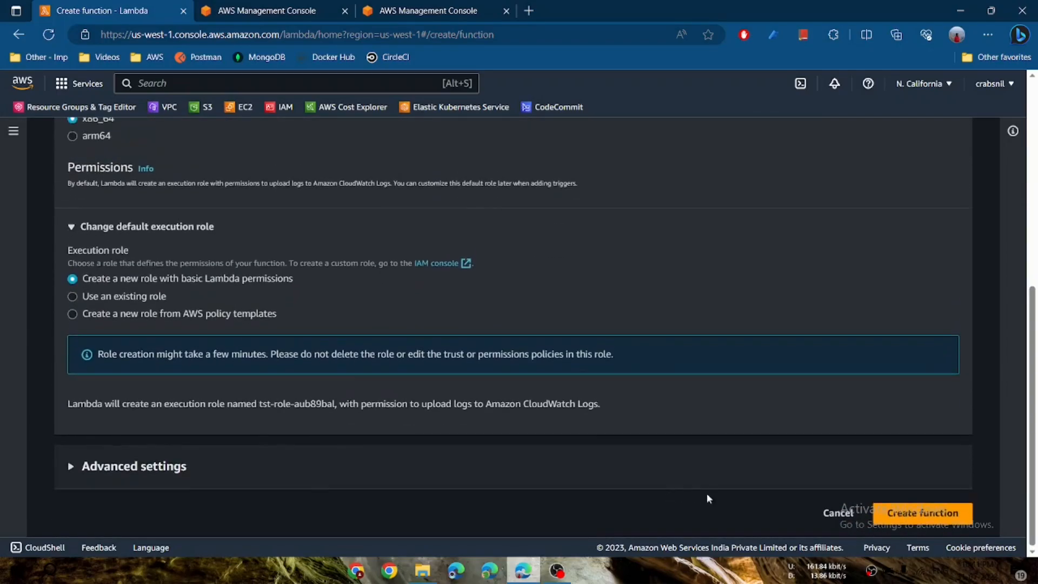
click(837, 523)
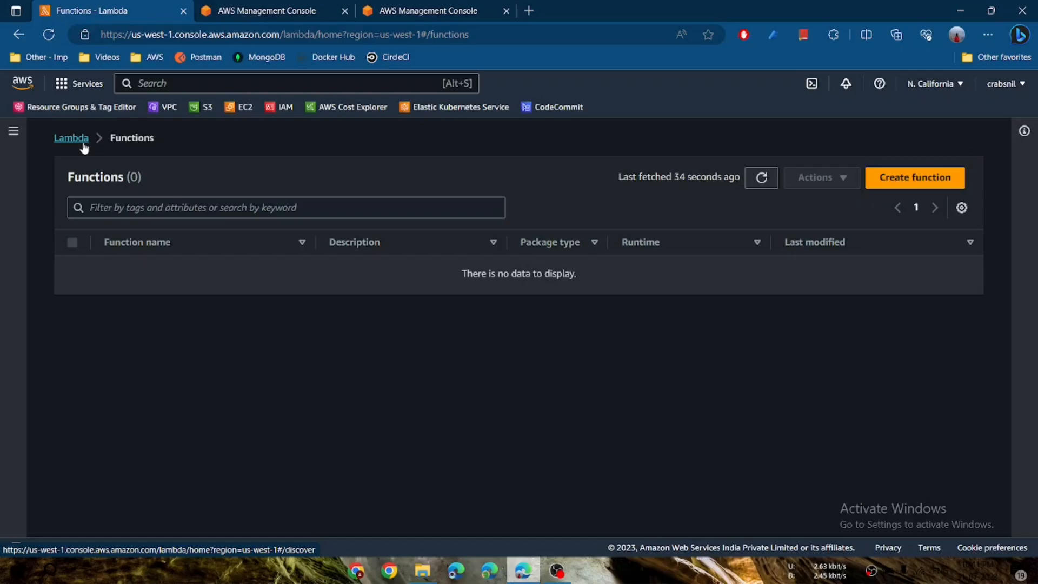
Step: Open the IAM service from the console home and look through its list of roles
click(24, 84)
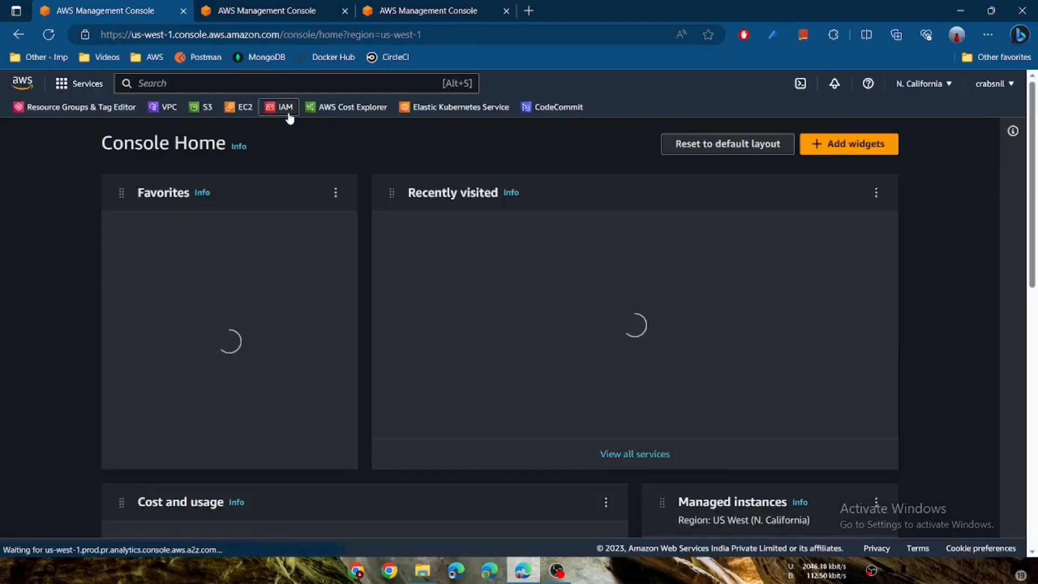
click(277, 111)
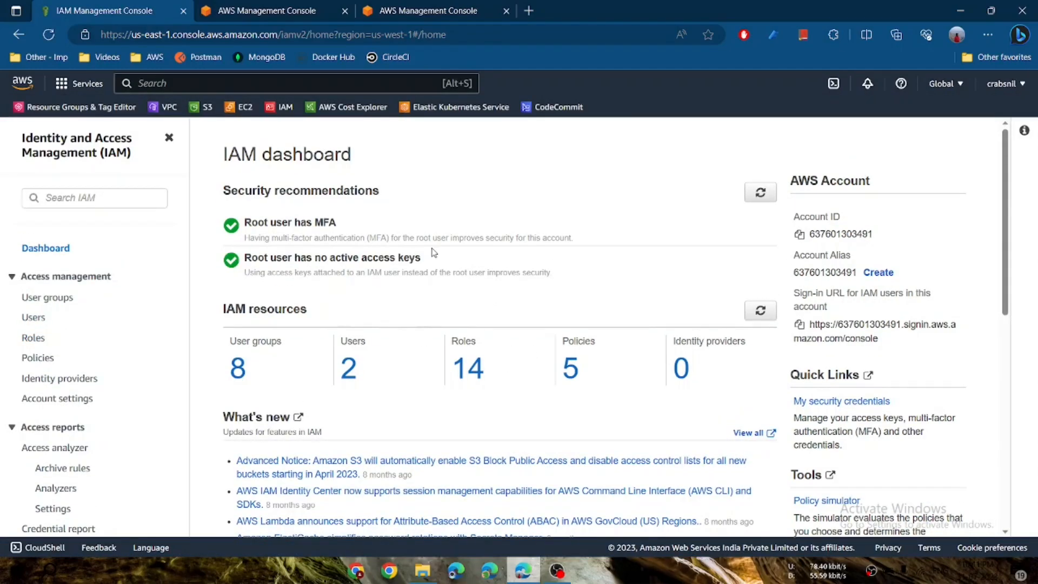
click(32, 338)
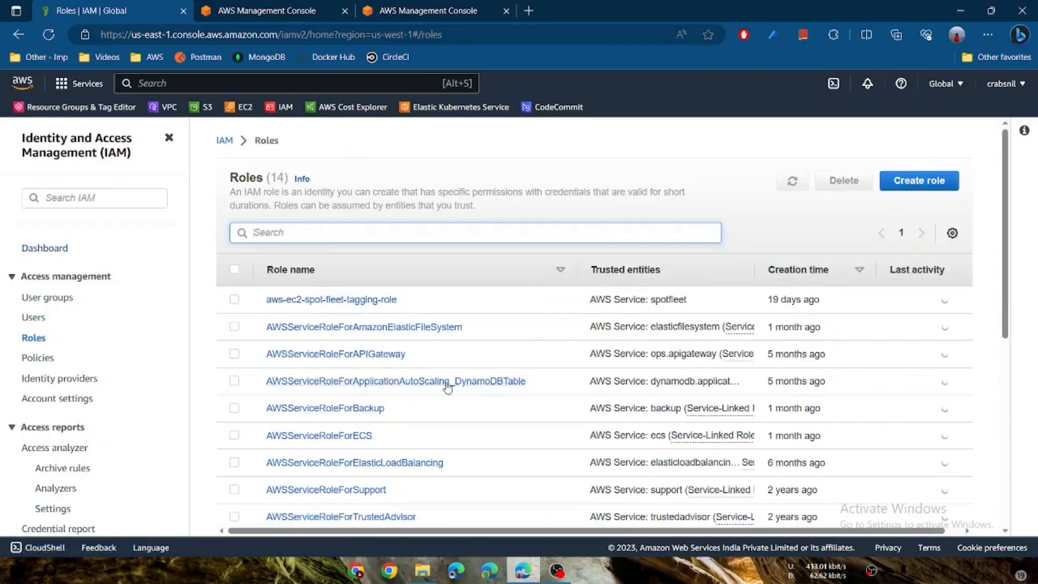
scroll(448, 386, down, 7)
scroll(448, 386, up, 7)
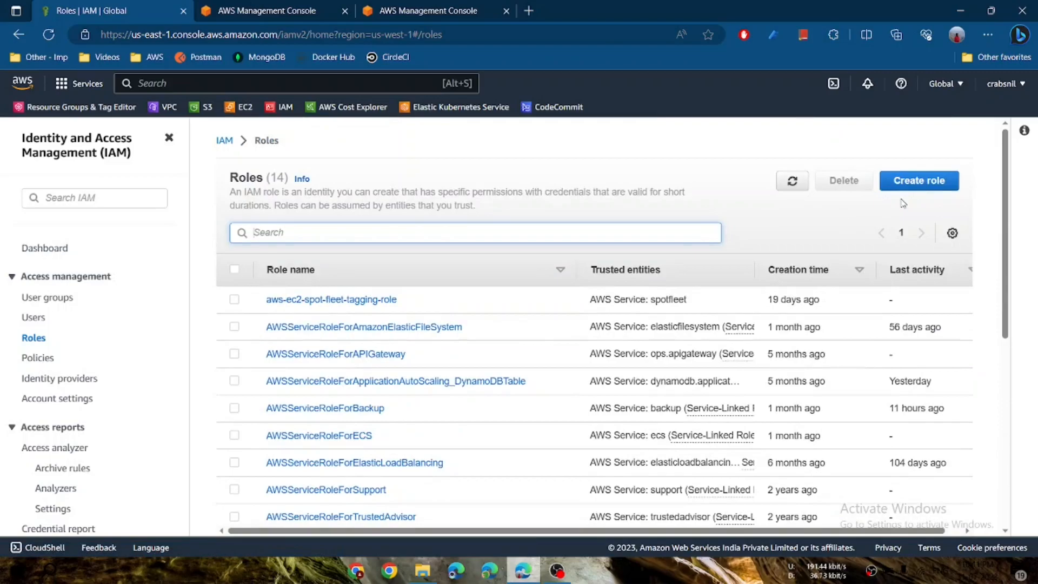
Step: Start creating a new IAM role with AWS service as the trusted entity and Lambda as the use case
click(933, 180)
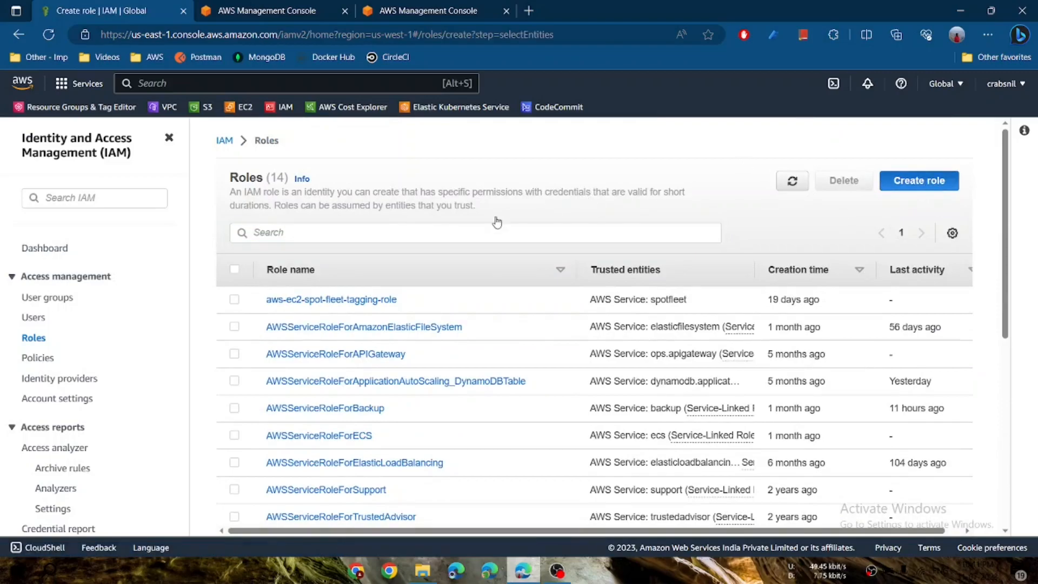
scroll(380, 292, down, 2)
scroll(380, 292, down, 1)
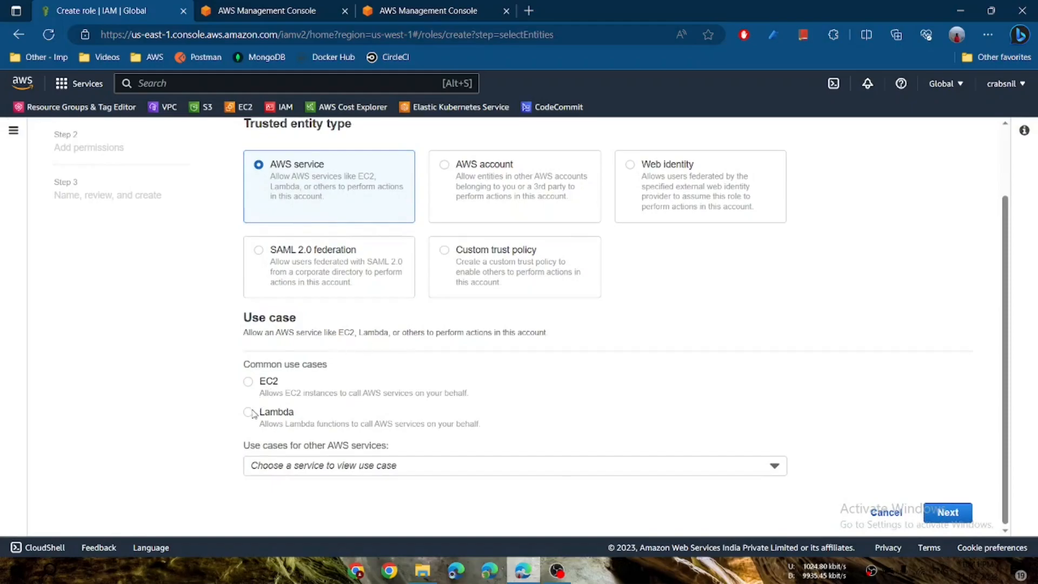
click(251, 412)
click(963, 515)
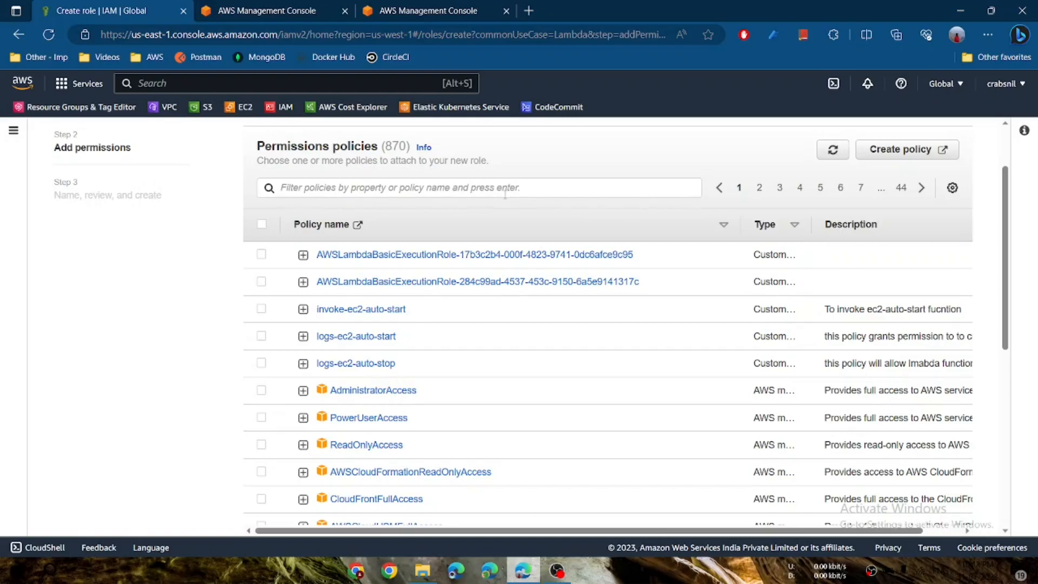
Step: Filter the permissions policies by "ec2", add AmazonEC2FullAccess to the new role, and proceed to the naming and review stage
click(497, 190)
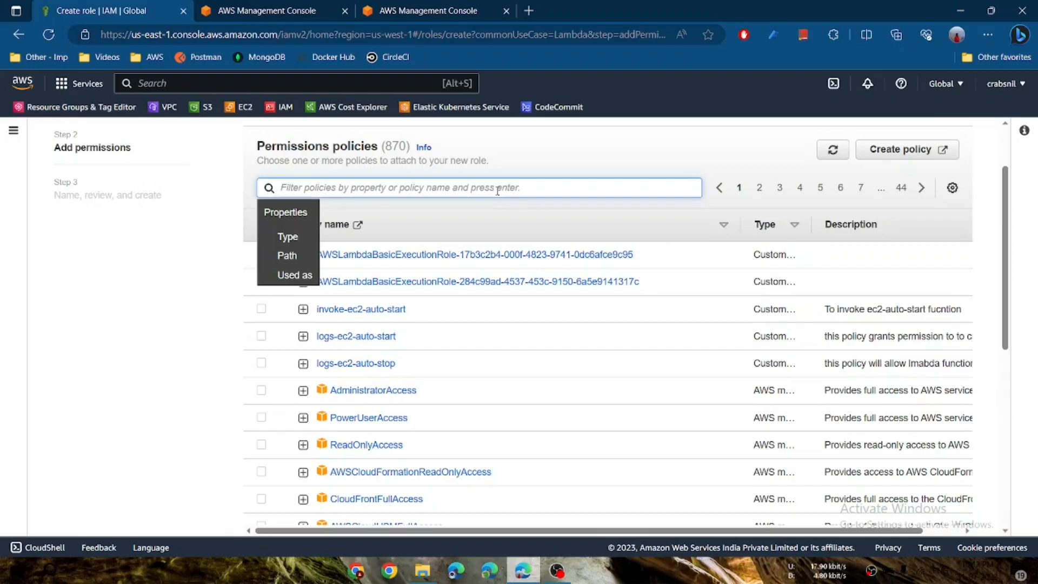
text(ec2)
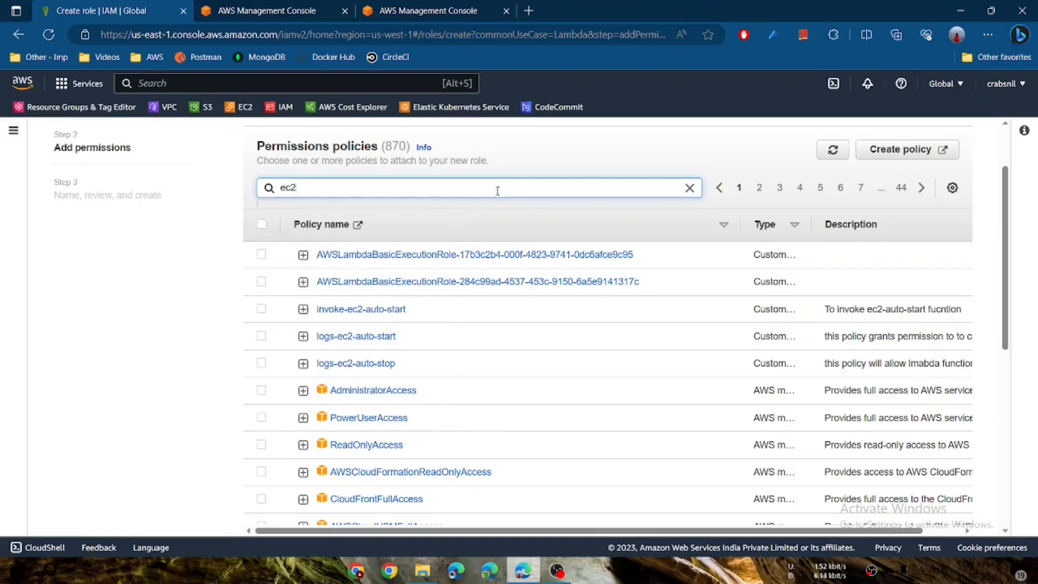
key(Return)
scroll(369, 347, down, 1)
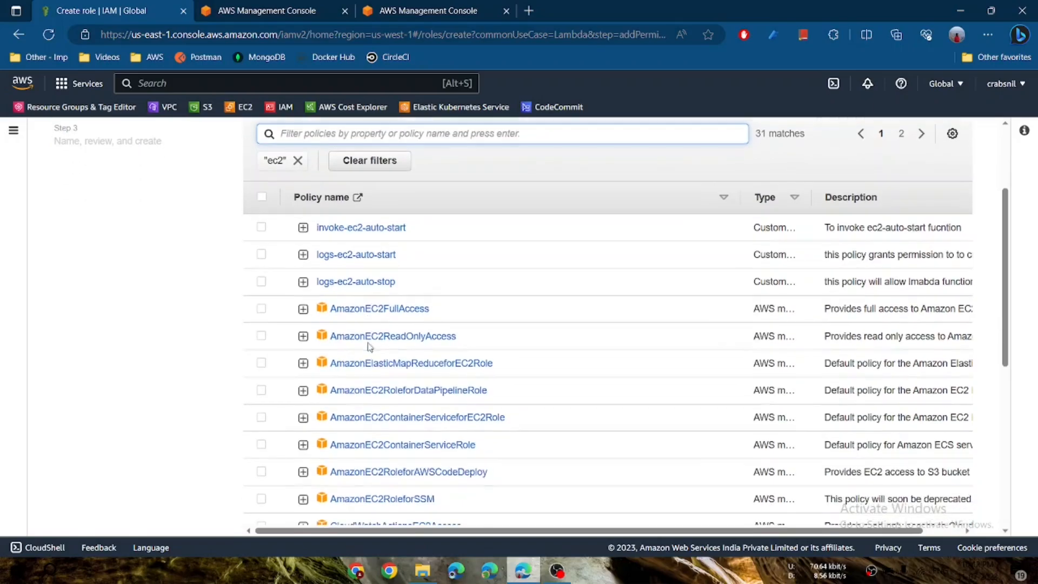
scroll(382, 322, down, 1)
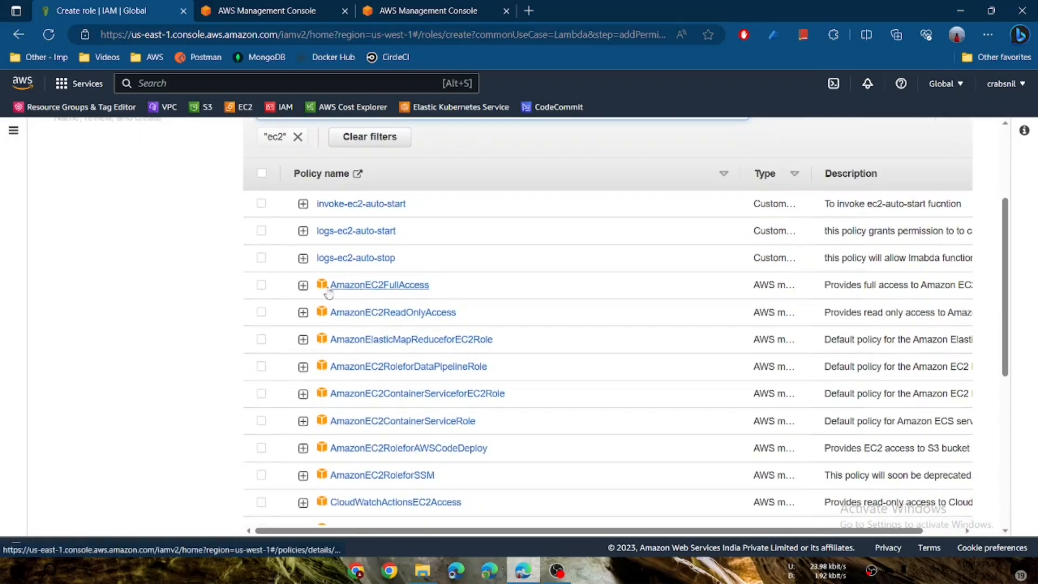
click(262, 285)
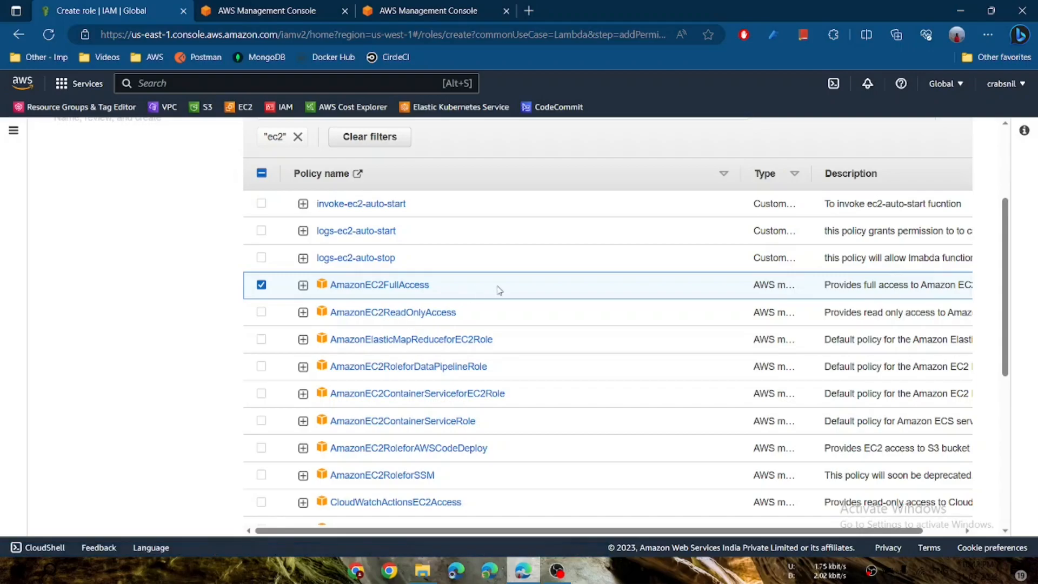
scroll(499, 291, up, 2)
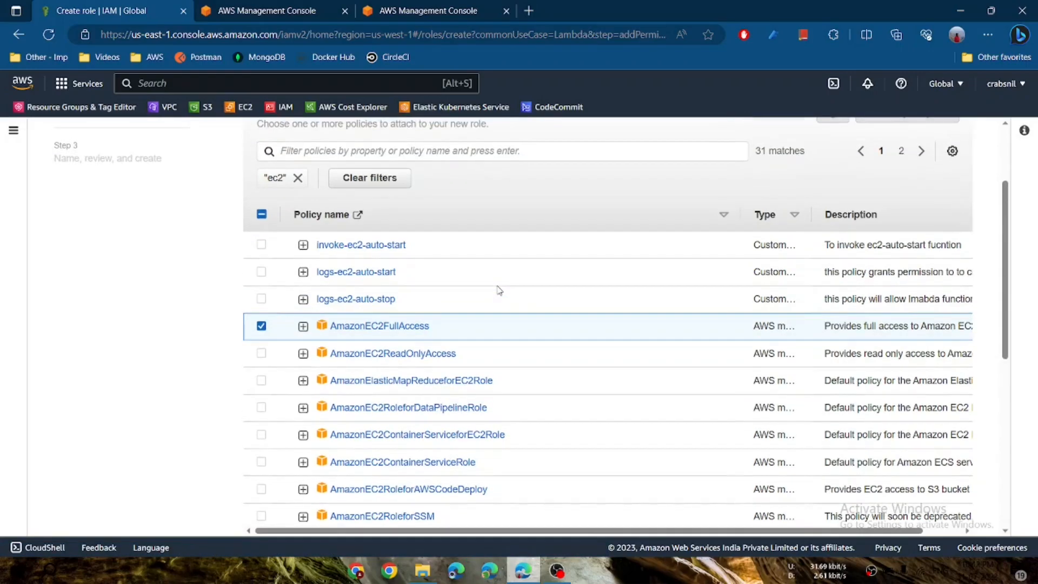
scroll(499, 291, down, 8)
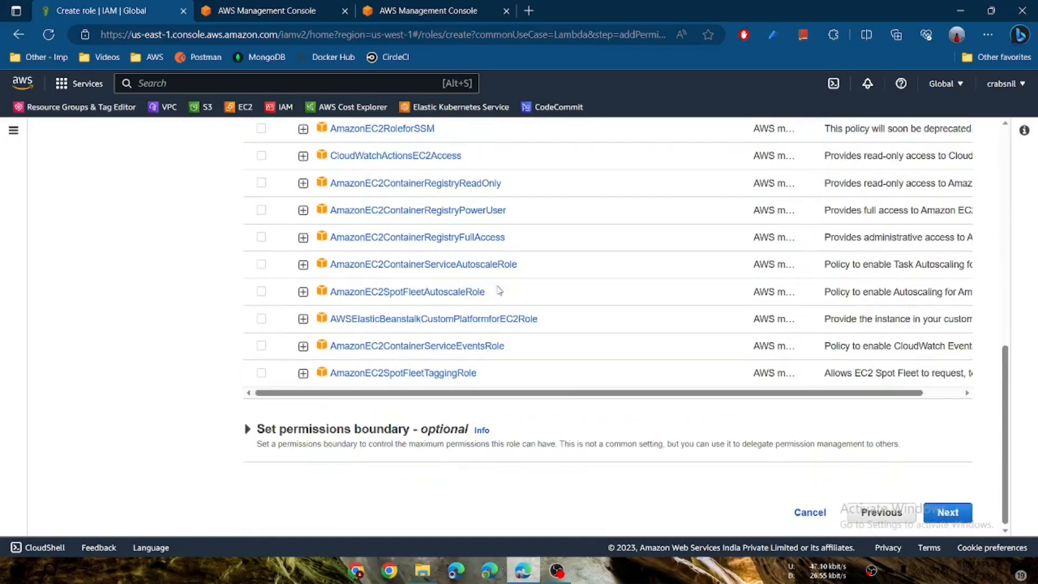
click(941, 518)
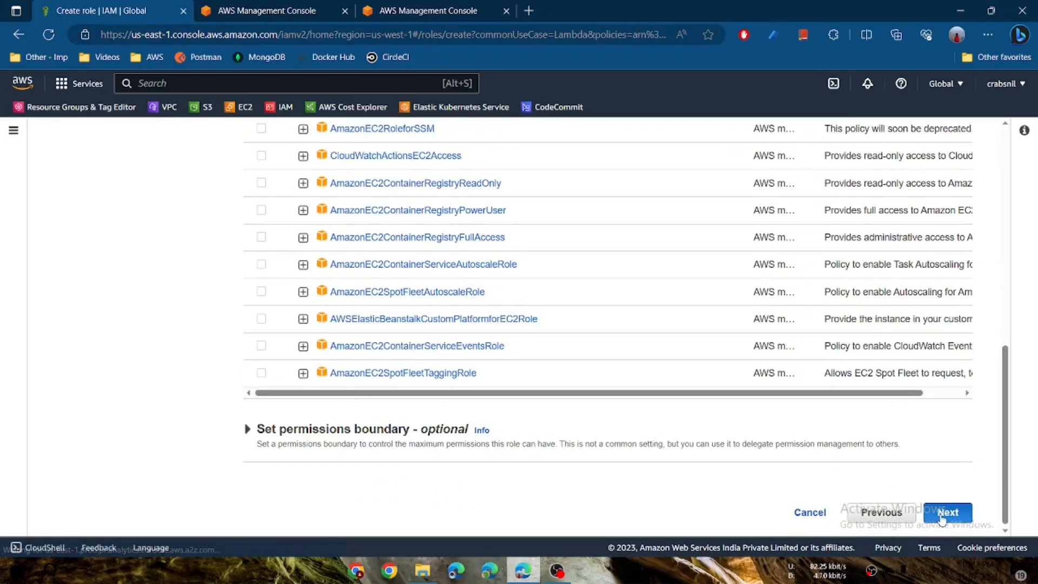
Step: Review the new role's trust policy and permissions summary, and try to create the role without a name
scroll(934, 485, down, 3)
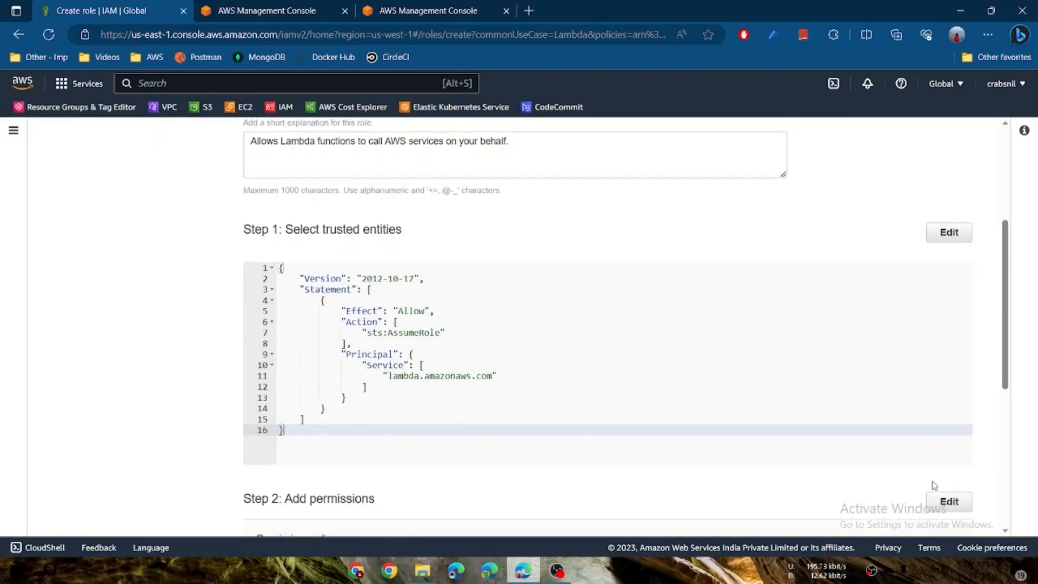
scroll(707, 390, down, 2)
scroll(642, 346, down, 1)
scroll(643, 346, up, 5)
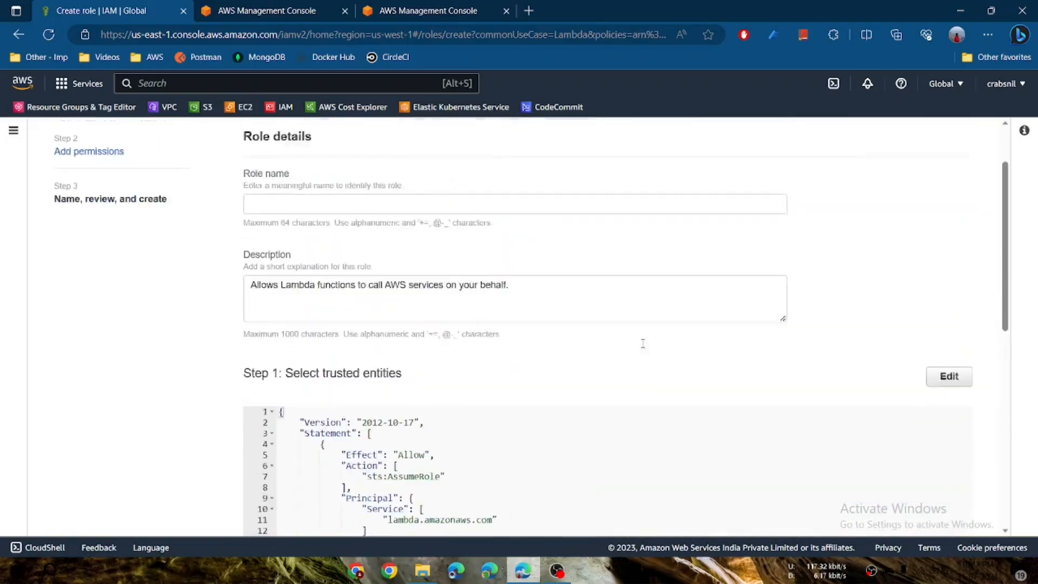
scroll(642, 344, down, 3)
scroll(643, 346, down, 6)
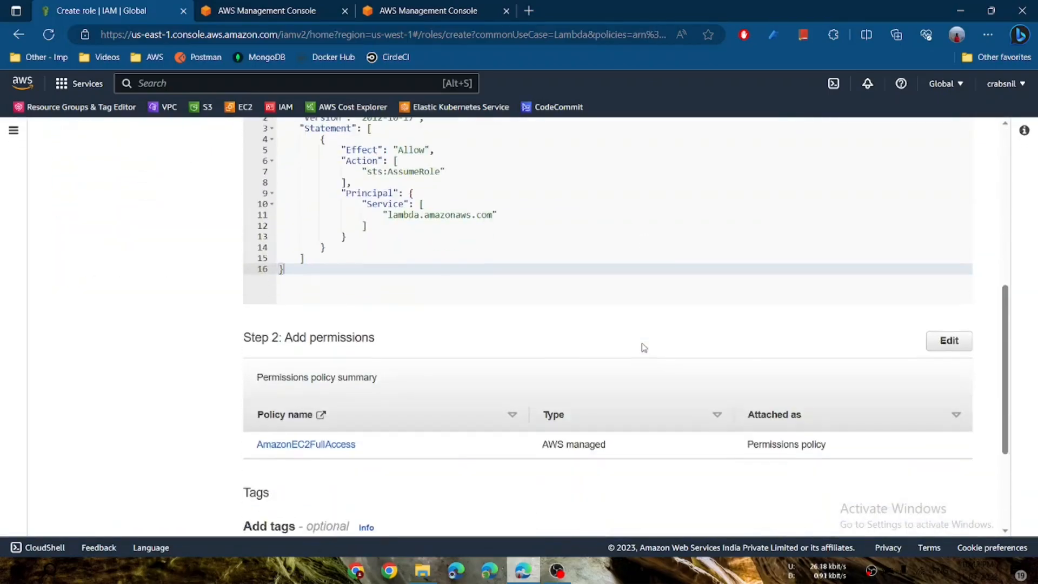
click(935, 514)
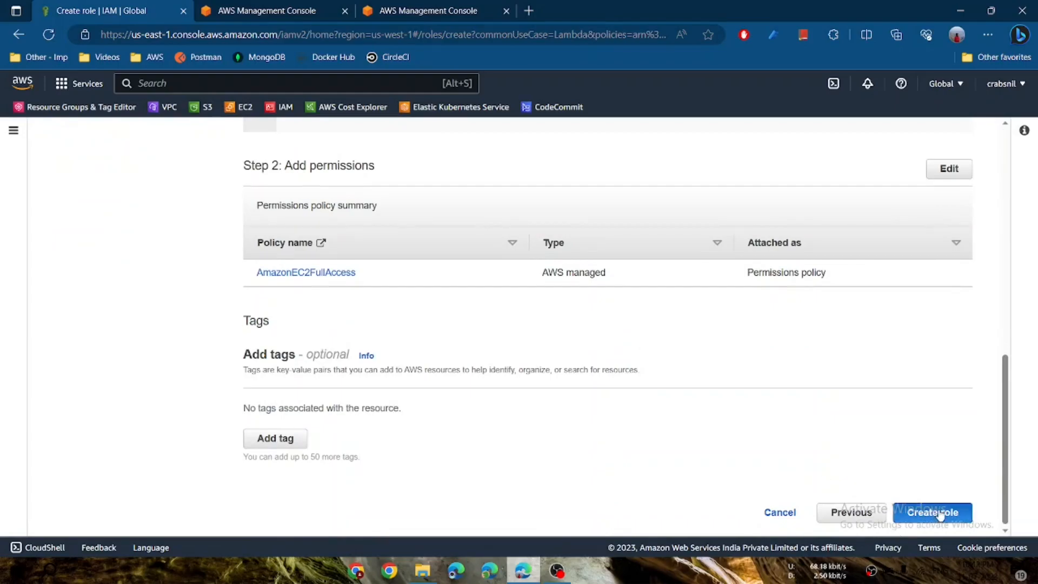
Step: Name the role lamda-access-ec2 and create it with the default description
scroll(508, 300, up, 2)
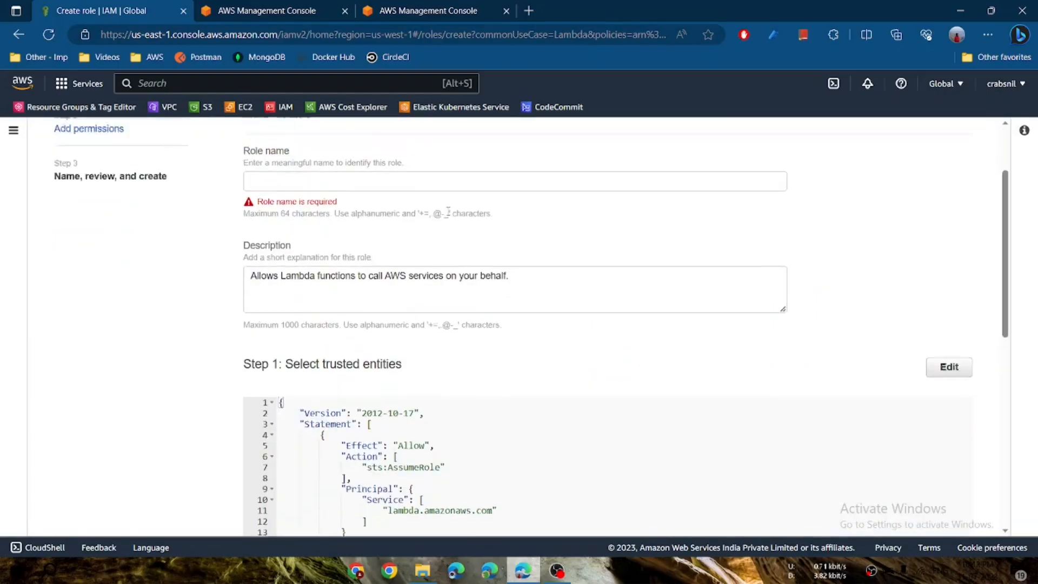
click(366, 236)
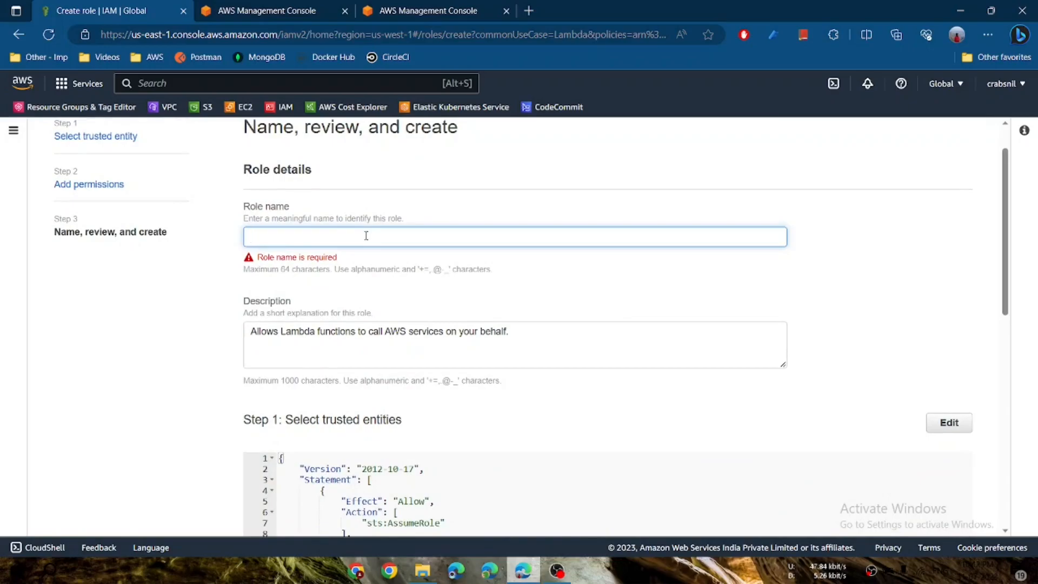
text(alamda access )
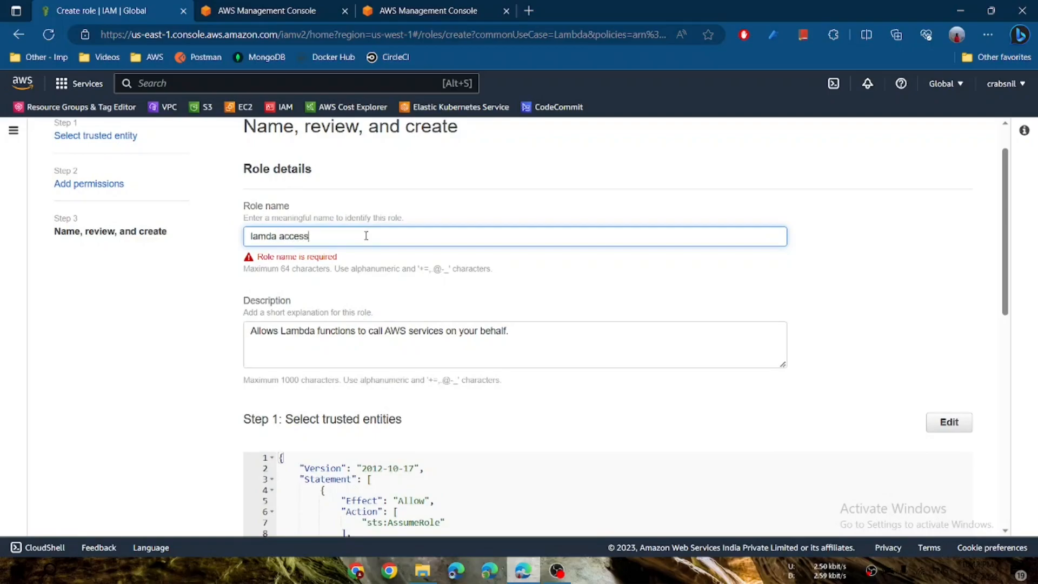
text(ec2)
key(BackSpace)
key(BackSpace)
key(BackSpace)
key(BackSpace)
text(access-ec2)
scroll(568, 355, down, 9)
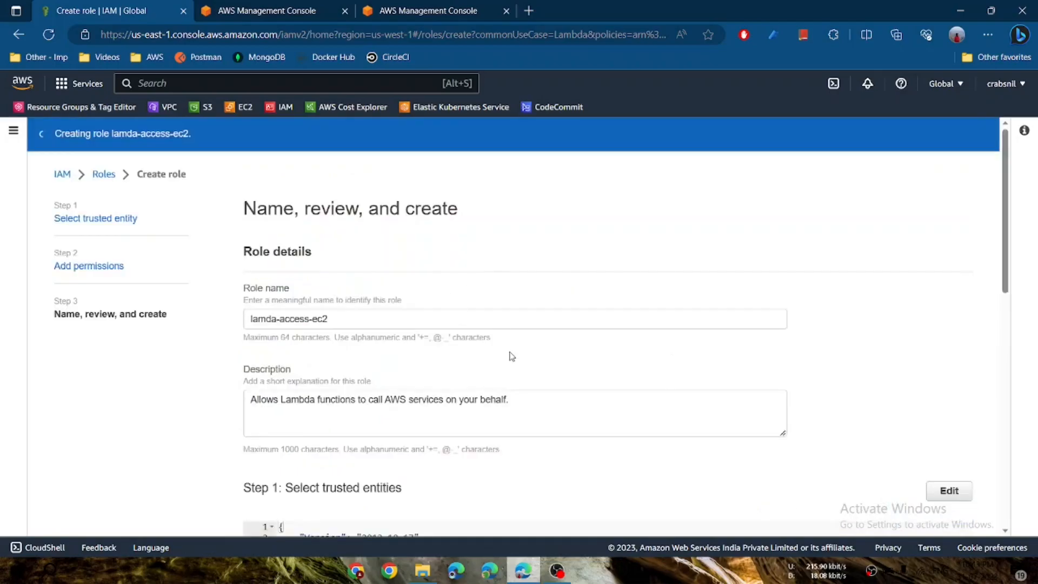
Step: Open the lamda-access-ec2 role from the roles list and examine its attached permissions policies
scroll(510, 351, down, 6)
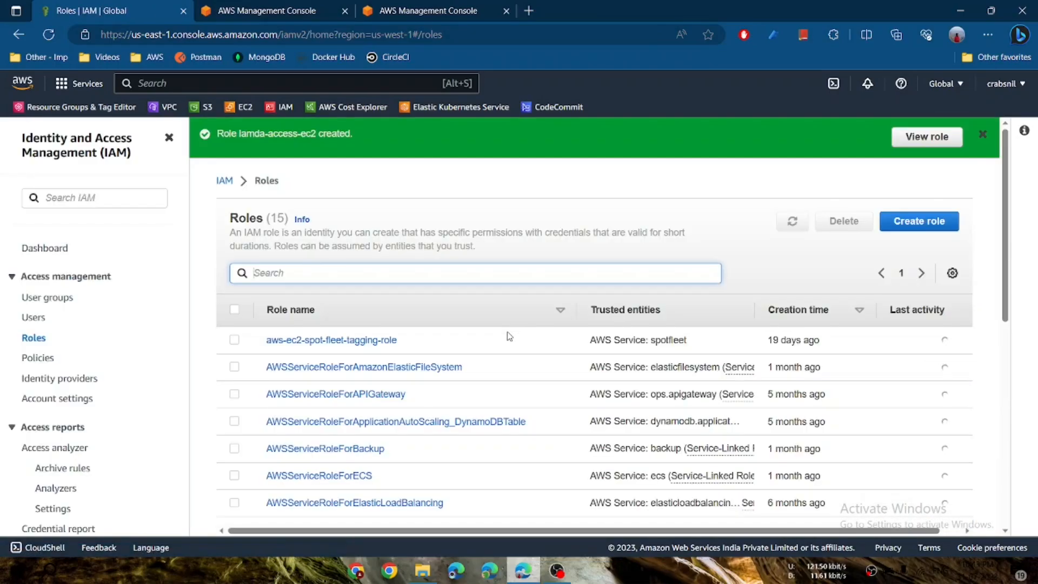
click(34, 338)
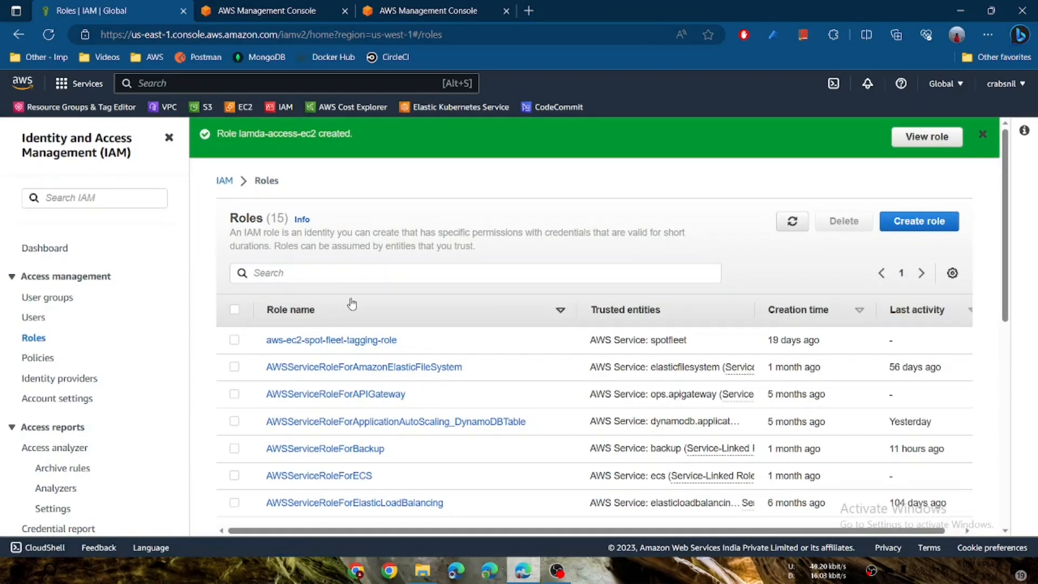
scroll(428, 301, down, 4)
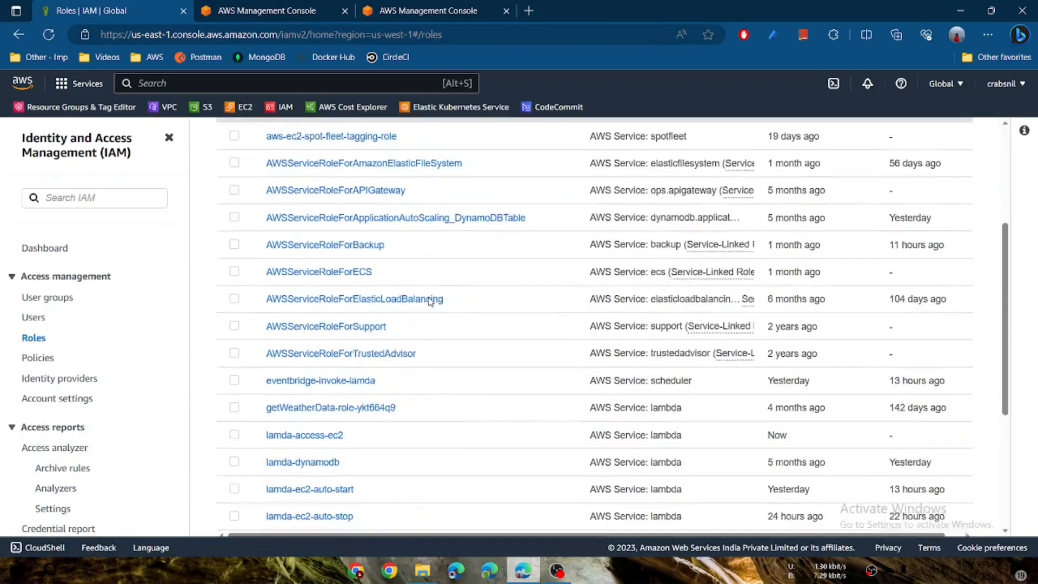
scroll(429, 302, down, 3)
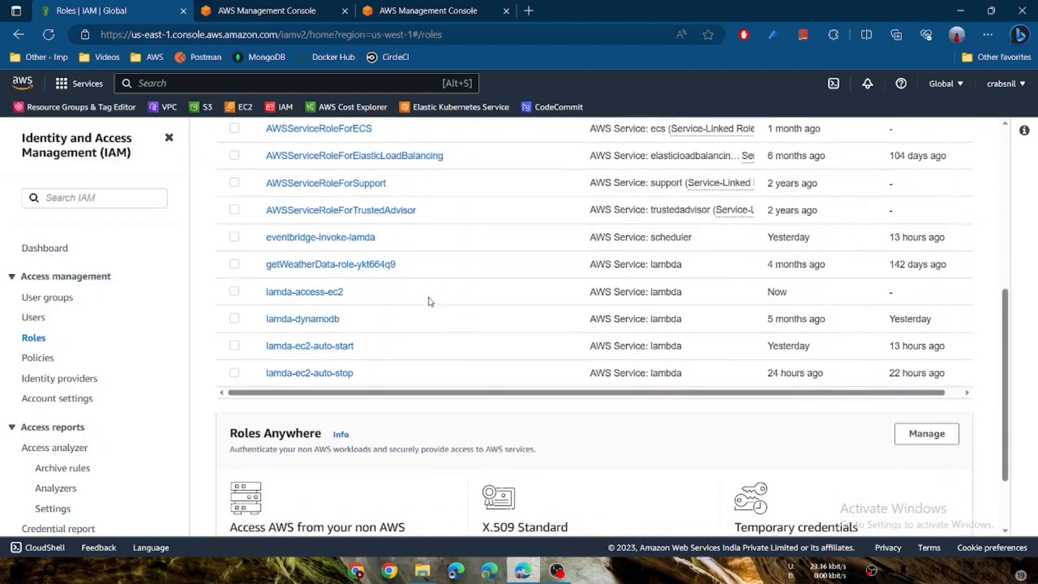
click(317, 294)
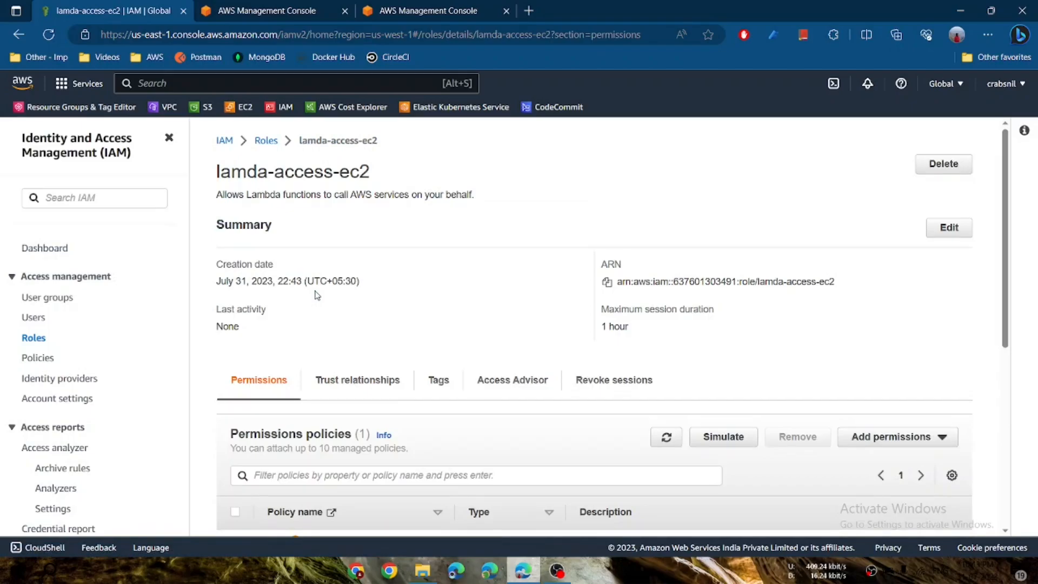
scroll(551, 271, down, 3)
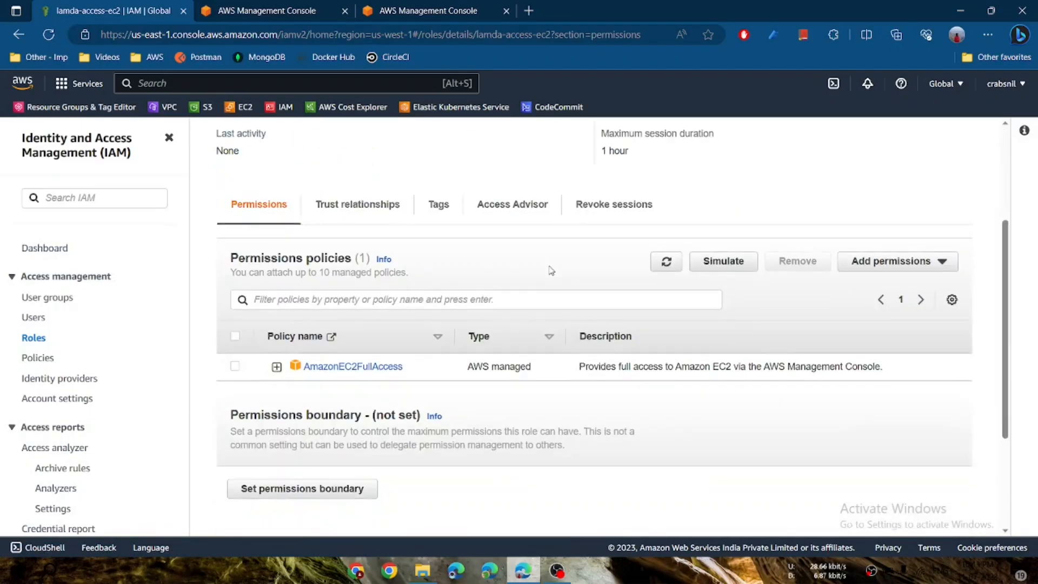
scroll(550, 270, down, 2)
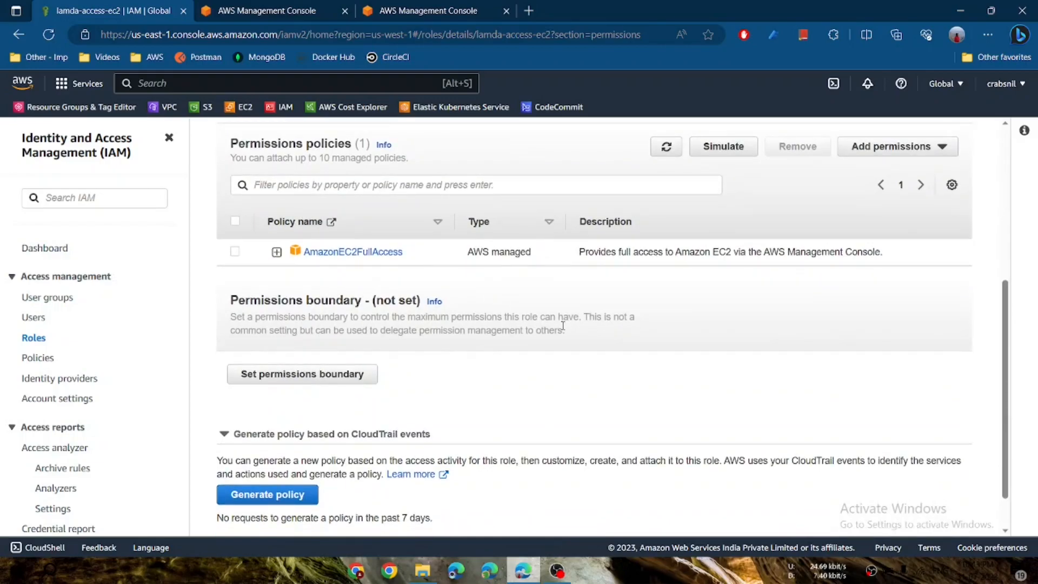
scroll(546, 284, up, 3)
scroll(546, 284, down, 1)
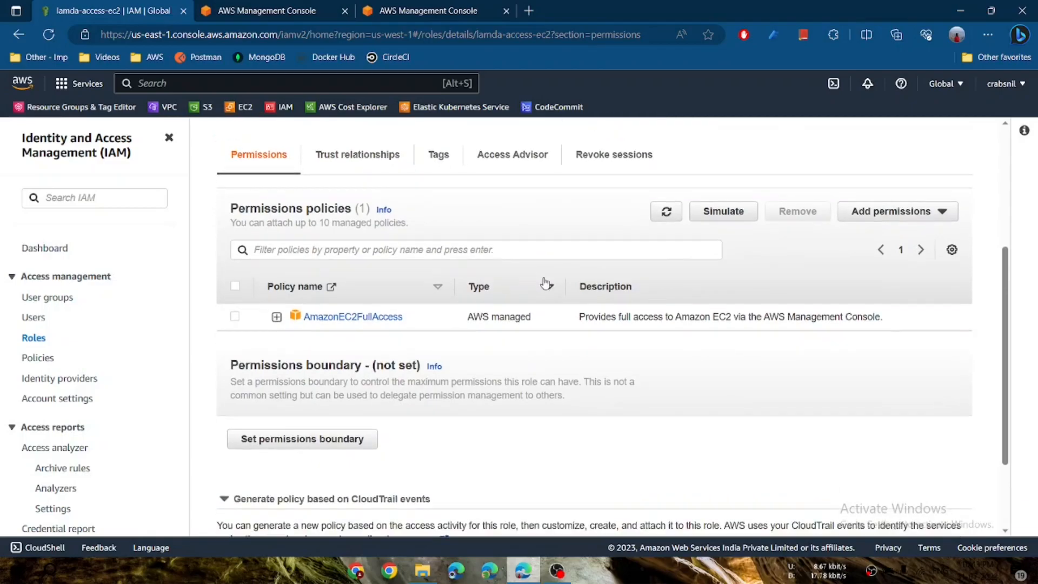
Step: Begin attaching policies to the lamda-access-ec2 role, look through the existing policies, and start creating a new policy
click(872, 216)
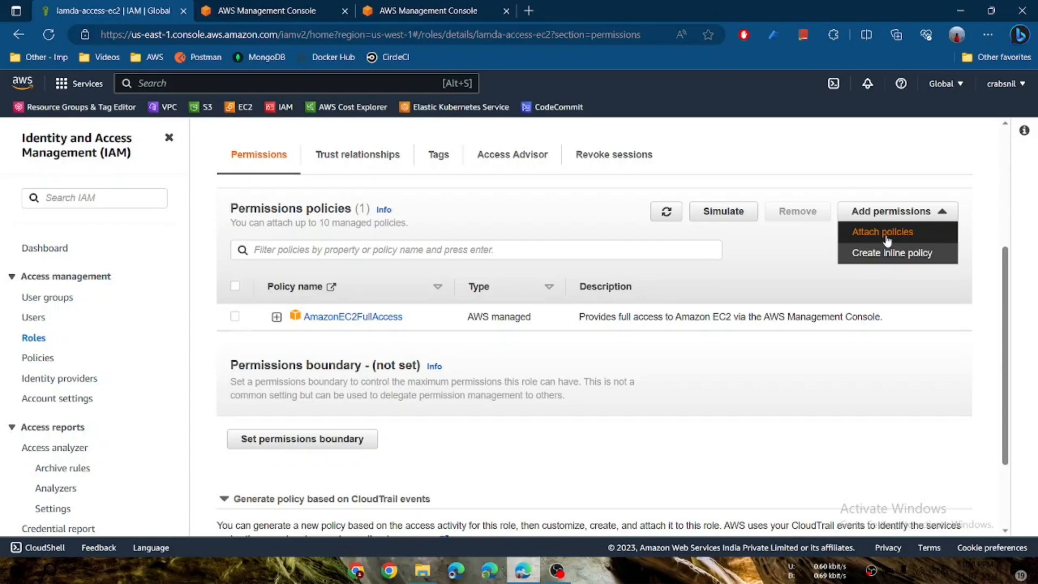
click(886, 237)
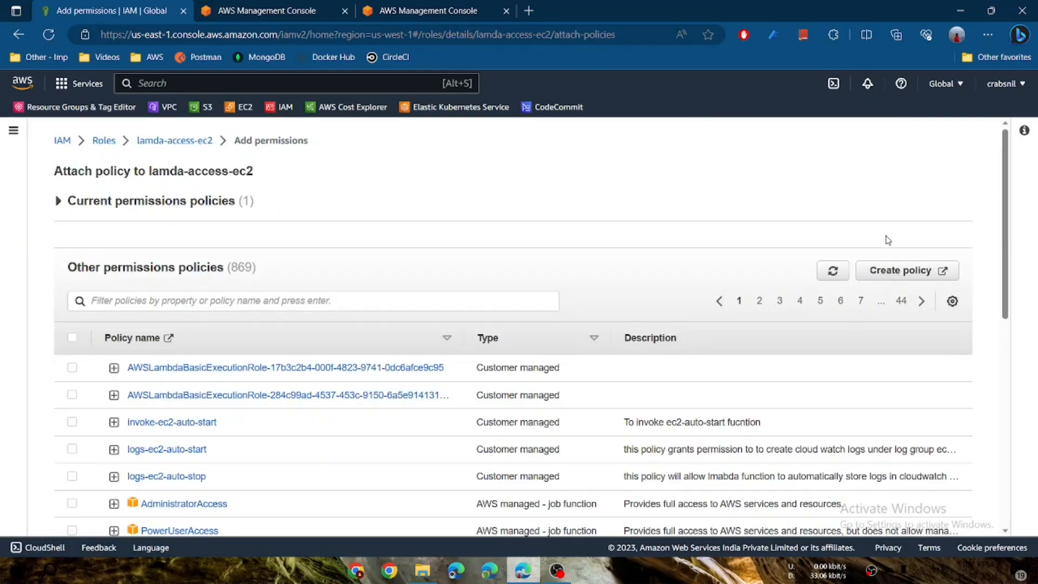
scroll(707, 234, down, 3)
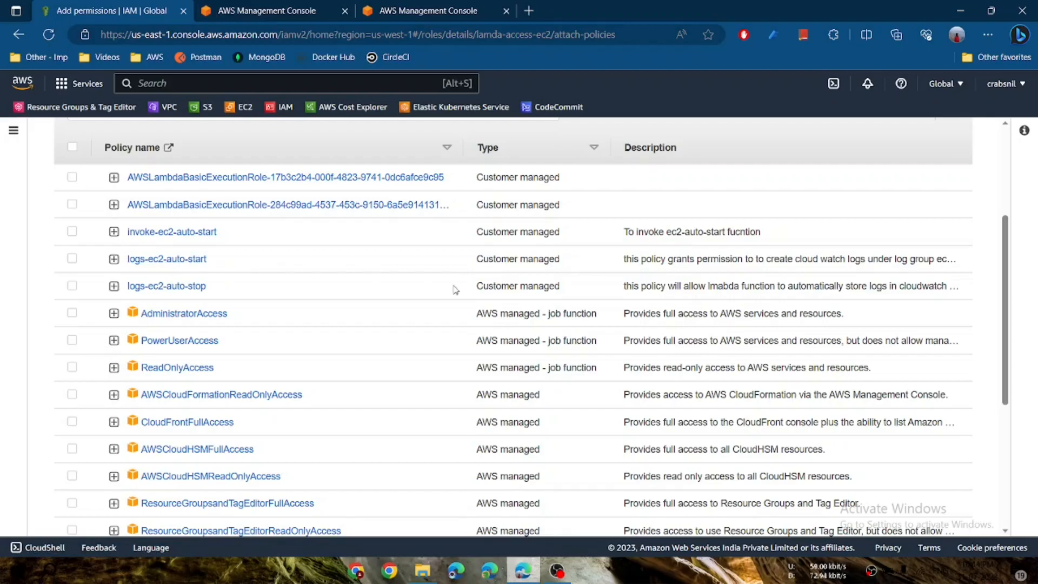
scroll(458, 287, down, 2)
scroll(456, 290, up, 5)
scroll(455, 290, down, 1)
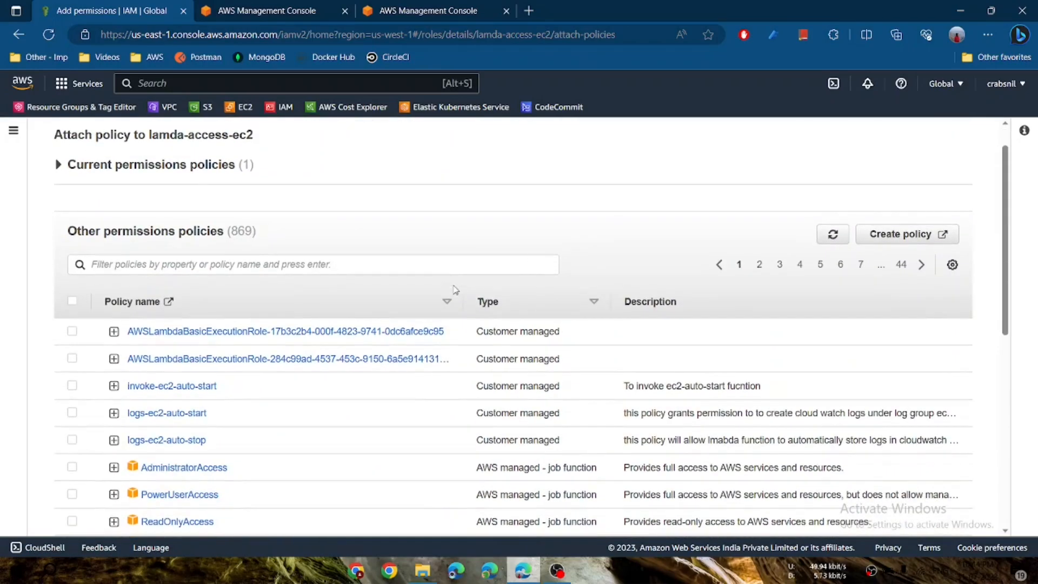
click(899, 234)
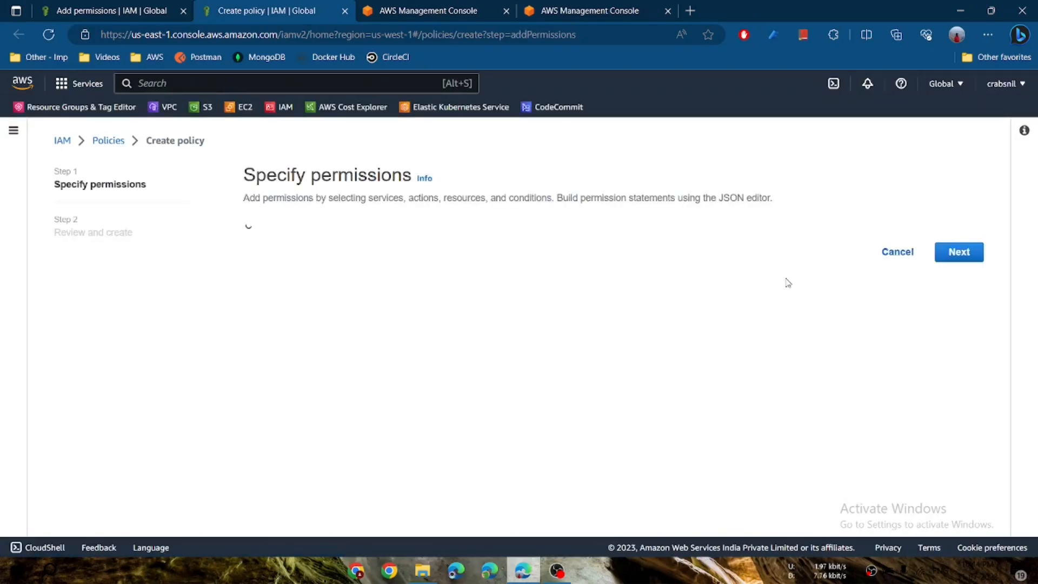
Step: Choose CloudWatch Logs as the service for the new policy in the visual policy editor
scroll(787, 284, up, 1)
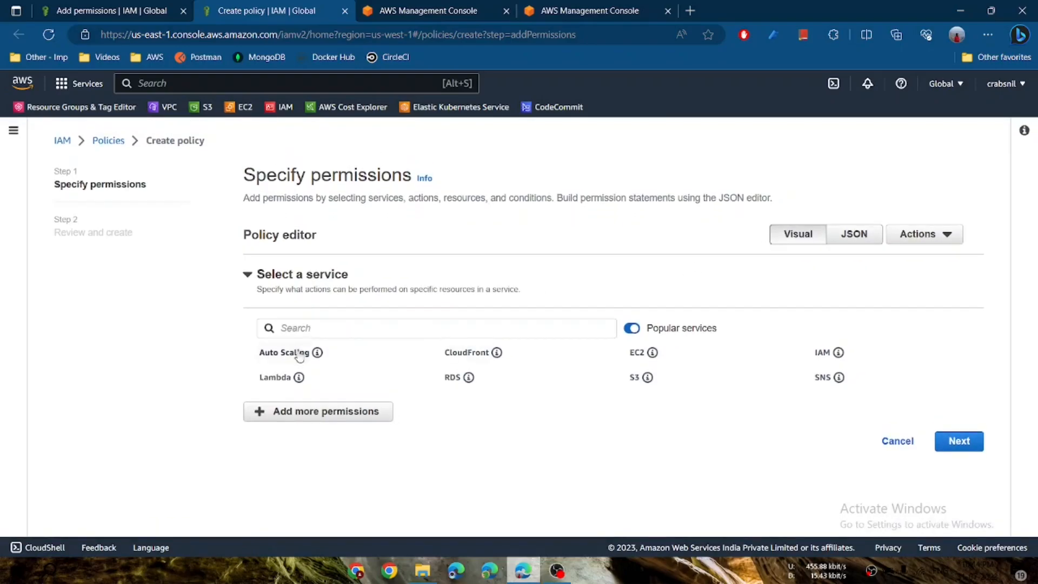
click(317, 328)
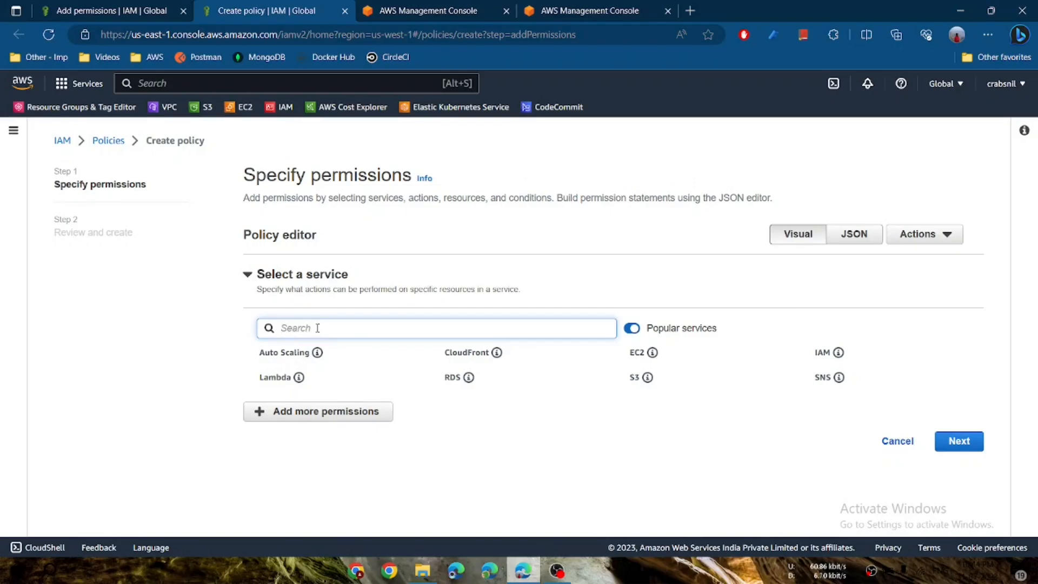
click(275, 355)
Step: Allow the CloudWatch Logs write actions PutLogEvents, CreateLogGroup and CreateLogStream
scroll(537, 327, down, 3)
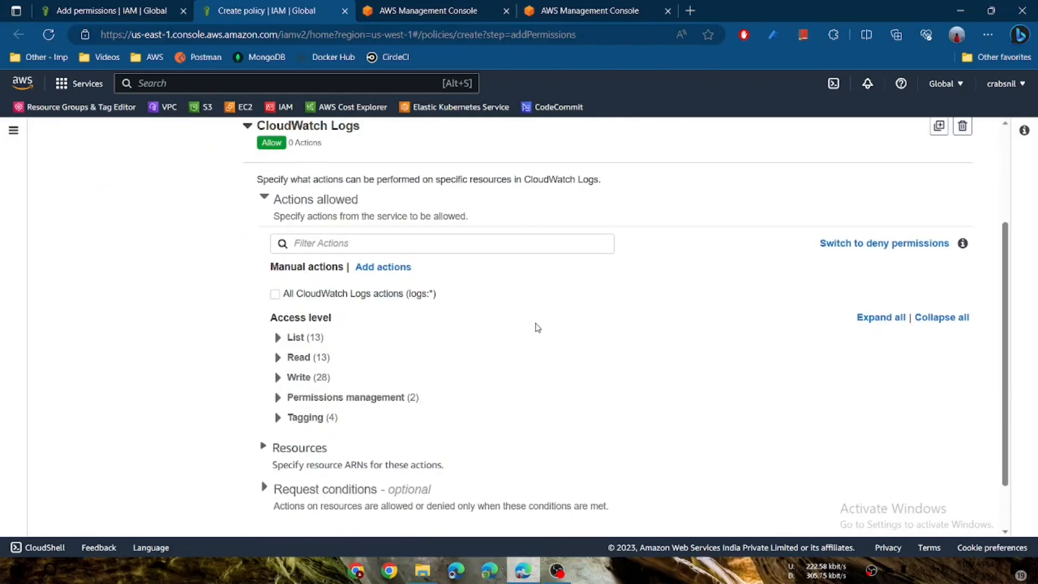
click(278, 377)
scroll(452, 382, down, 2)
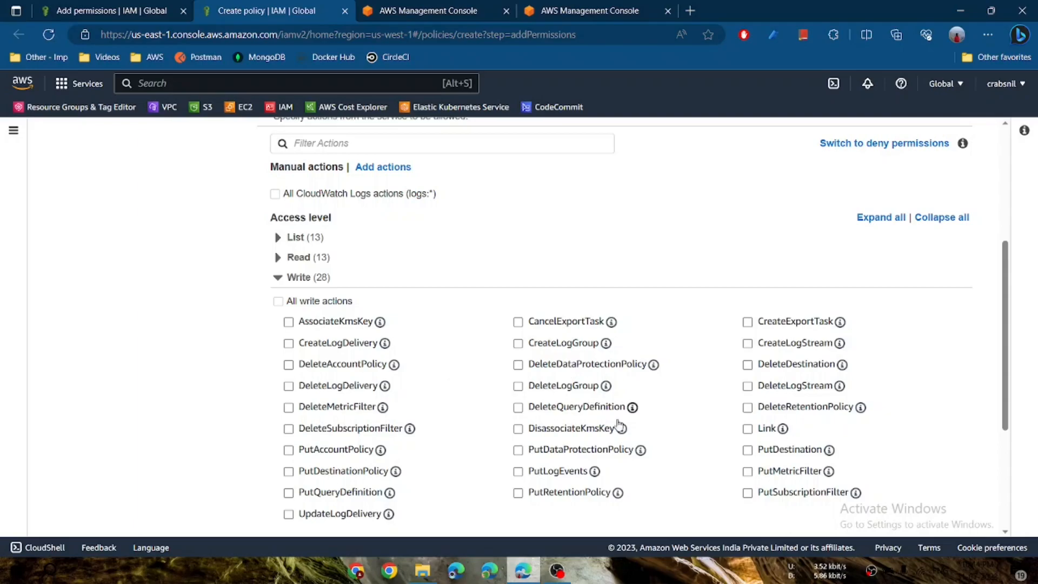
click(518, 471)
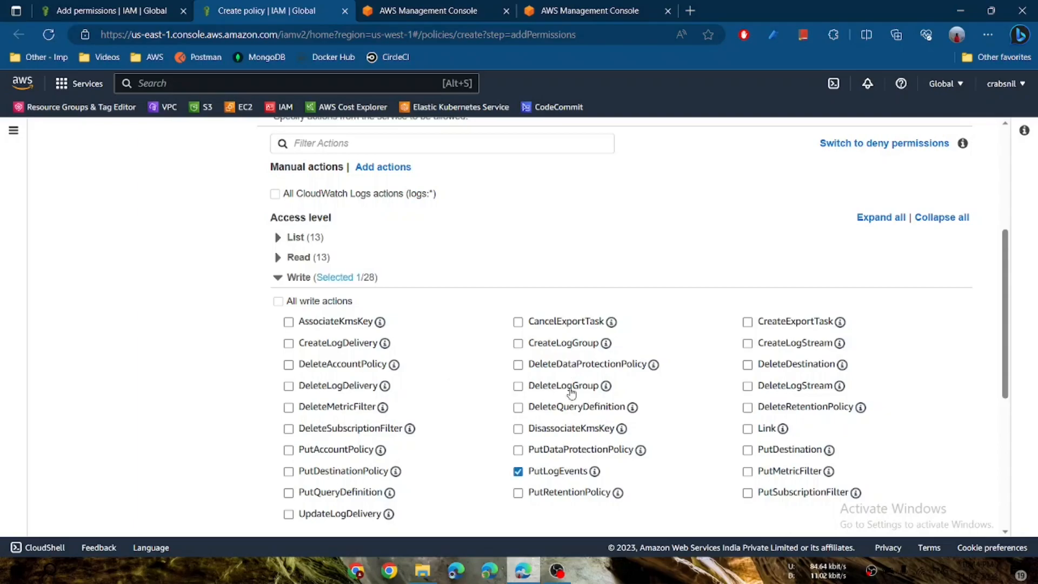
click(519, 344)
click(747, 344)
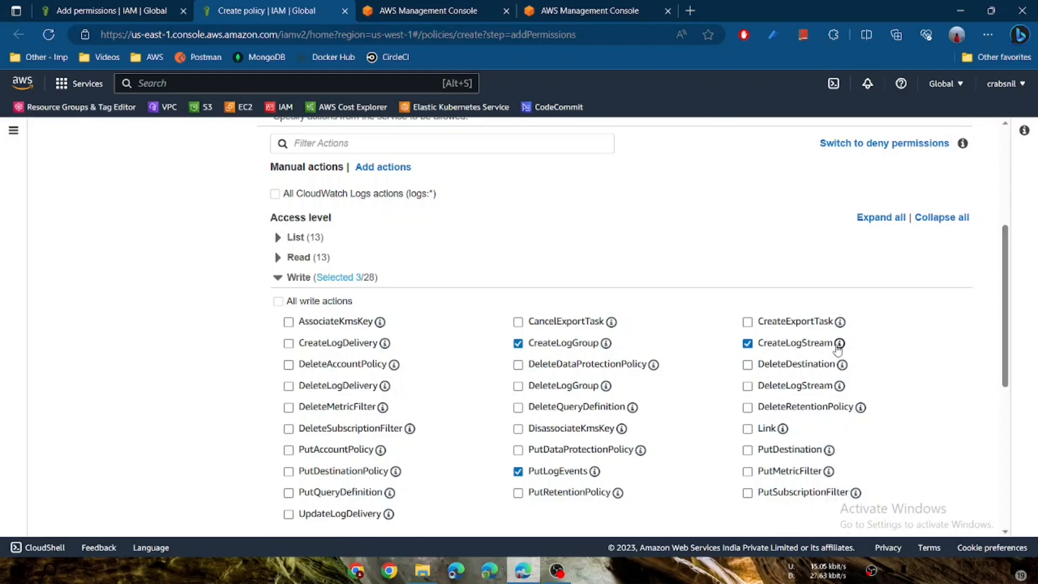
Step: Set the policy's log-stream and log-group resources to any in this account and proceed to the review stage
scroll(838, 349, down, 3)
scroll(837, 348, down, 3)
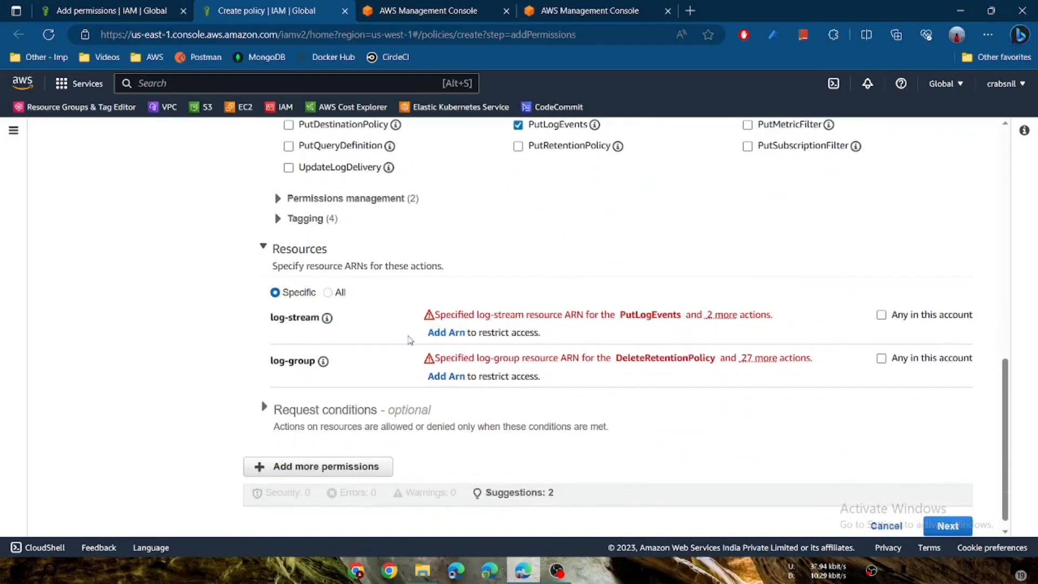
click(882, 316)
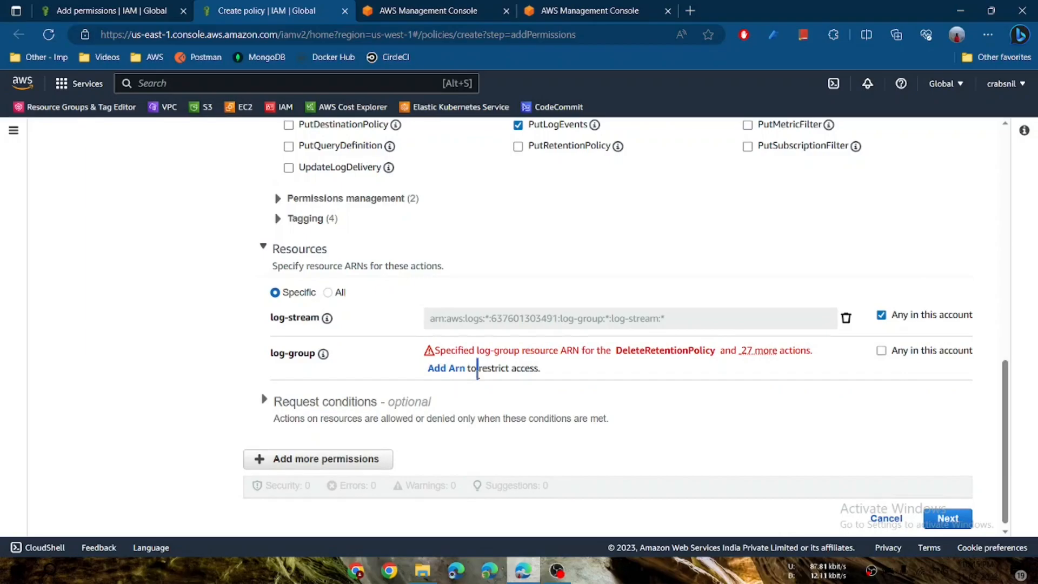
click(882, 352)
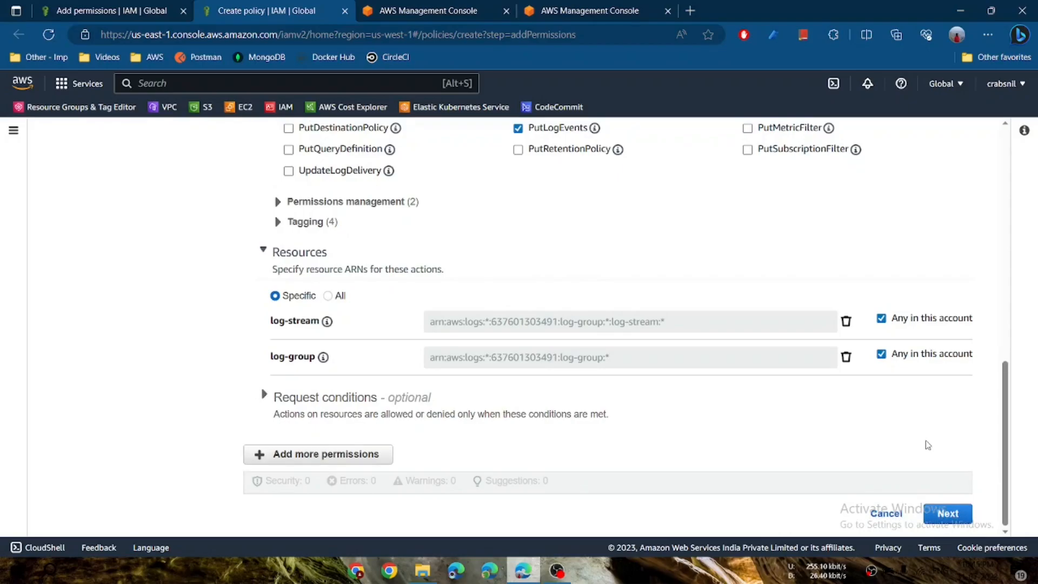
click(948, 513)
Step: Name the policy write-logs and create it without a description or tags
scroll(595, 287, down, 5)
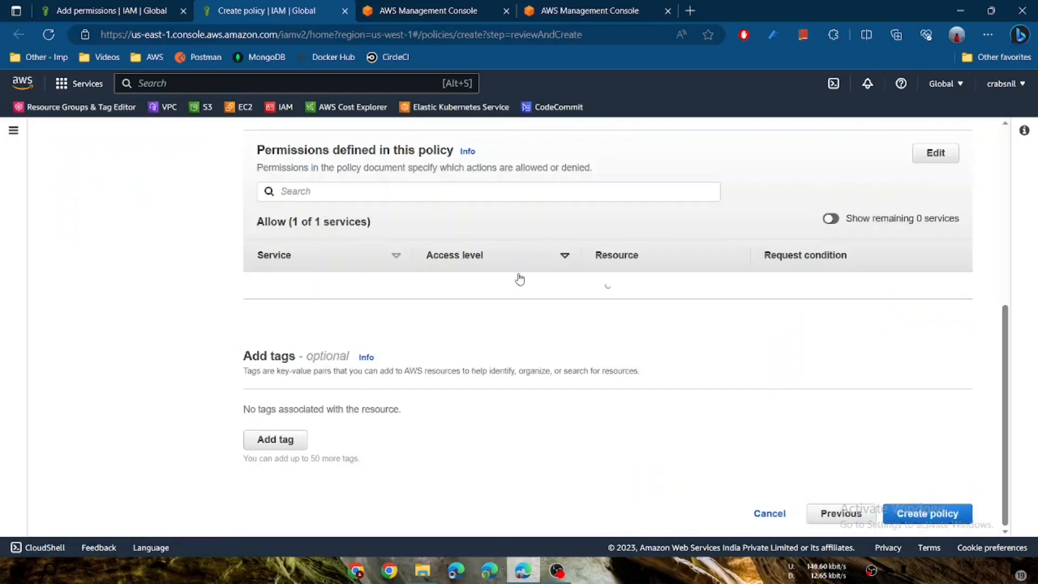
scroll(422, 226, up, 5)
click(336, 249)
text(wir)
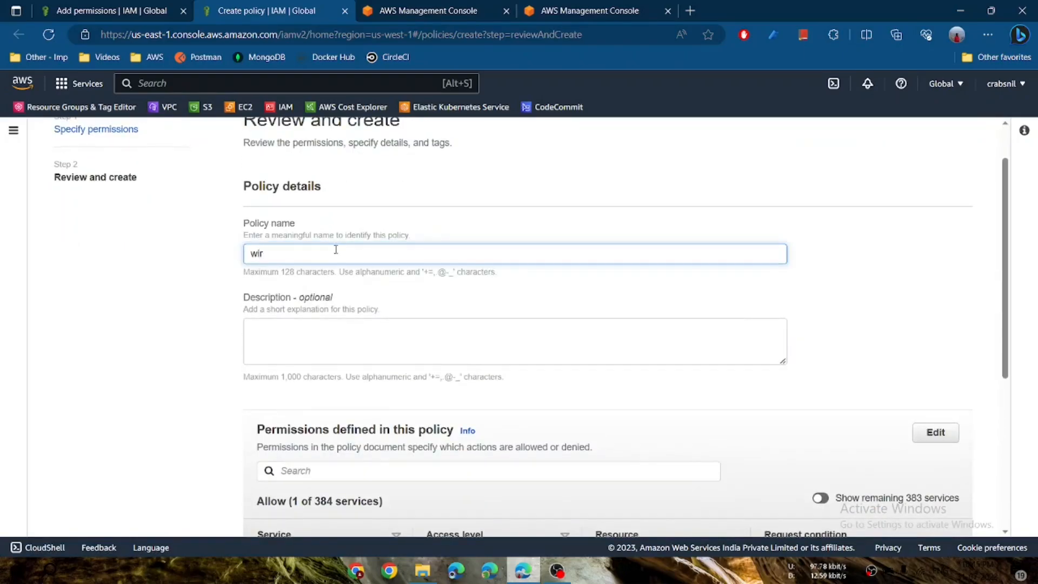
text(yte-logs)
scroll(576, 376, down, 5)
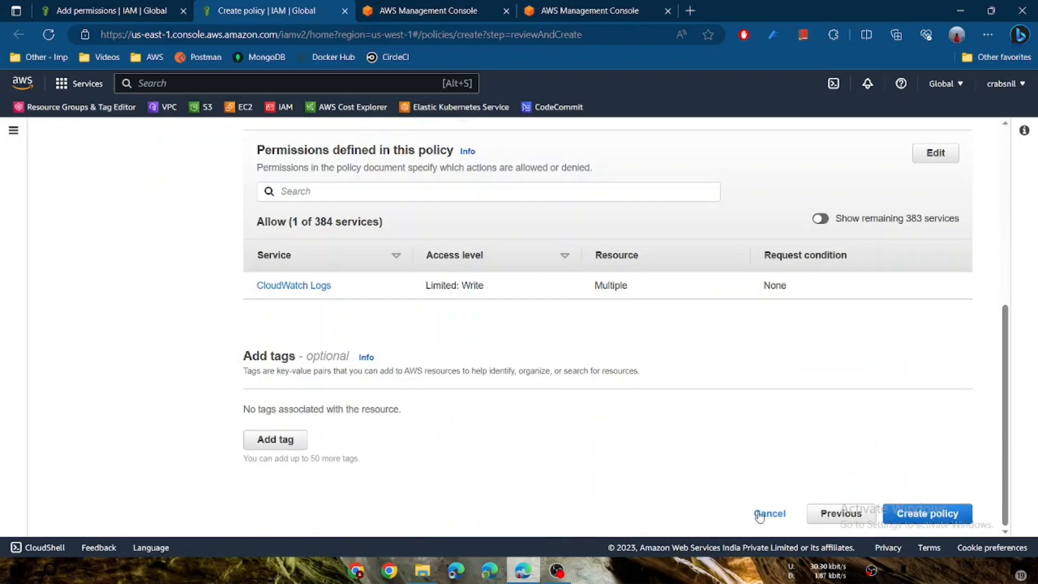
click(919, 513)
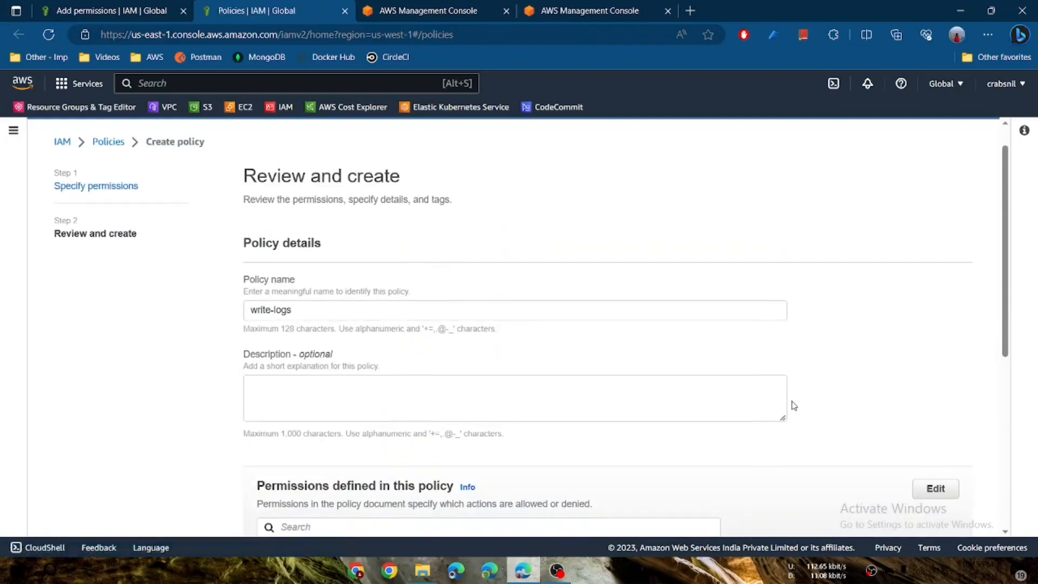
Step: Return to the role's policy attachment page, refresh the policy list, and attach write-logs to lamda-access-ec2
click(129, 7)
click(833, 234)
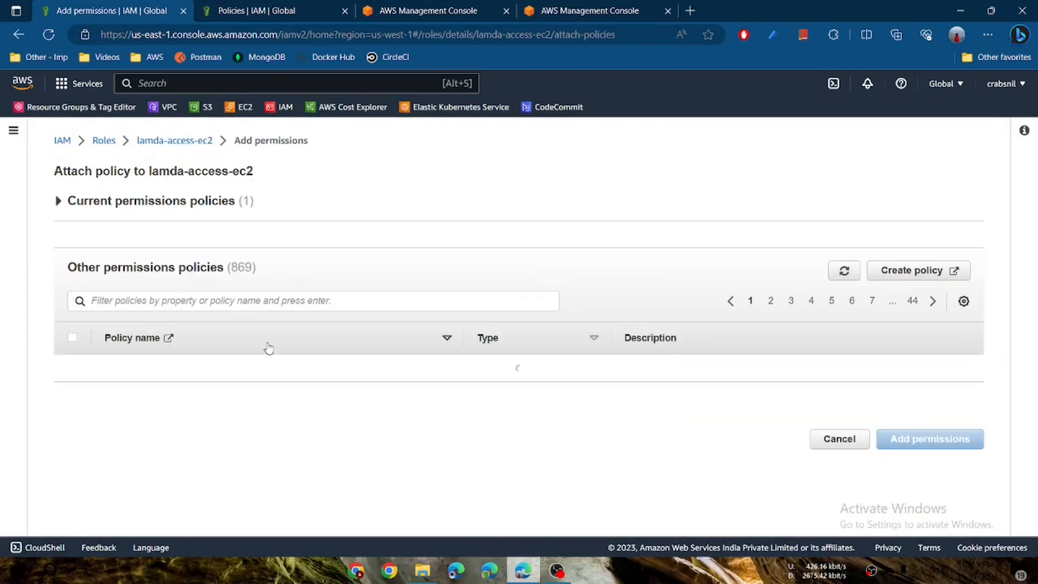
scroll(268, 349, down, 3)
click(72, 379)
scroll(407, 343, down, 6)
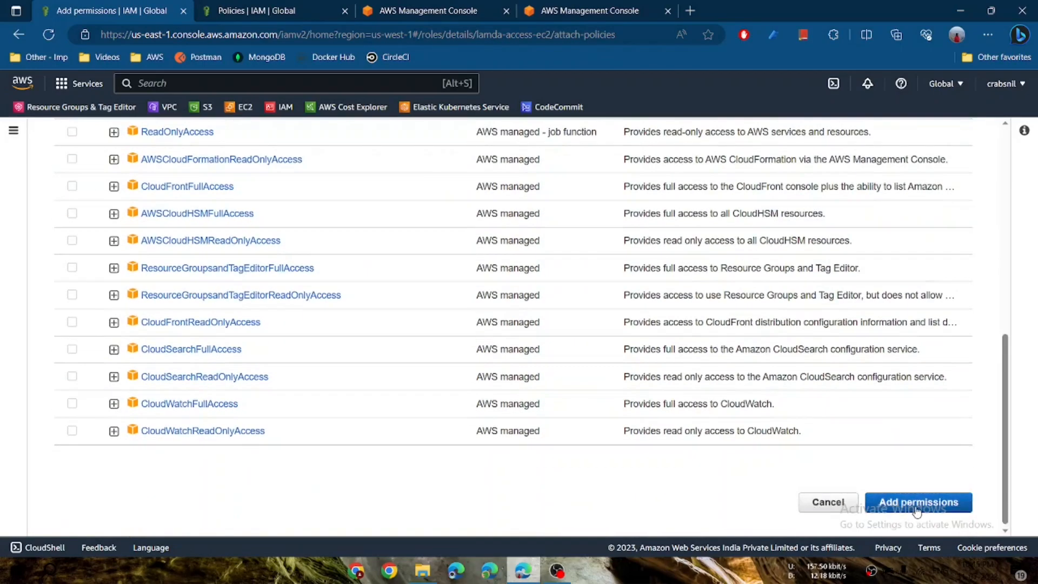
click(916, 504)
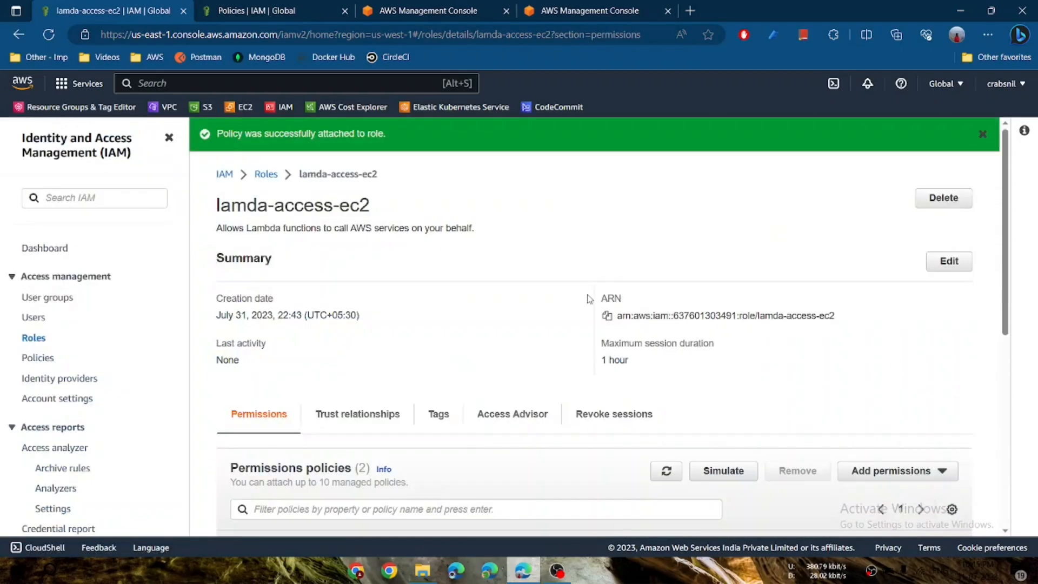
Step: Reopen the lamda-access-ec2 role from the roles list and check its attached permissions policies
click(33, 337)
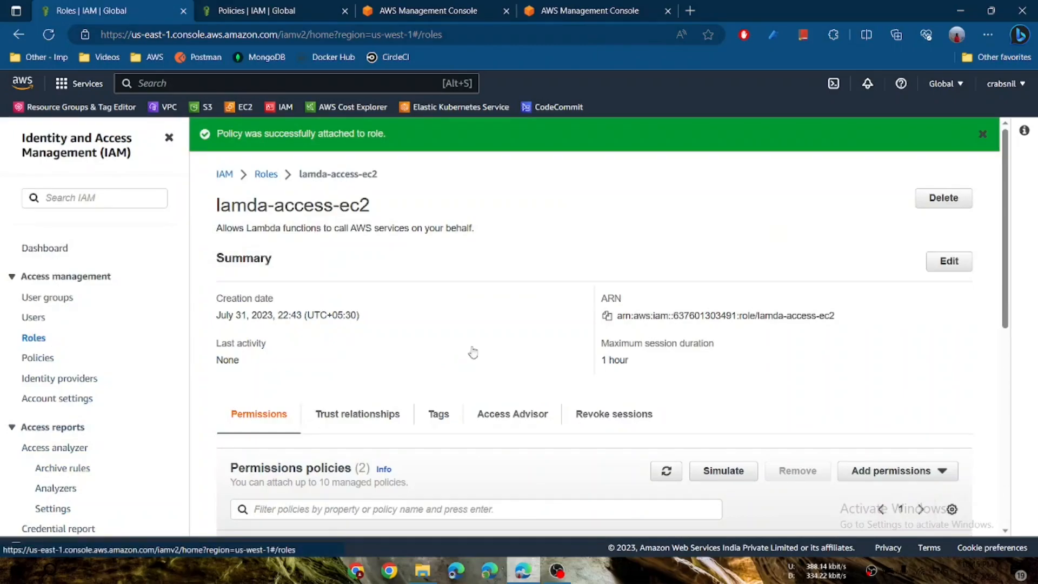
scroll(390, 364, down, 5)
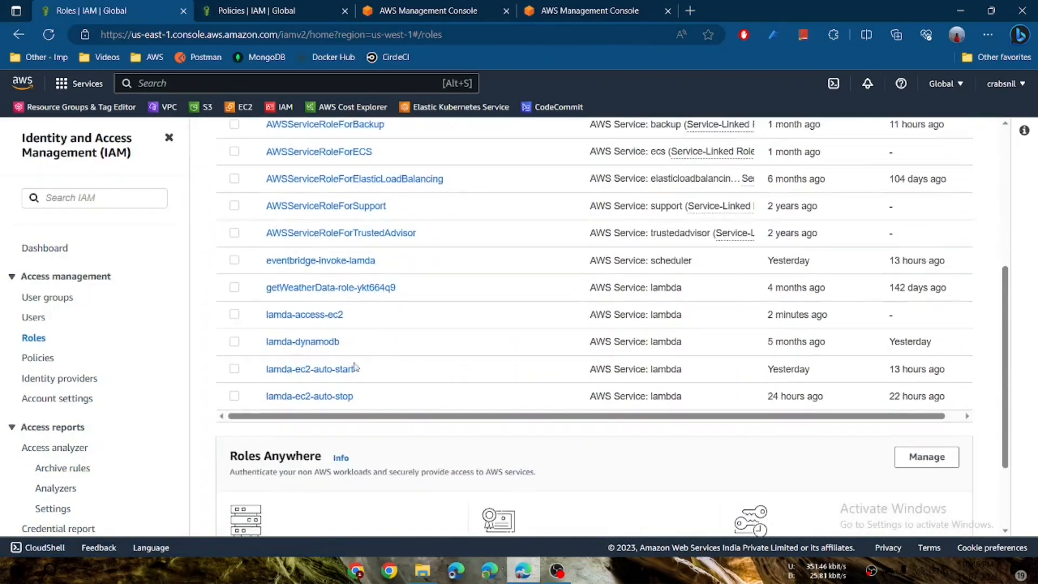
click(290, 315)
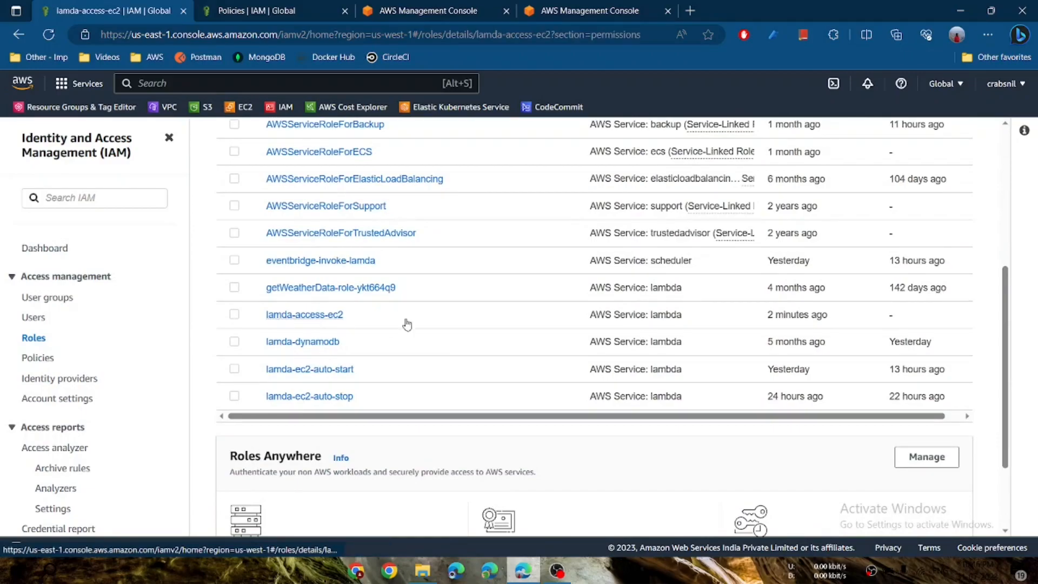
scroll(416, 324, down, 4)
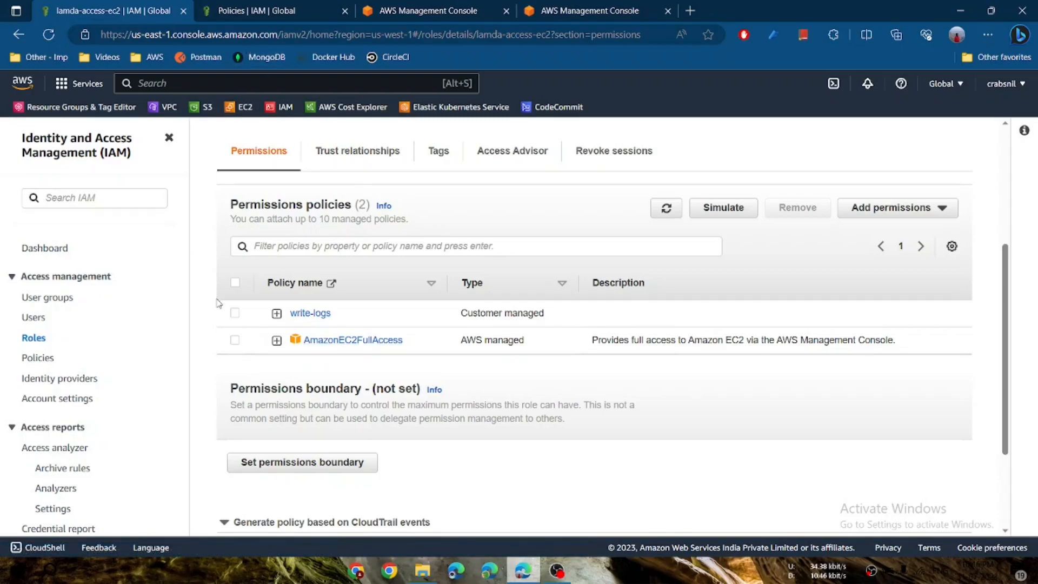
Step: Go from the console home to the Lambda functions list and start creating a new function
click(21, 84)
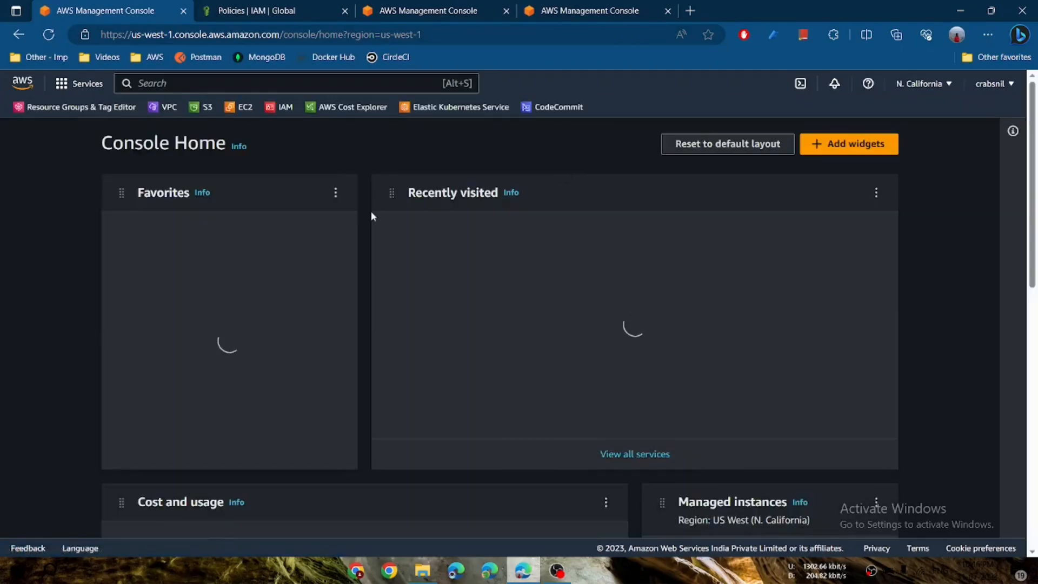
click(433, 236)
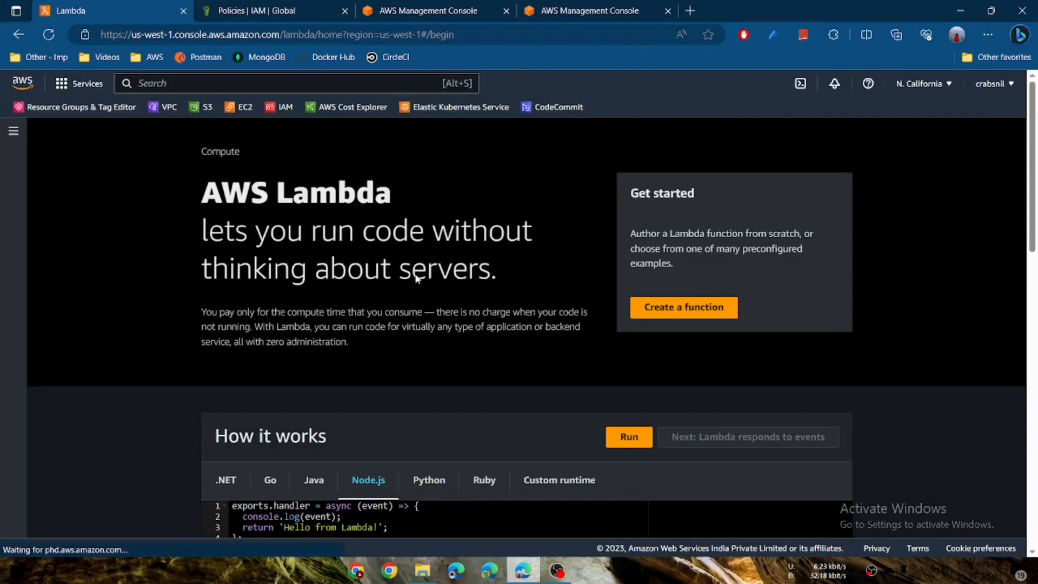
click(13, 131)
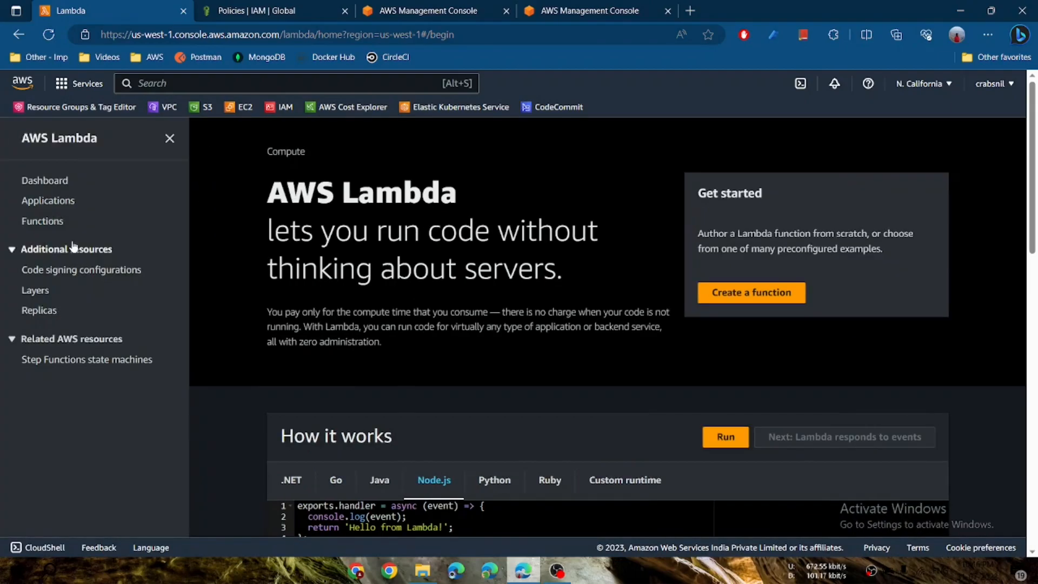
click(54, 222)
click(889, 184)
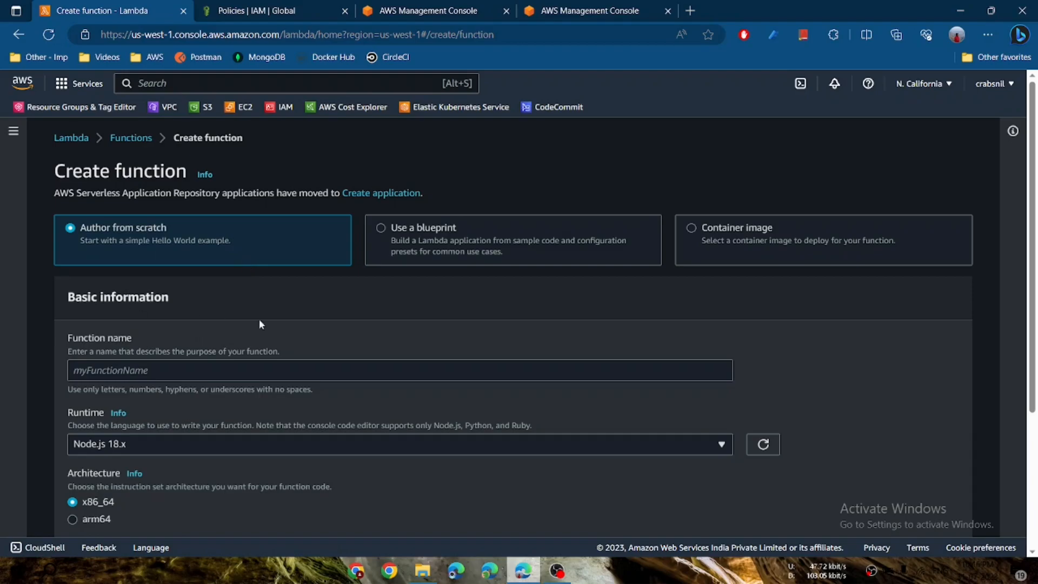
Step: Name the function start-ec2 and set its runtime to Python 3.11
scroll(258, 319, down, 2)
click(204, 249)
text(start-ec2)
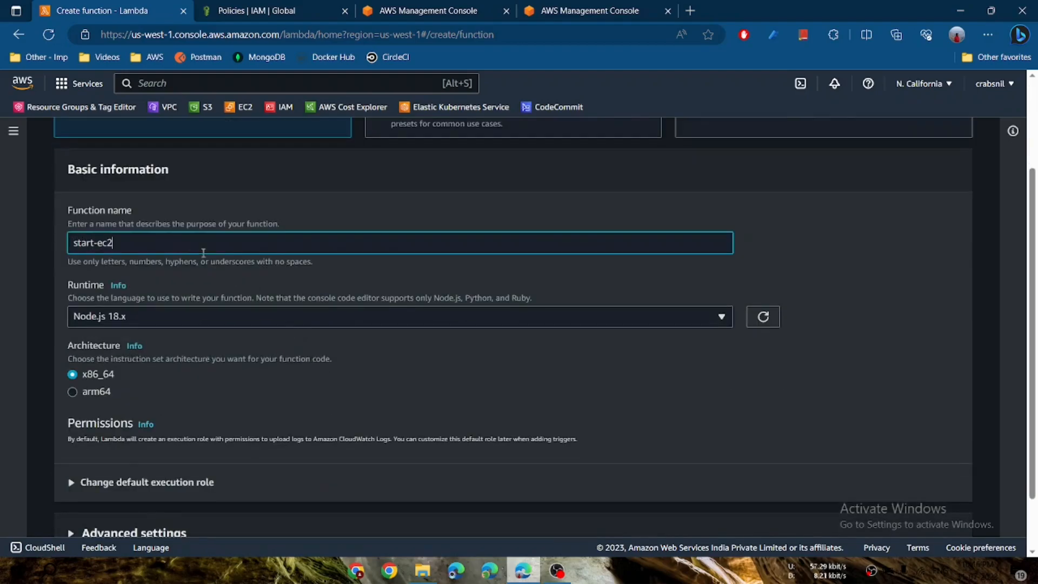
scroll(203, 252, down, 1)
click(203, 251)
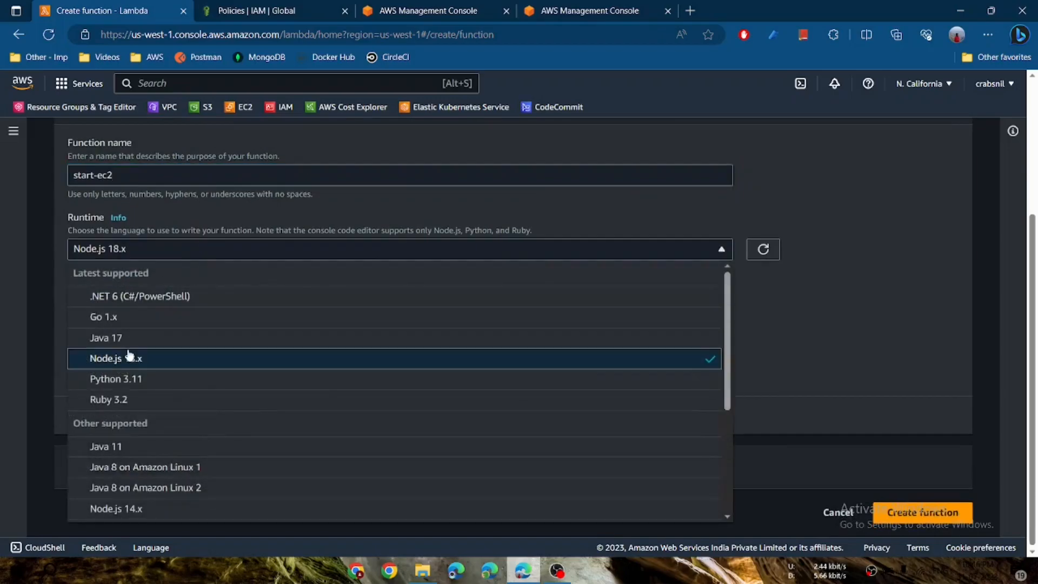
click(135, 378)
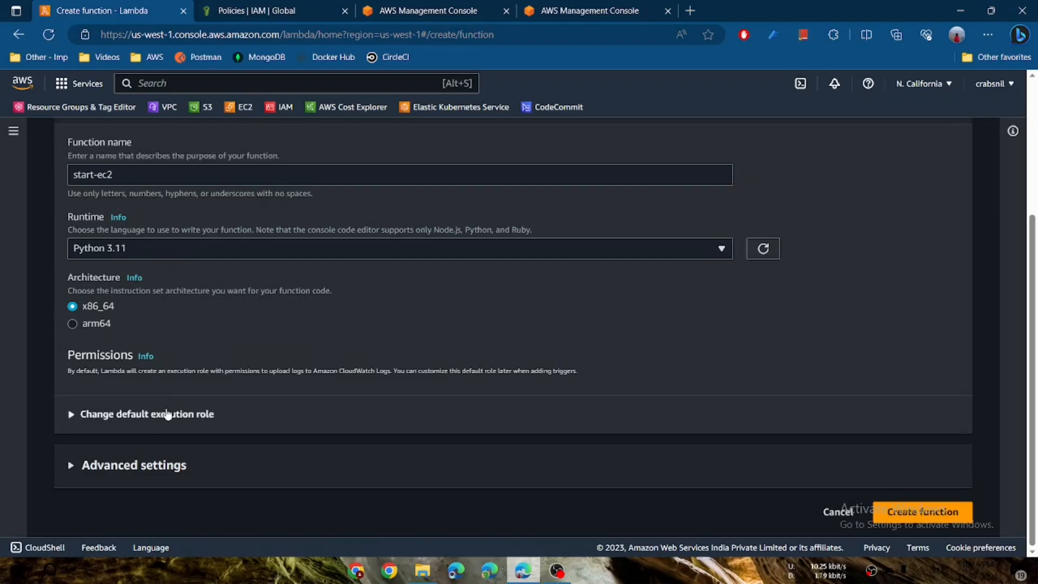
Step: Assign the existing lamda-access-ec2 role as the execution role and create the start-ec2 function
click(147, 414)
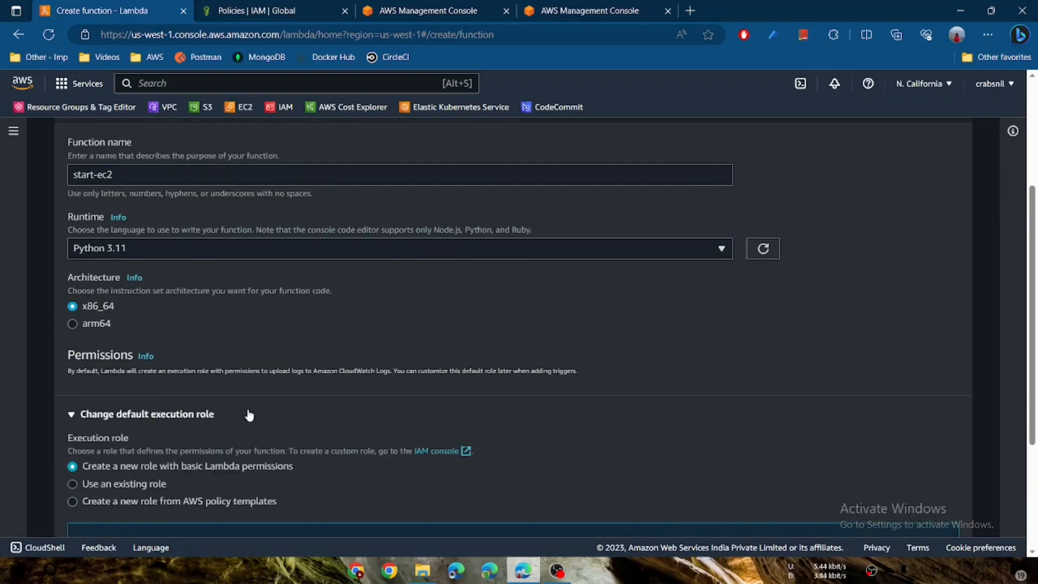
scroll(249, 415, down, 2)
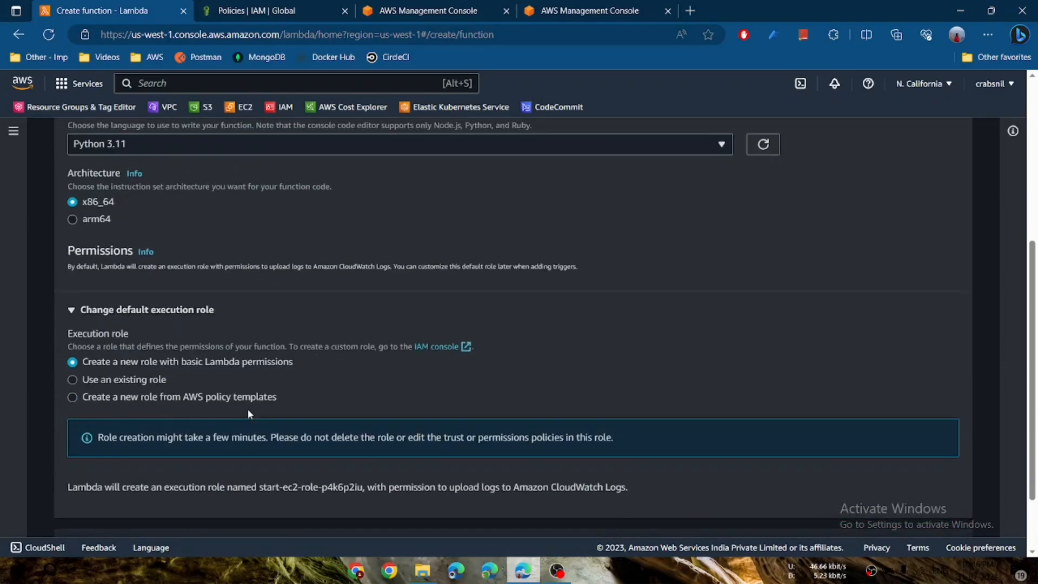
click(92, 381)
click(235, 454)
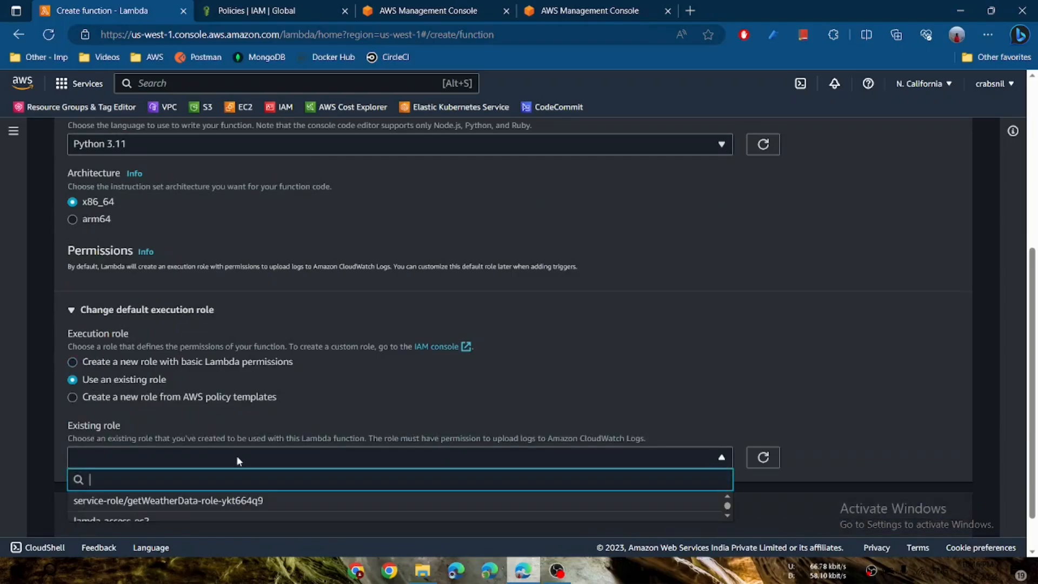
scroll(252, 446, down, 1)
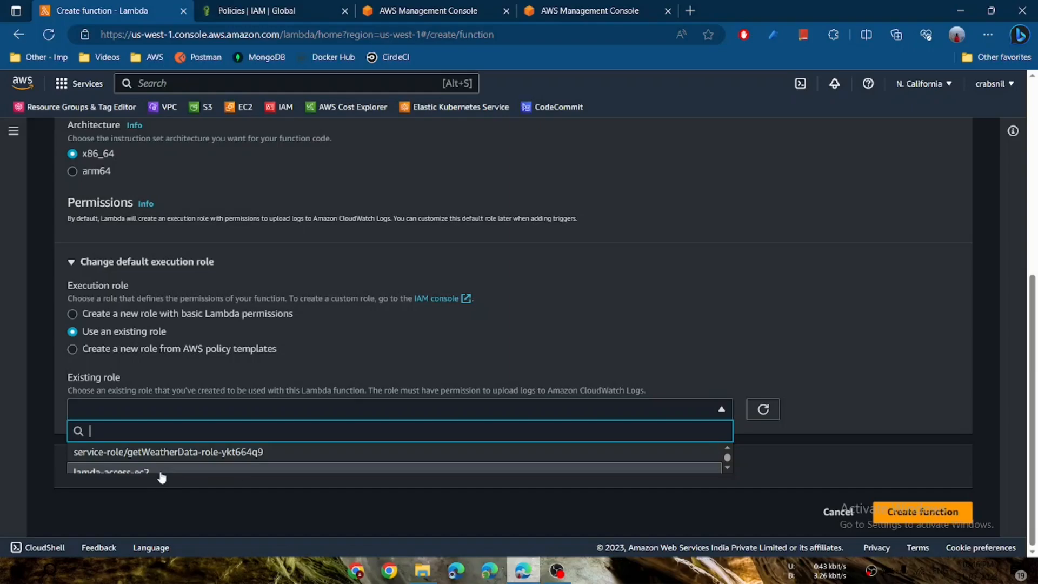
click(161, 471)
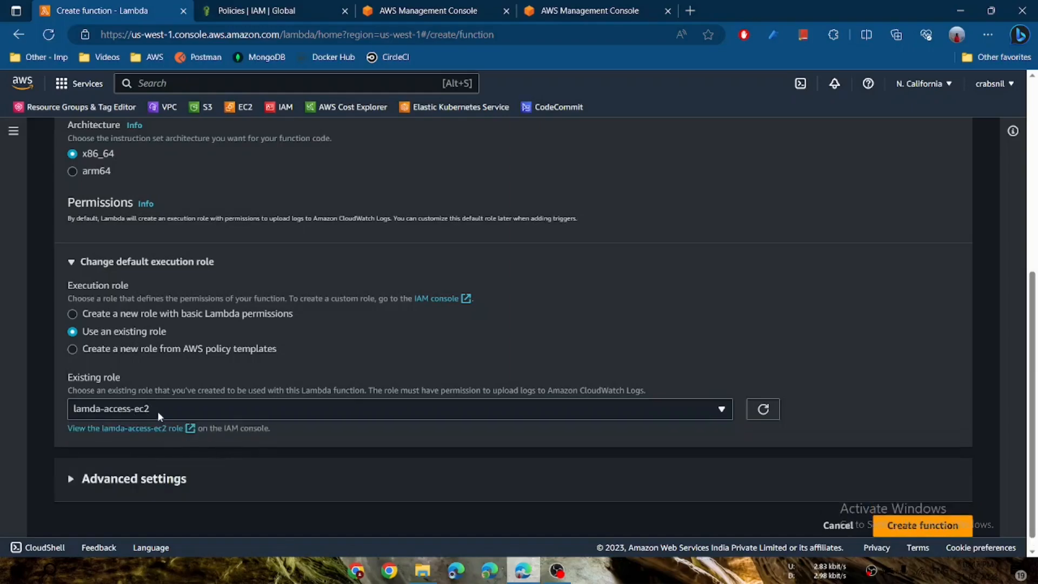
scroll(924, 412, down, 1)
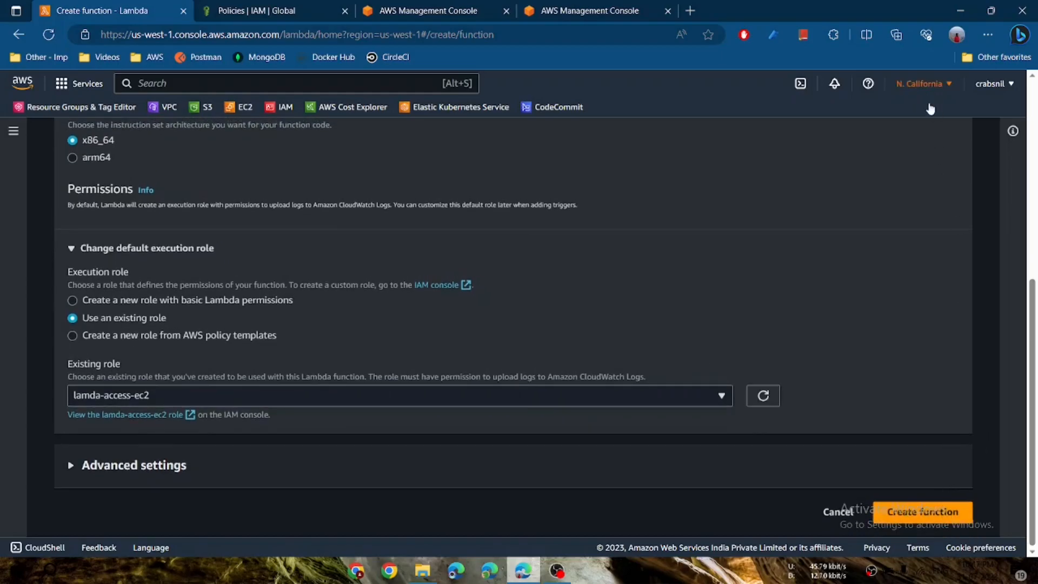
click(908, 513)
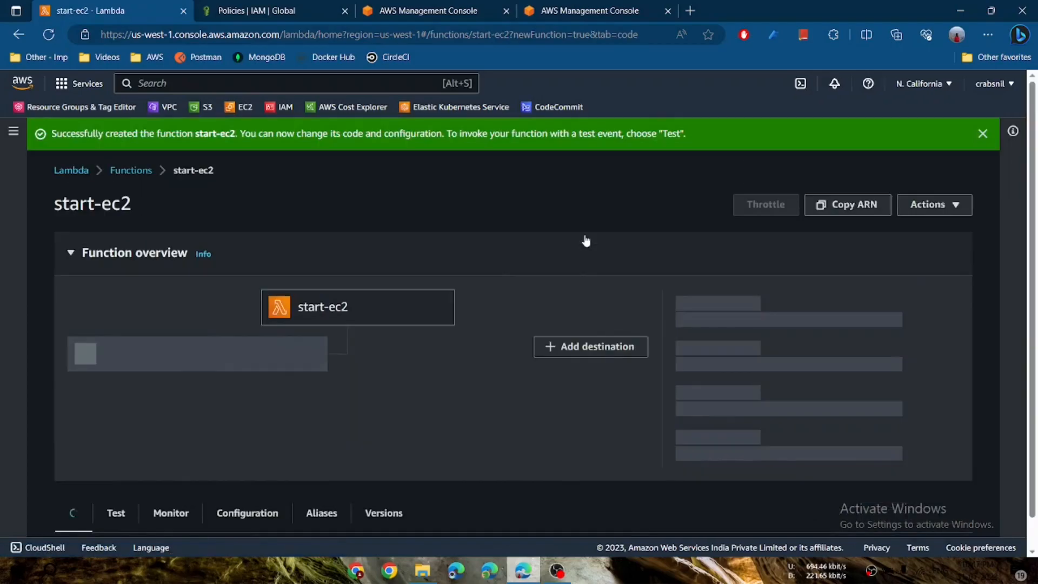
click(982, 134)
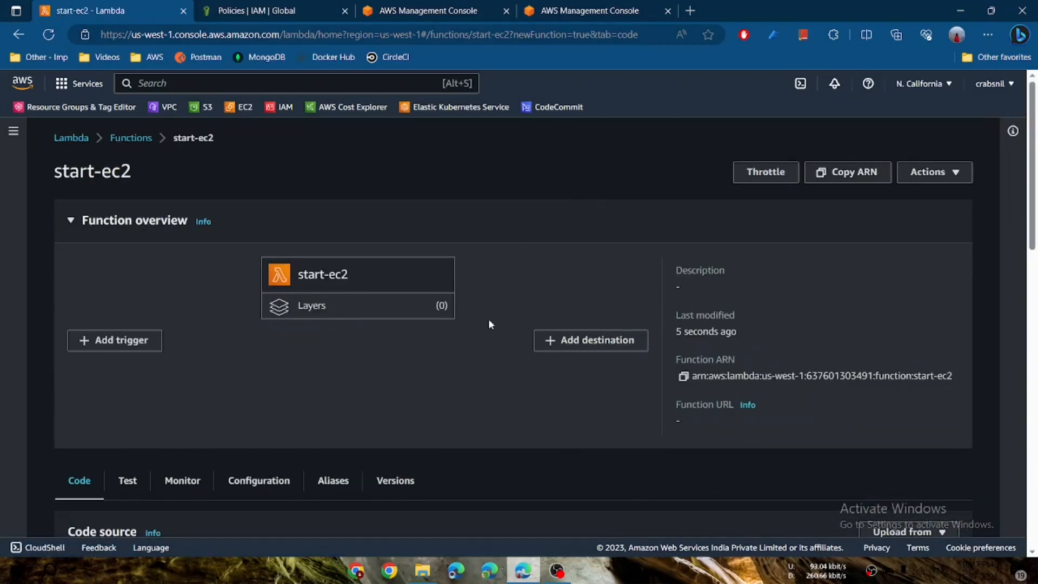
Step: Return to the Lambda functions list and start creating another function from scratch
click(14, 131)
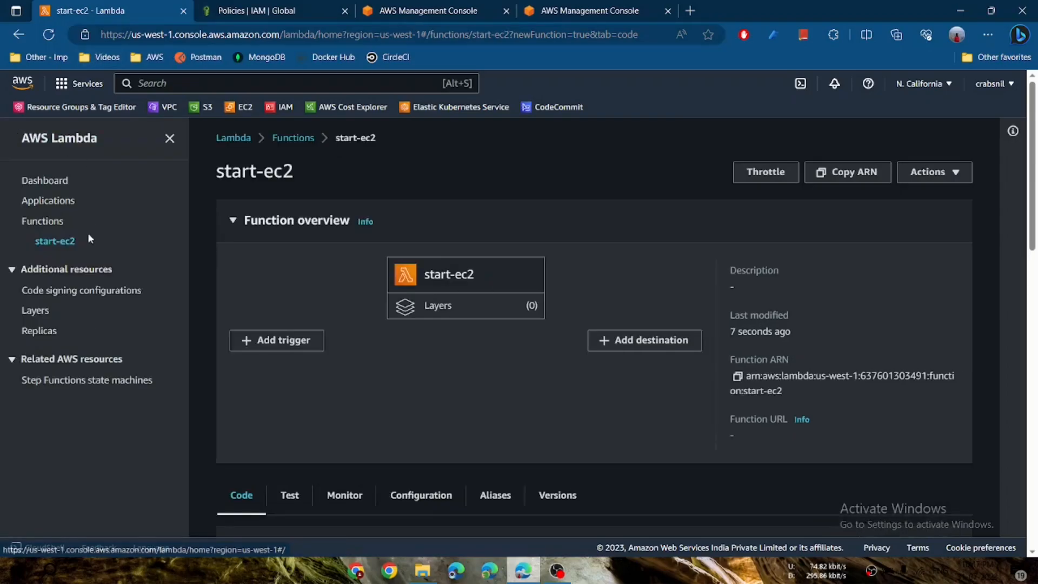
click(44, 226)
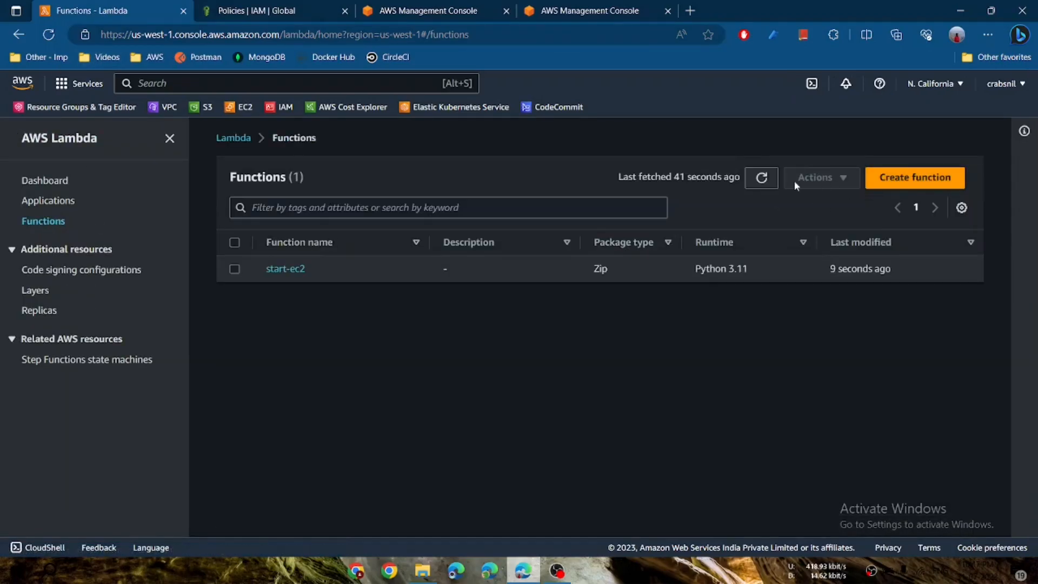
click(887, 179)
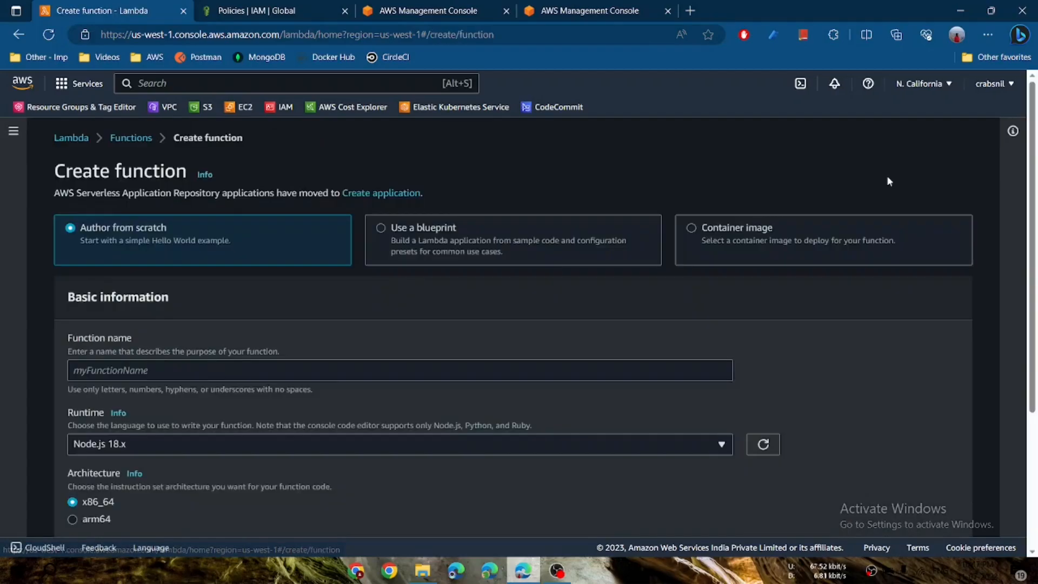
Step: Name the new function stop-ec2 and set its runtime to Python 3.11
click(289, 372)
text(stop-ec2)
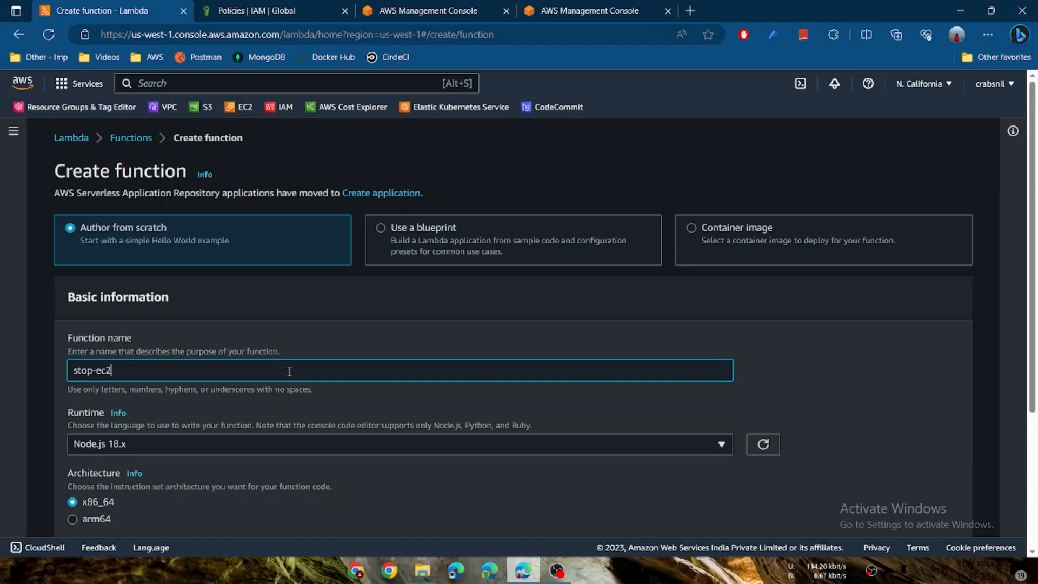
scroll(289, 371, down, 3)
click(164, 291)
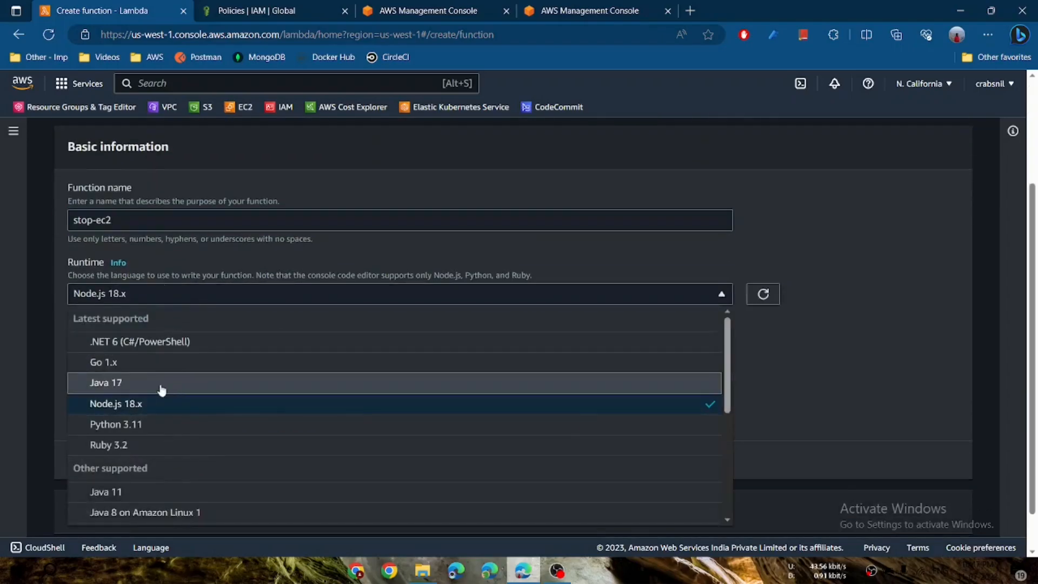
click(149, 414)
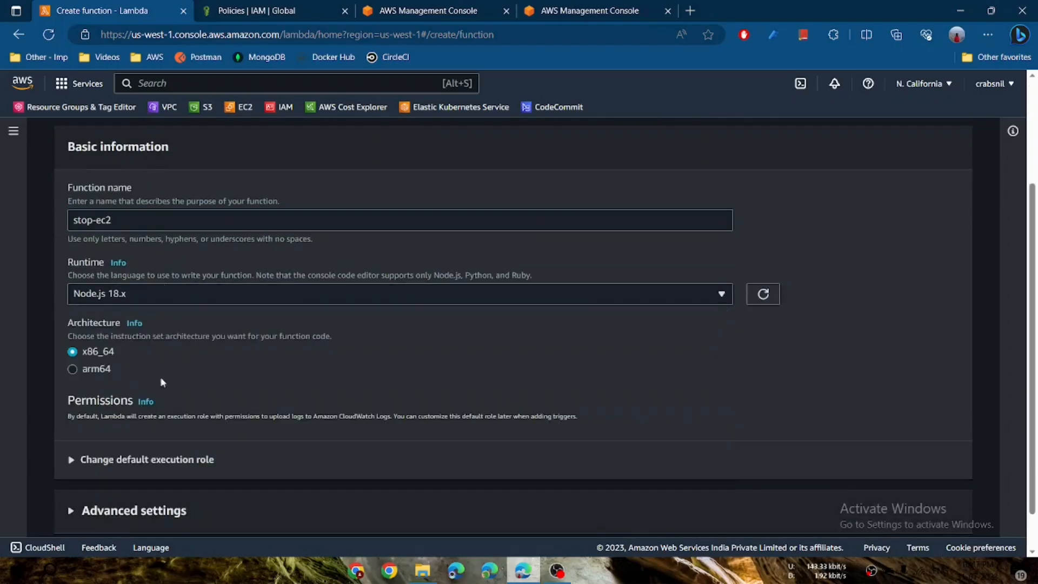
click(144, 288)
click(142, 427)
Step: Choose the existing lamda-access-ec2 role as the execution role and create the stop-ec2 function
scroll(80, 400, down, 1)
click(75, 415)
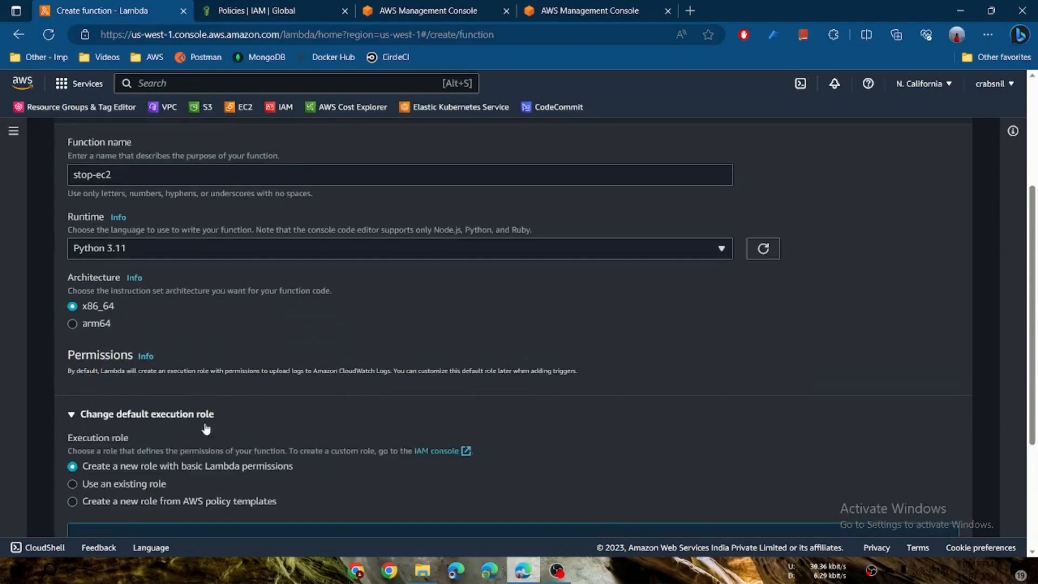
scroll(364, 380, down, 3)
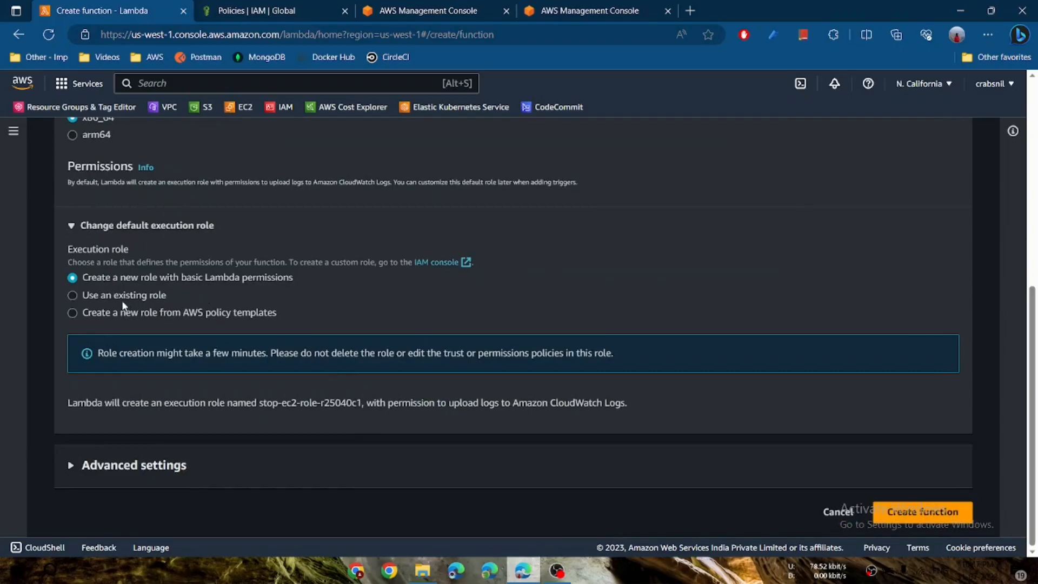
click(121, 295)
click(285, 410)
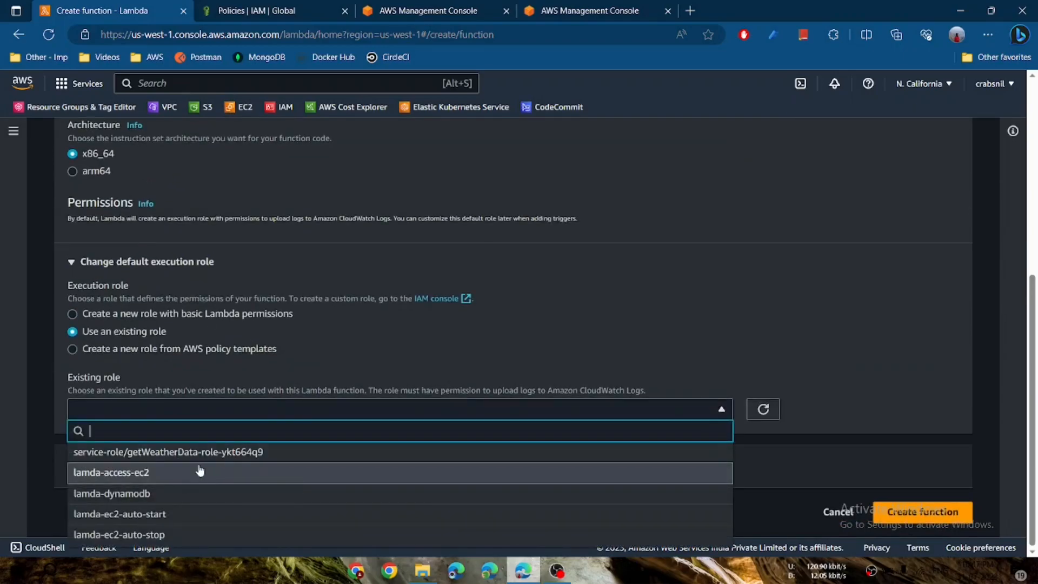
click(200, 472)
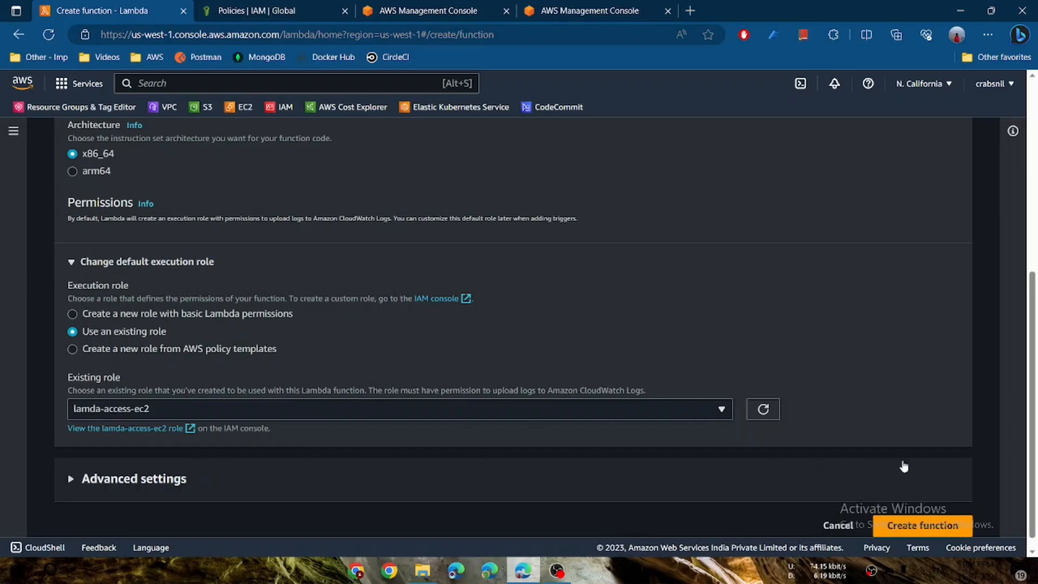
scroll(902, 466, down, 1)
click(933, 514)
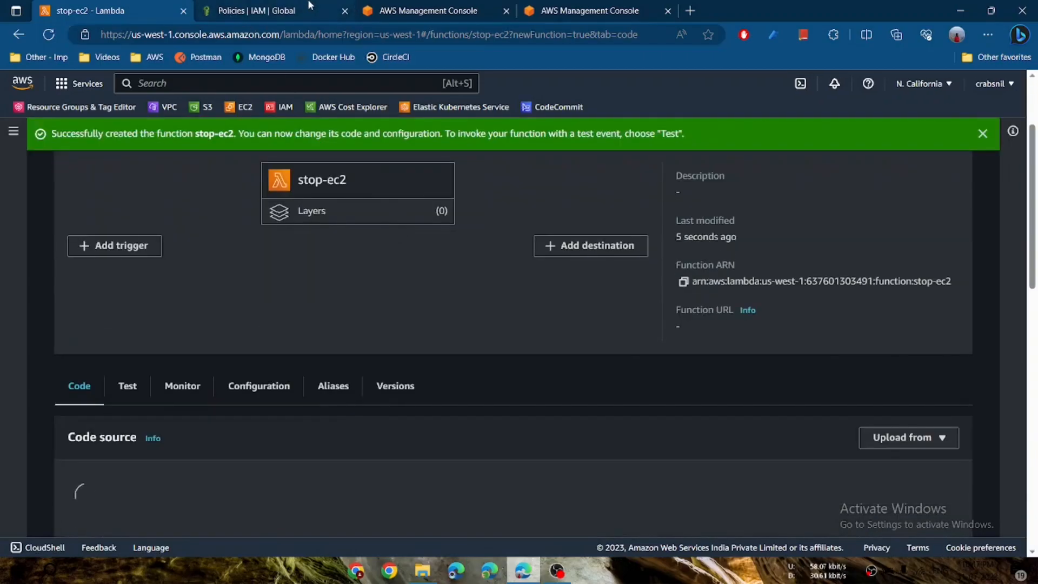
Step: Check the lamda-access-ec2 role in the IAM roles list
click(309, 6)
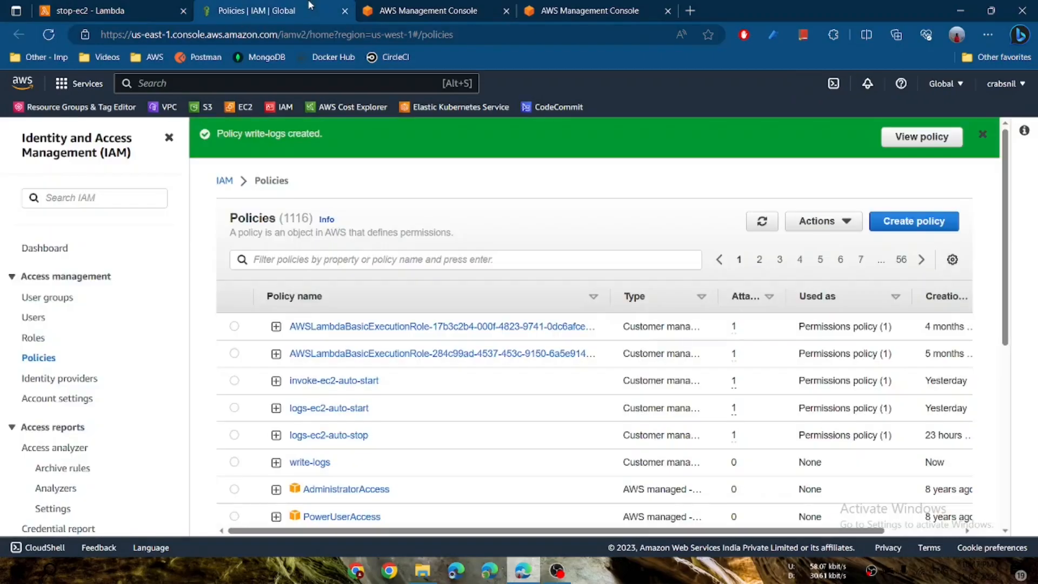
click(33, 338)
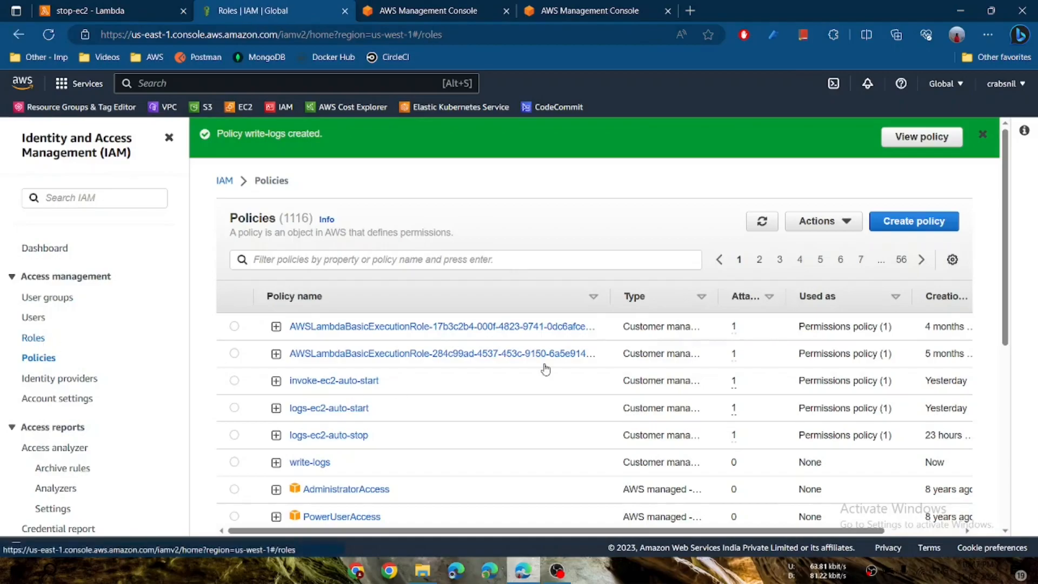
scroll(549, 290, down, 5)
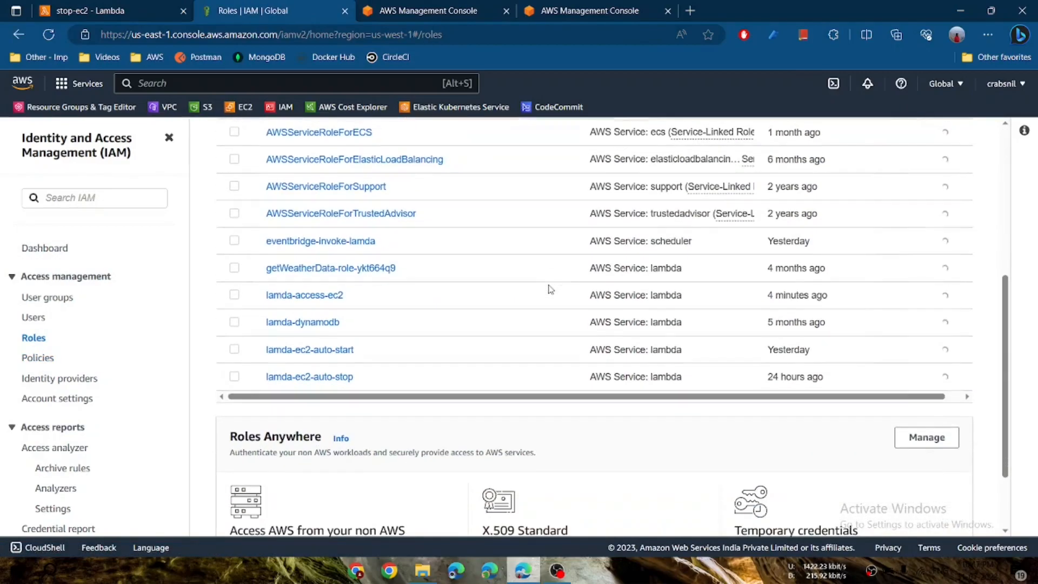
scroll(551, 297, up, 1)
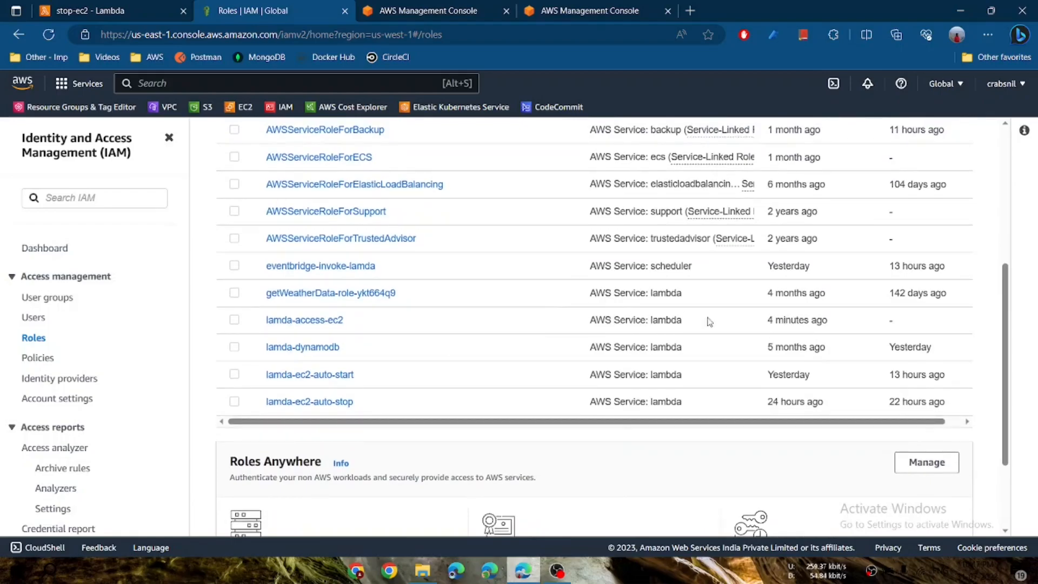
Step: Go back to the Lambda functions list and open the start-ec2 function
click(103, 14)
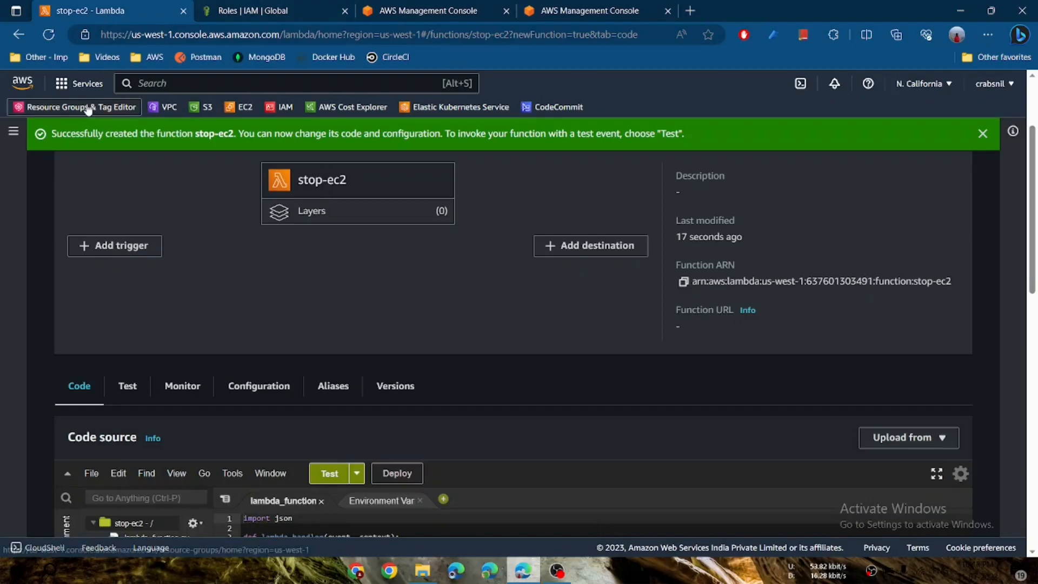
click(14, 130)
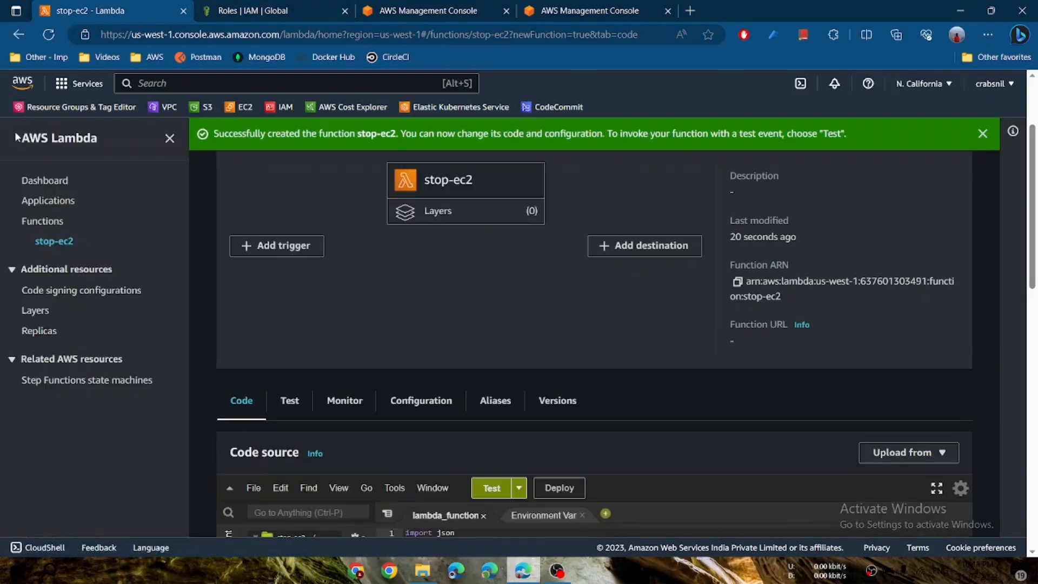
click(51, 228)
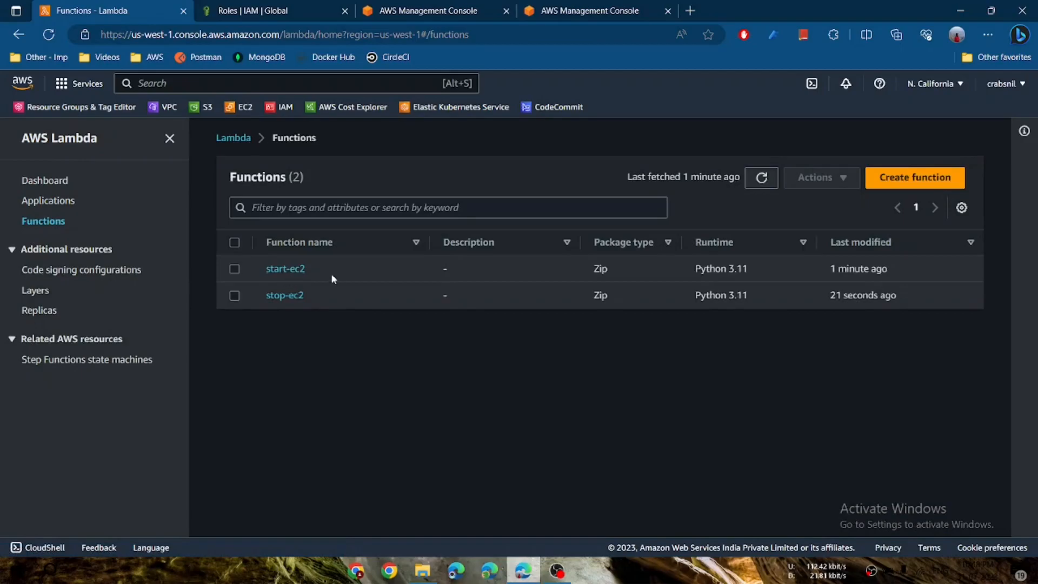
click(298, 272)
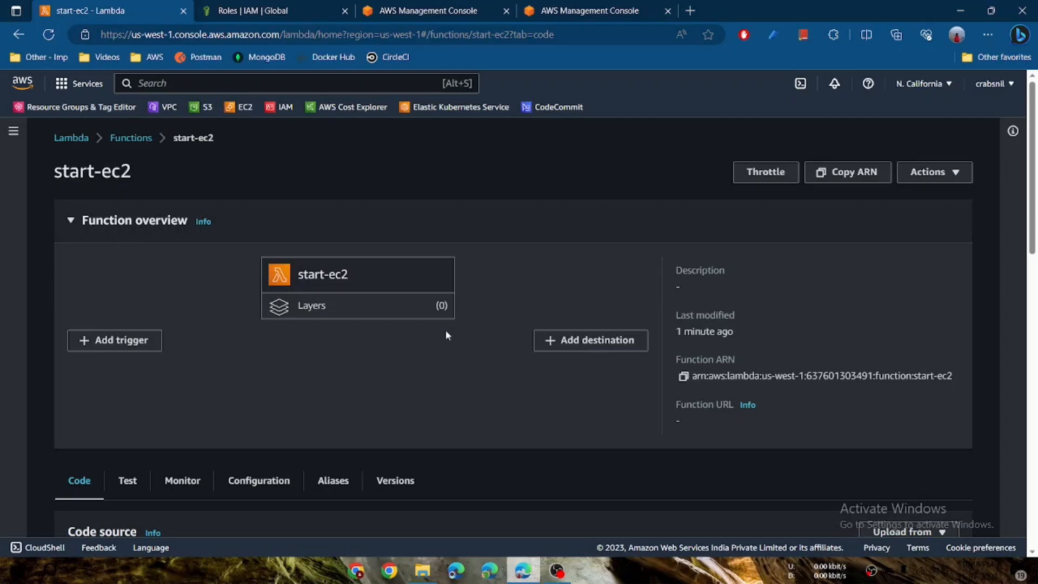
Step: Add an import of boto3 below the json import in start-ec2's lambda_function code
scroll(446, 331, down, 3)
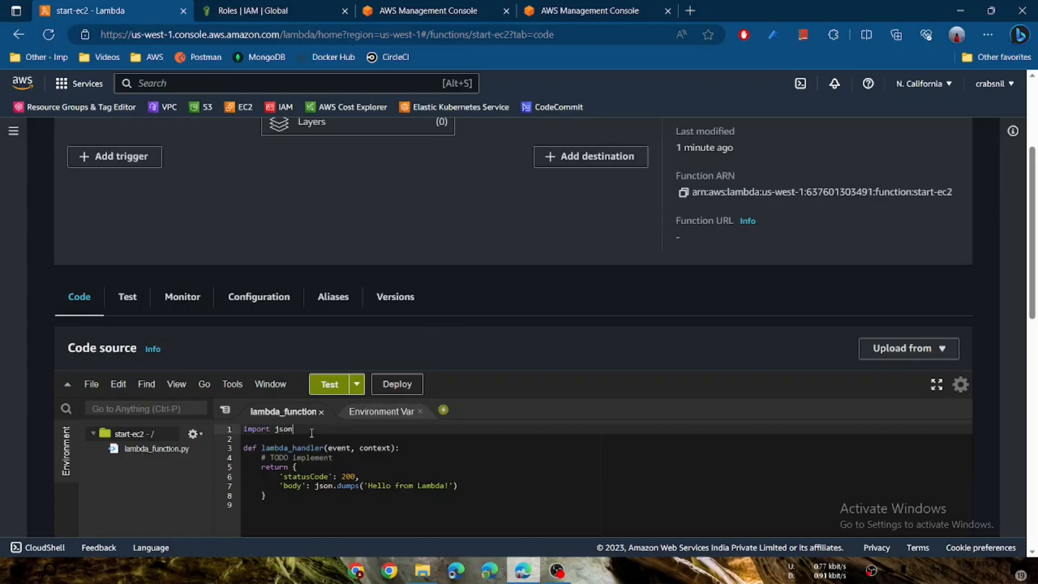
key(Return)
text(imor)
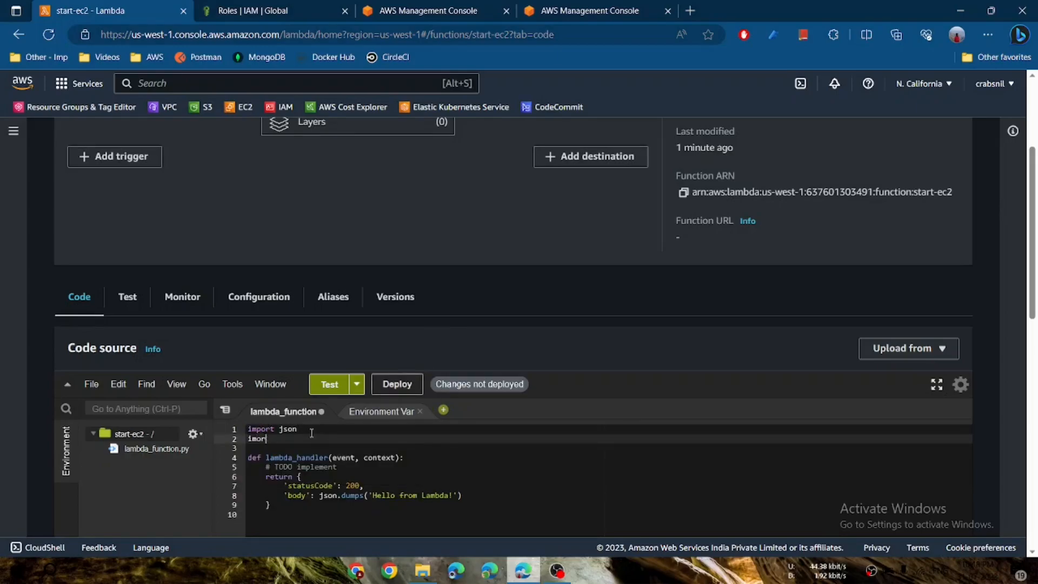
text(port boto3)
key(Return)
key(Return)
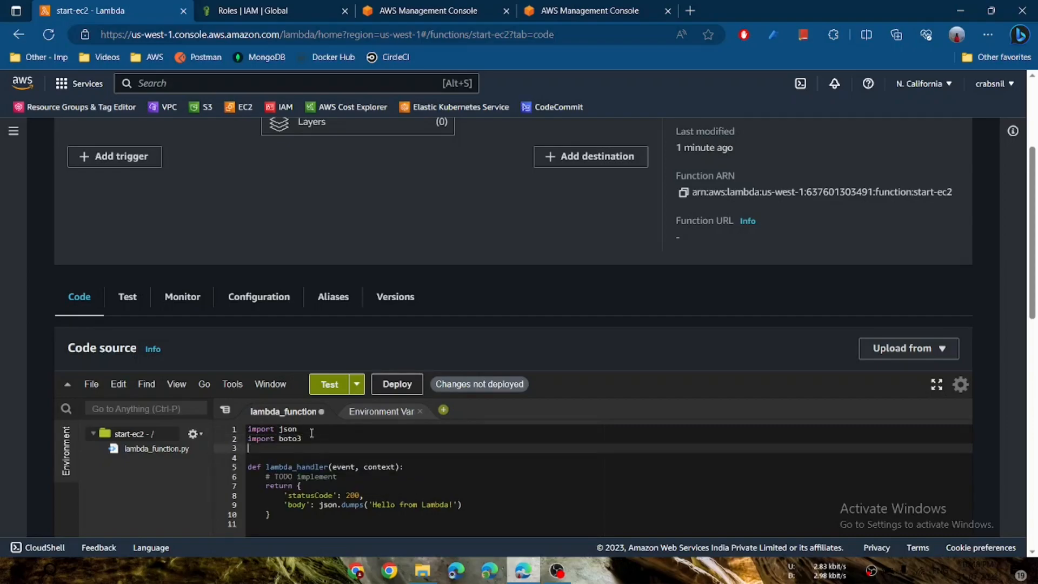
Step: Define client above the handler as a boto3 client for 'ec2' with region_name set to 'us-west-1'
text(client = boto3.cli)
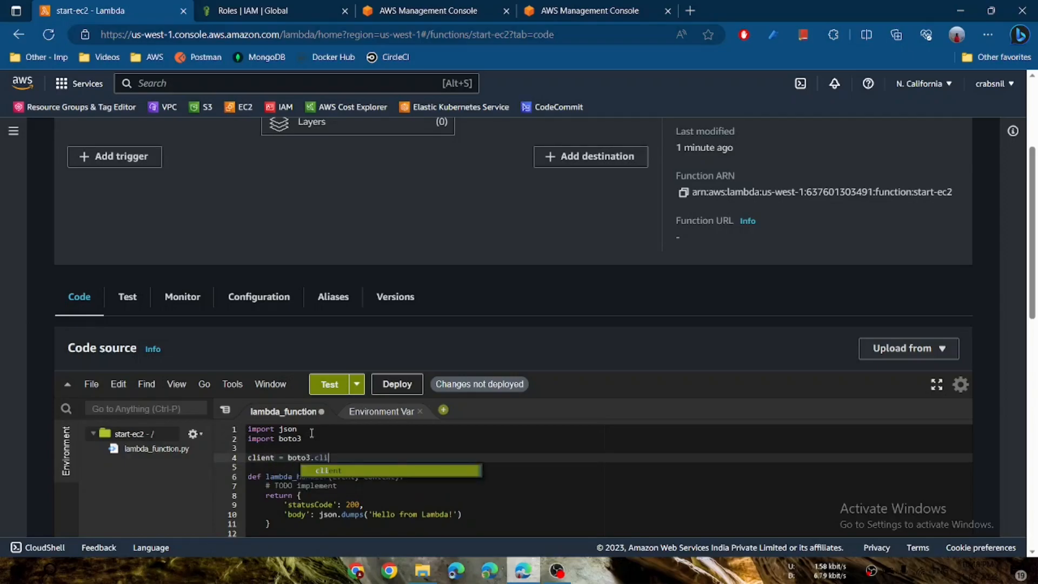
key(Return)
text(('ec2',region_name=)
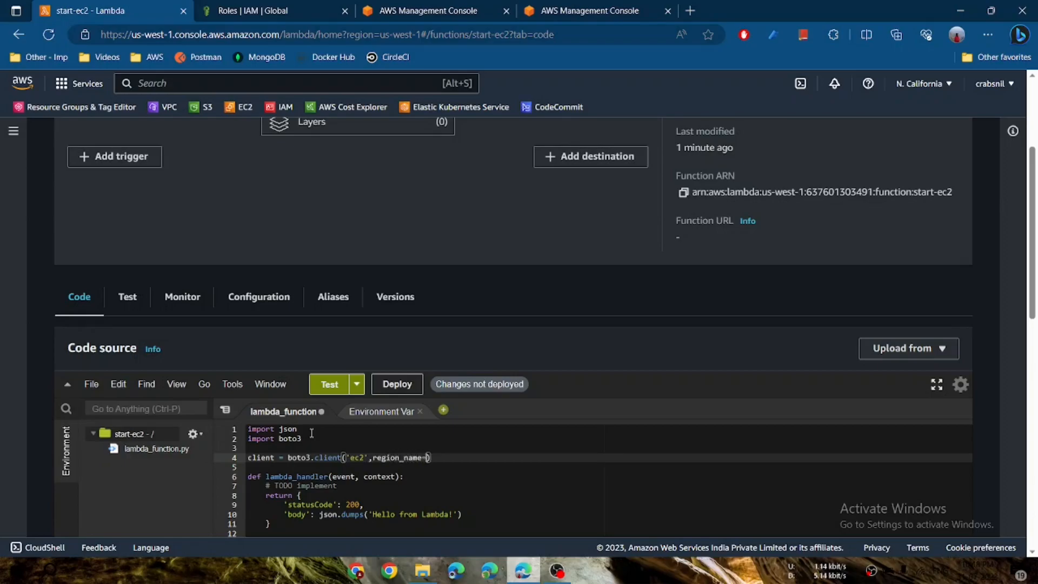
text('us-west-1)
Step: Search the web for "boto3 client" in a new browser tab and open the Boto3 reference documentation
click(690, 11)
text(boto3 client)
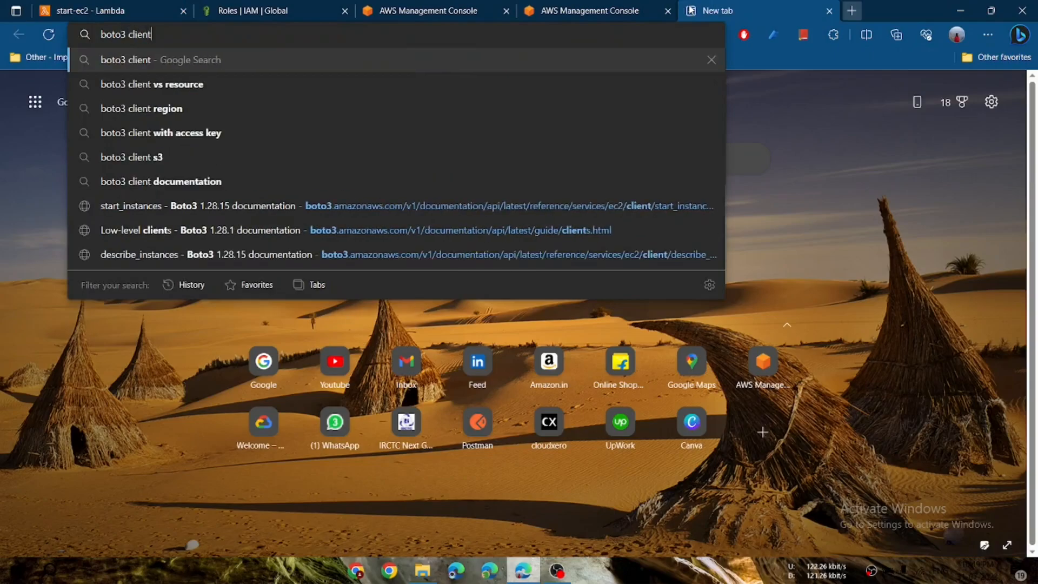
key(Return)
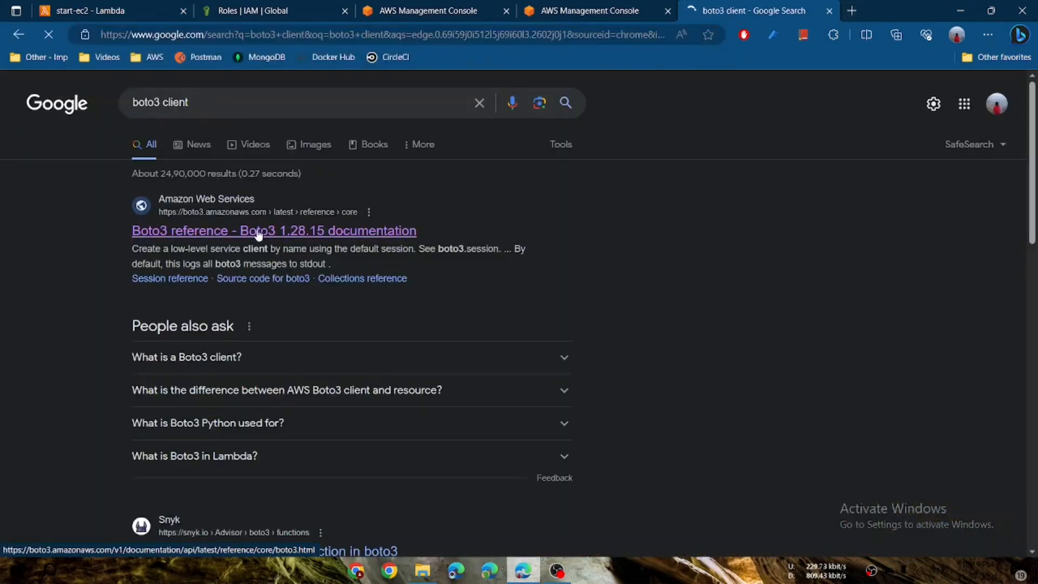
click(286, 232)
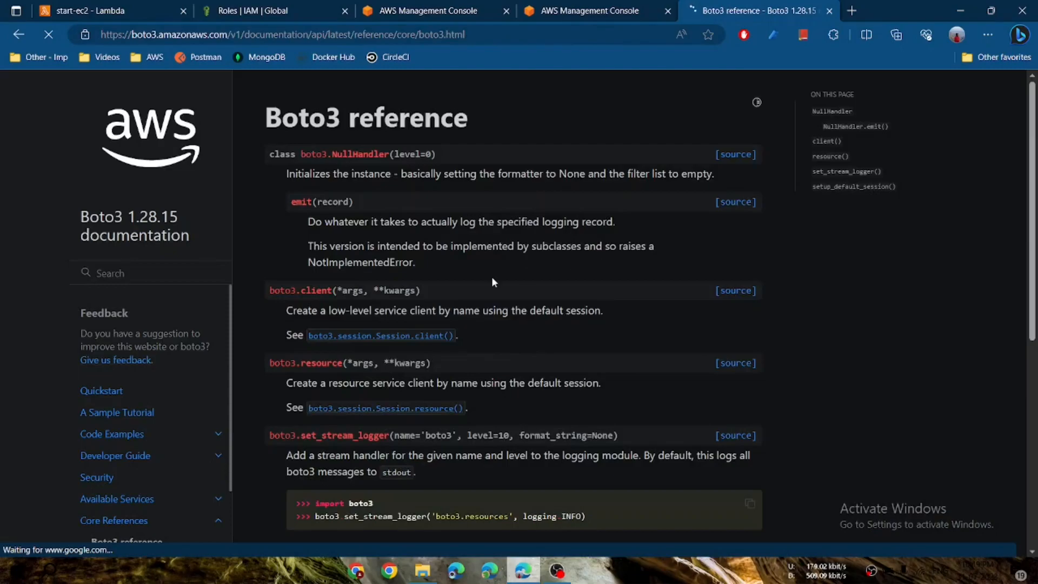
Step: Examine the Boto3 reference page, including a page search, for how a client's region is specified
scroll(524, 307, down, 1)
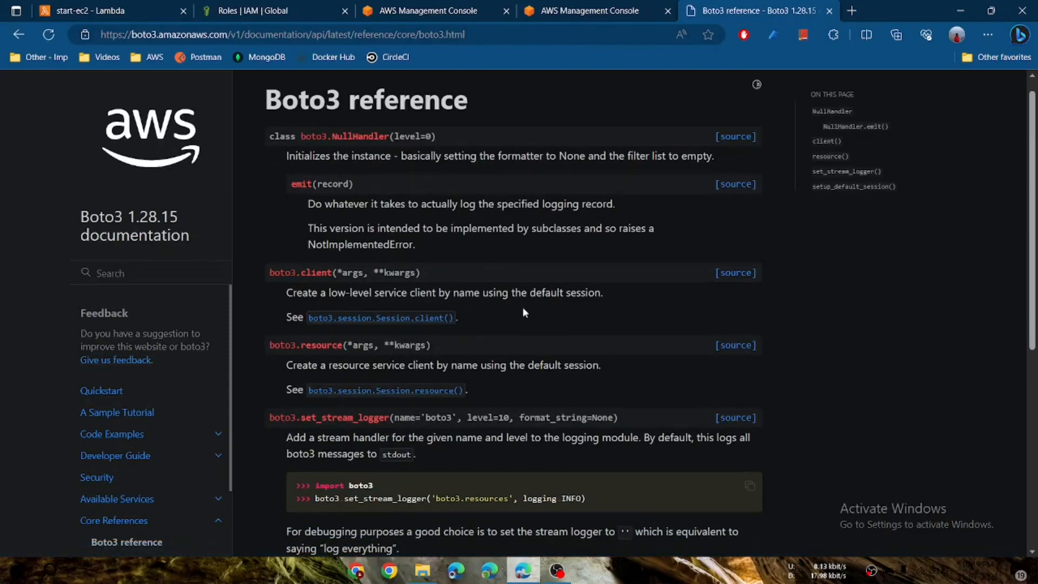
scroll(511, 473, down, 3)
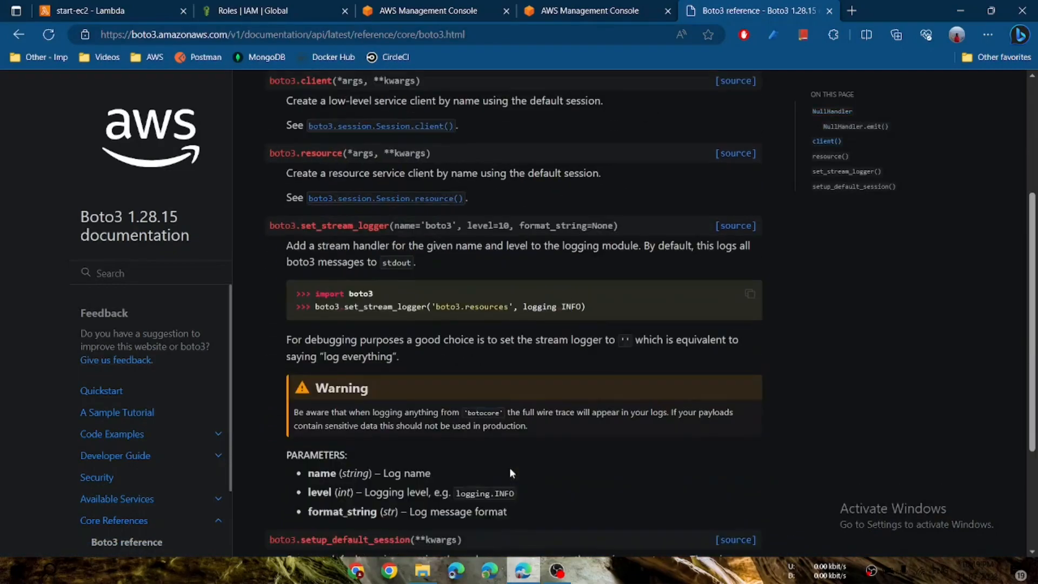
key(ctrl+f)
text(regio)
key(BackSpace)
key(BackSpace)
key(BackSpace)
key(BackSpace)
key(BackSpace)
key(BackSpace)
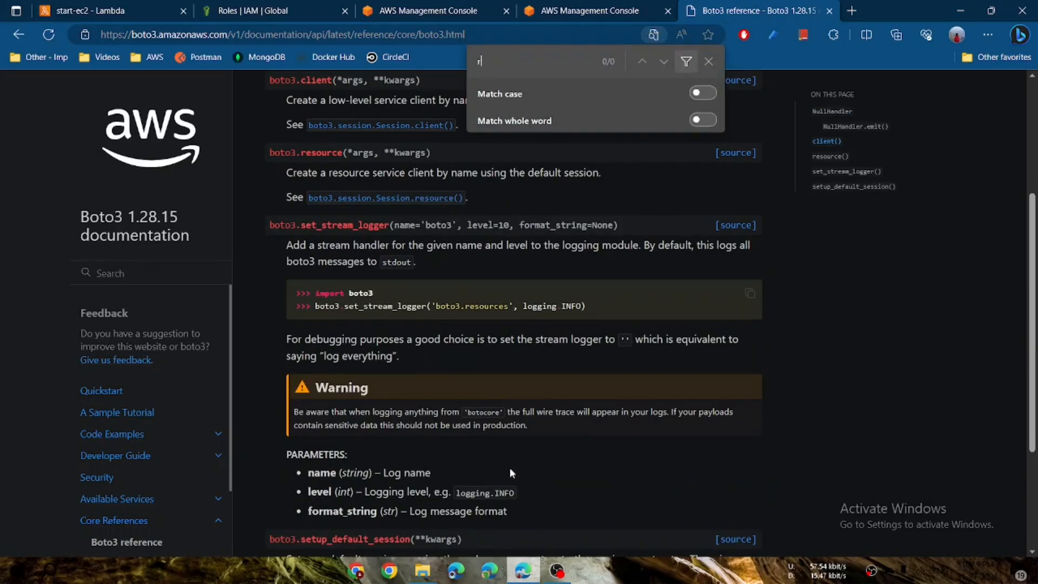
click(707, 61)
scroll(582, 286, up, 4)
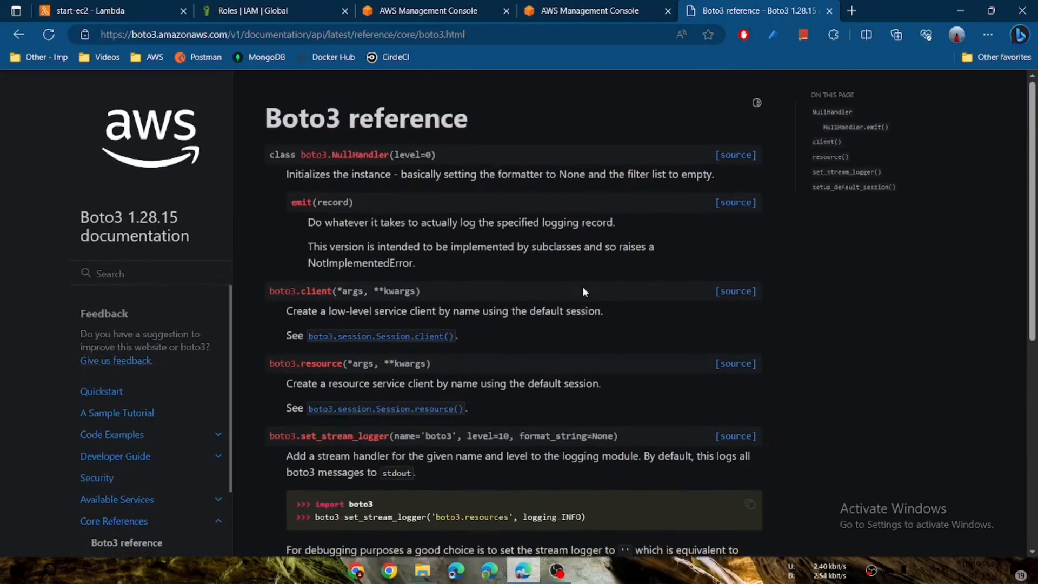
scroll(583, 292, down, 3)
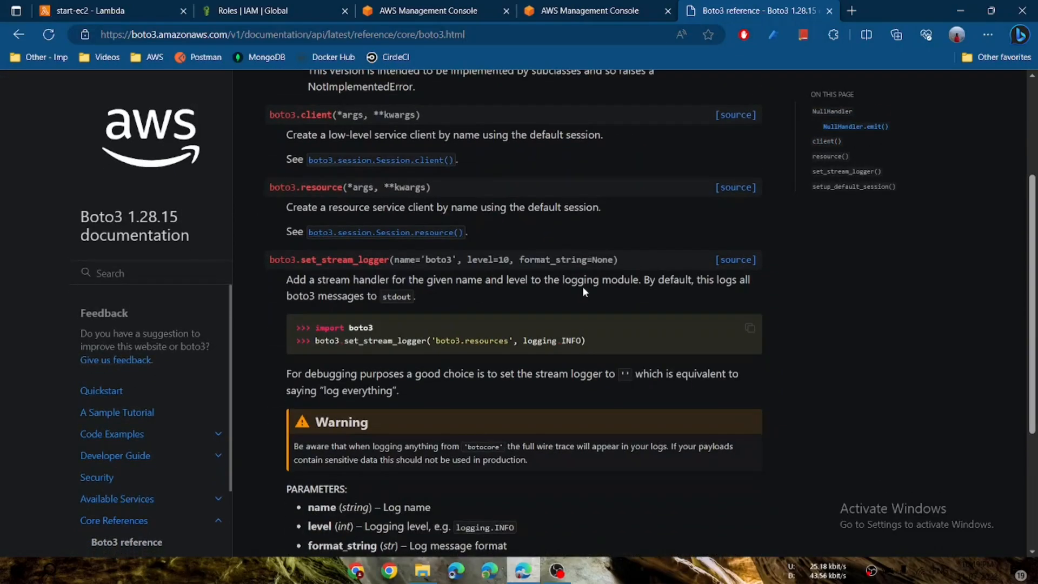
Step: Open the source of boto3.client, go to the Quickstart guide and read its Configuration and Using Boto3 sections
click(734, 114)
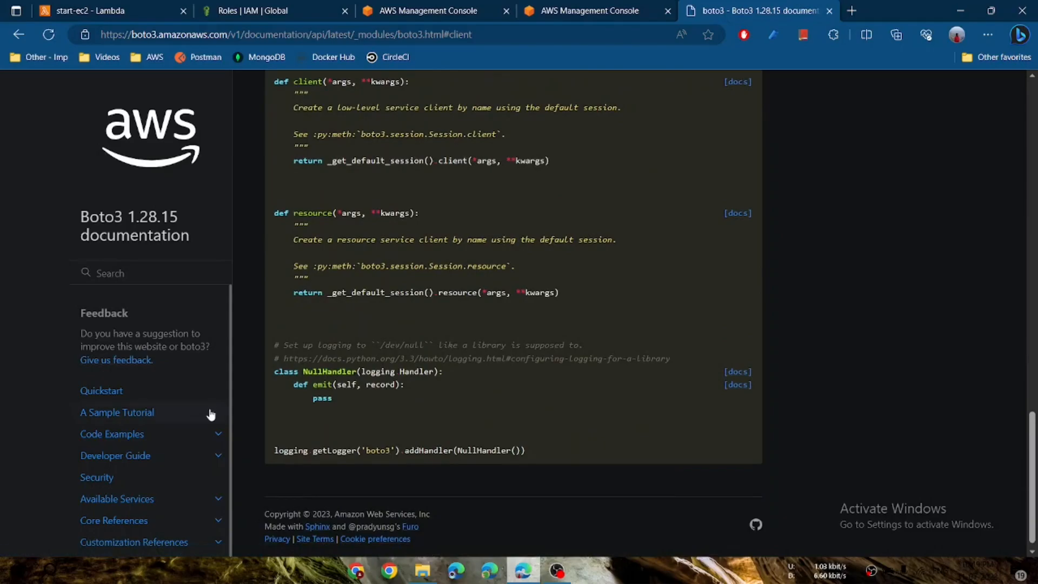
scroll(209, 416, down, 1)
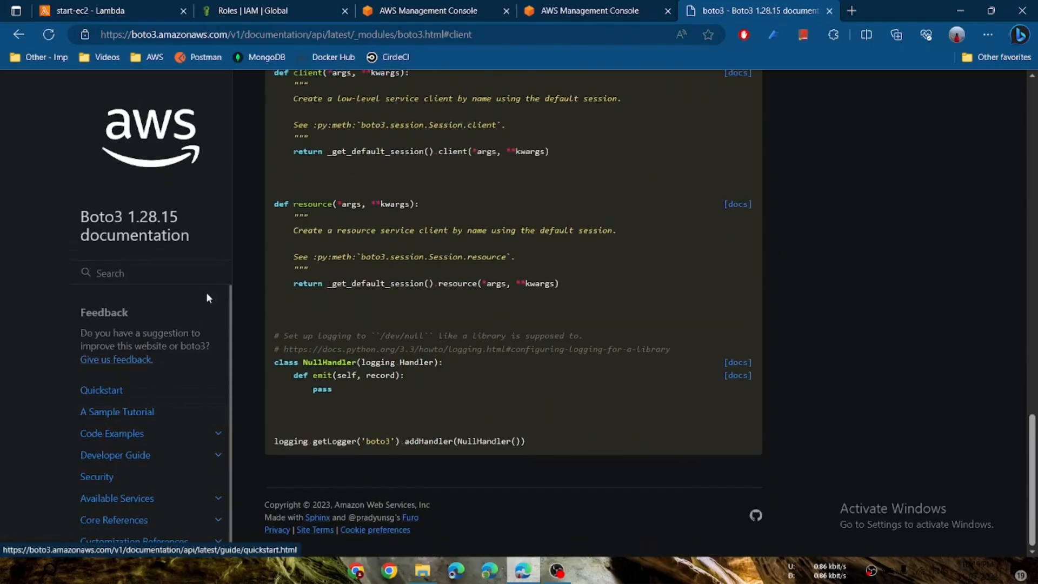
click(152, 395)
scroll(580, 397, down, 15)
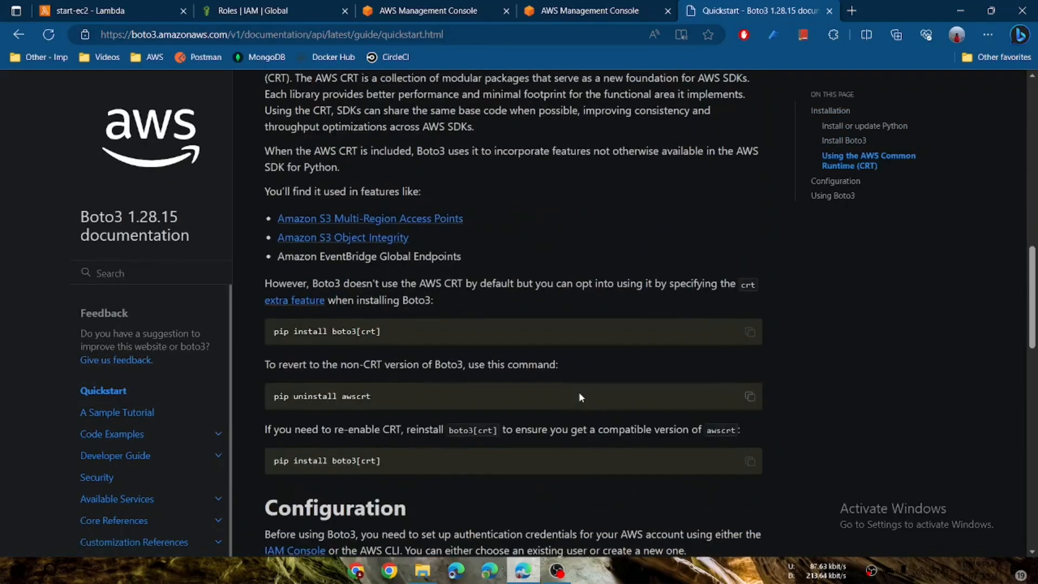
scroll(580, 397, down, 15)
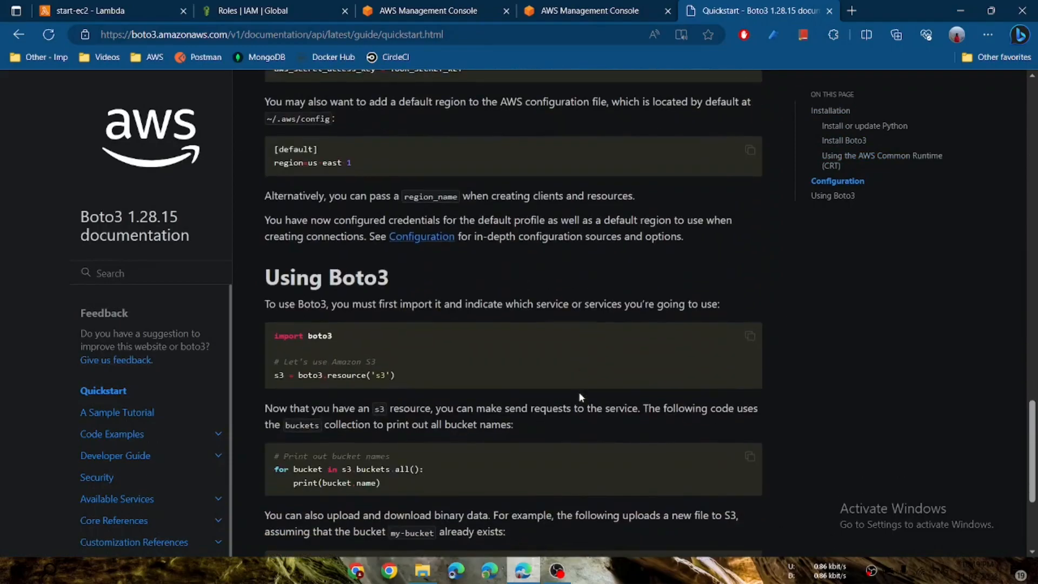
scroll(579, 396, down, 4)
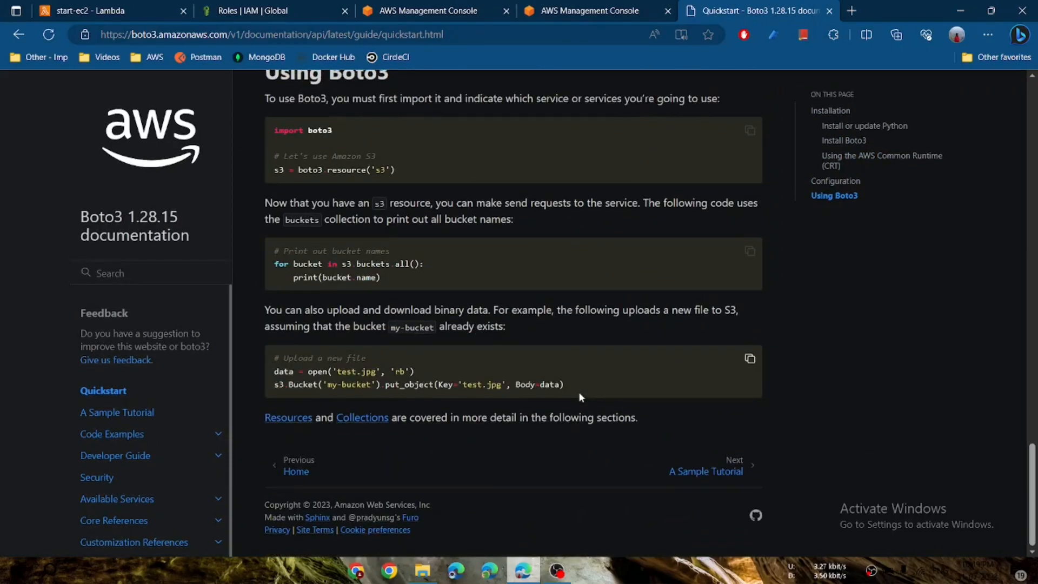
scroll(578, 397, up, 2)
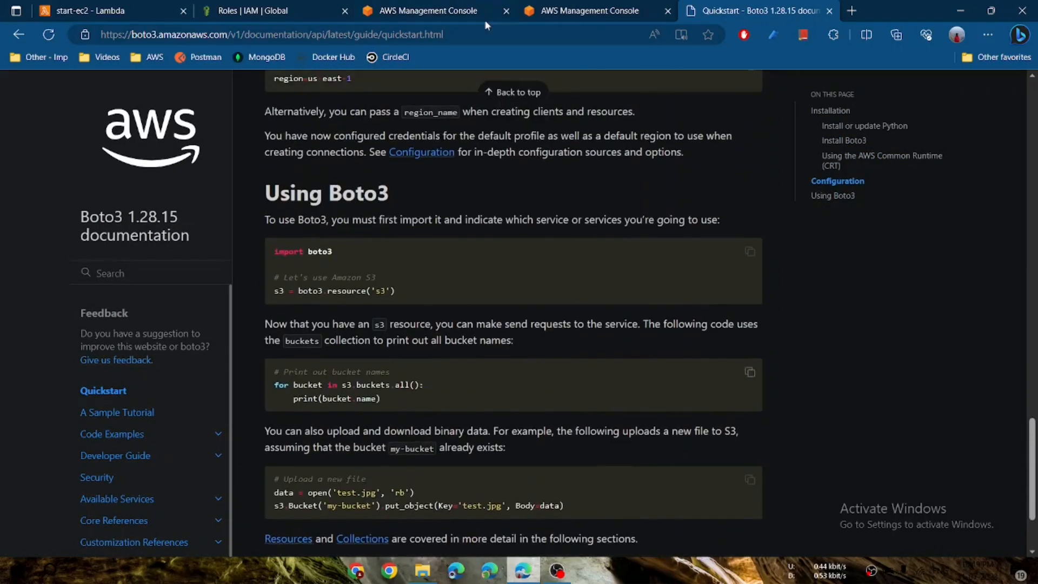
Step: Close the Boto3 documentation tab and return to the start-ec2 function's code
click(556, 10)
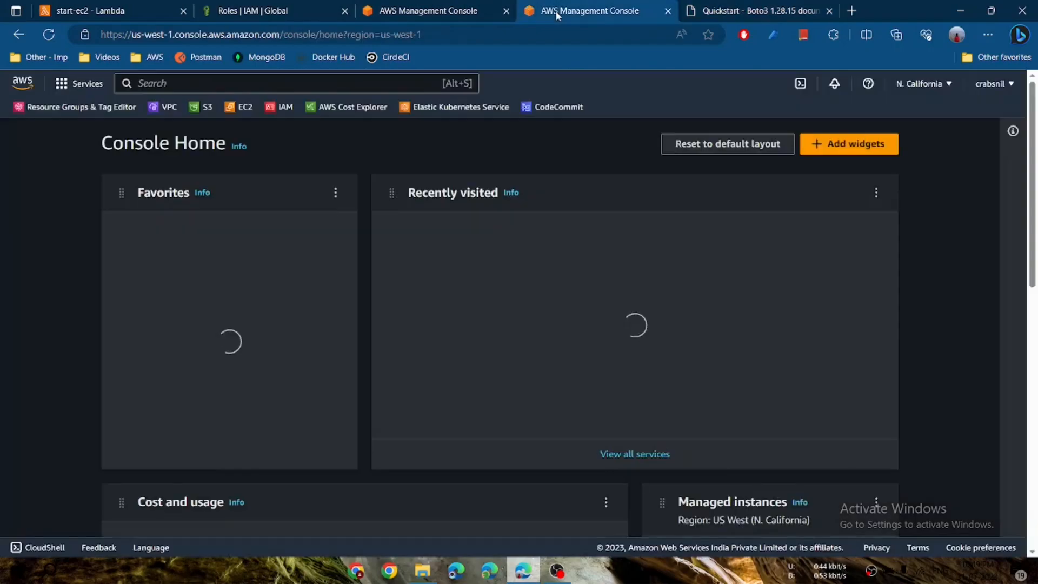
click(829, 11)
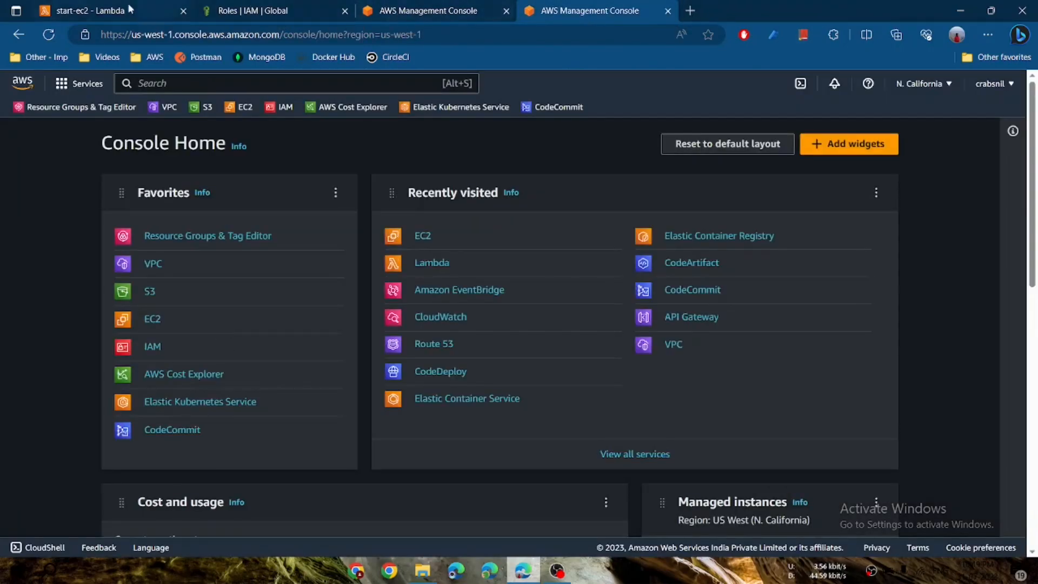
click(130, 8)
scroll(420, 406, down, 2)
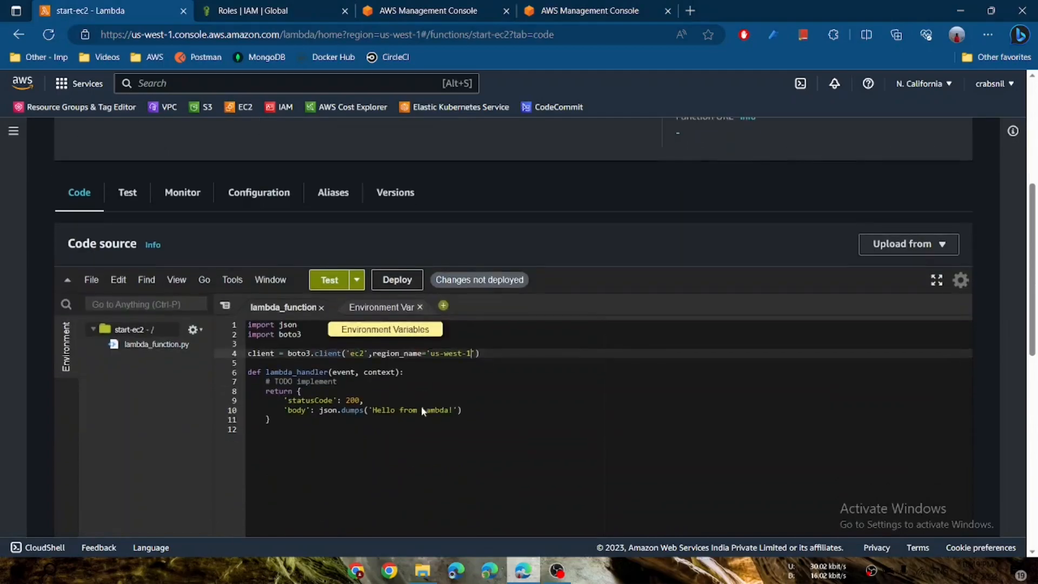
Step: Add print(client) as the first statement in lambda_handler and deploy the start-ec2 function
click(494, 362)
click(419, 373)
key(Return)
key(Return)
text(pr)
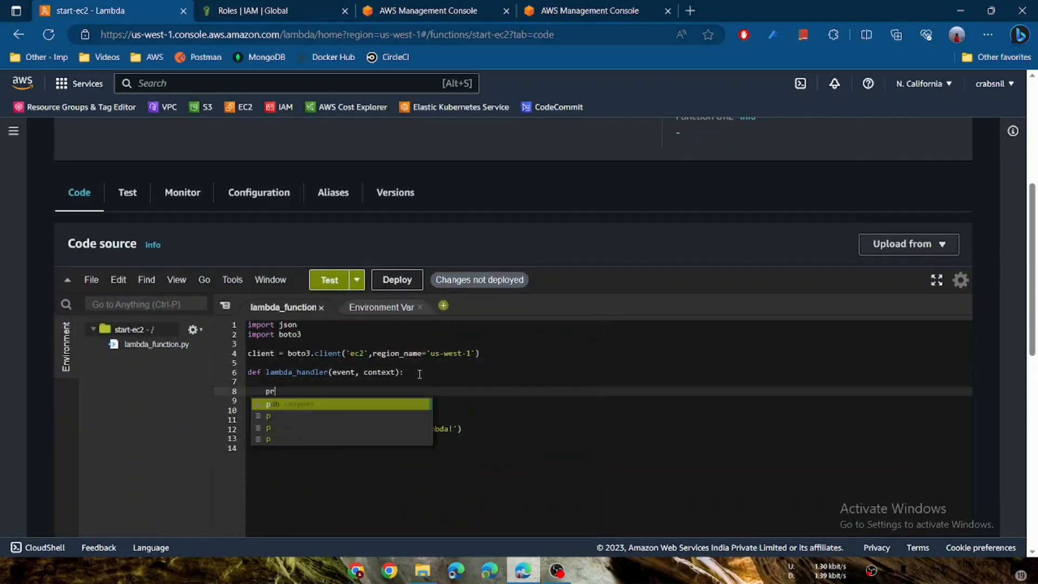
text(int(client)
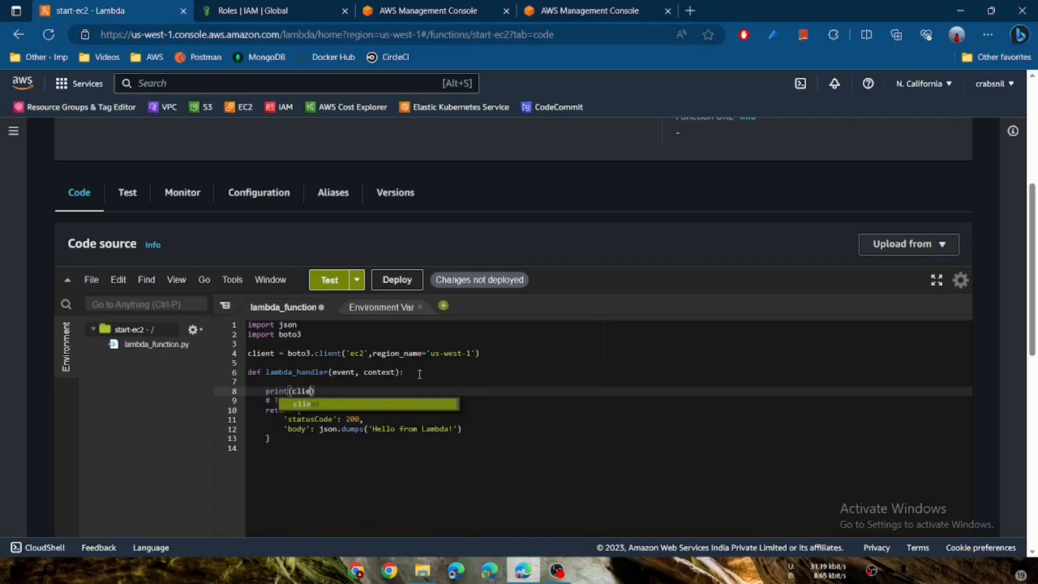
click(386, 285)
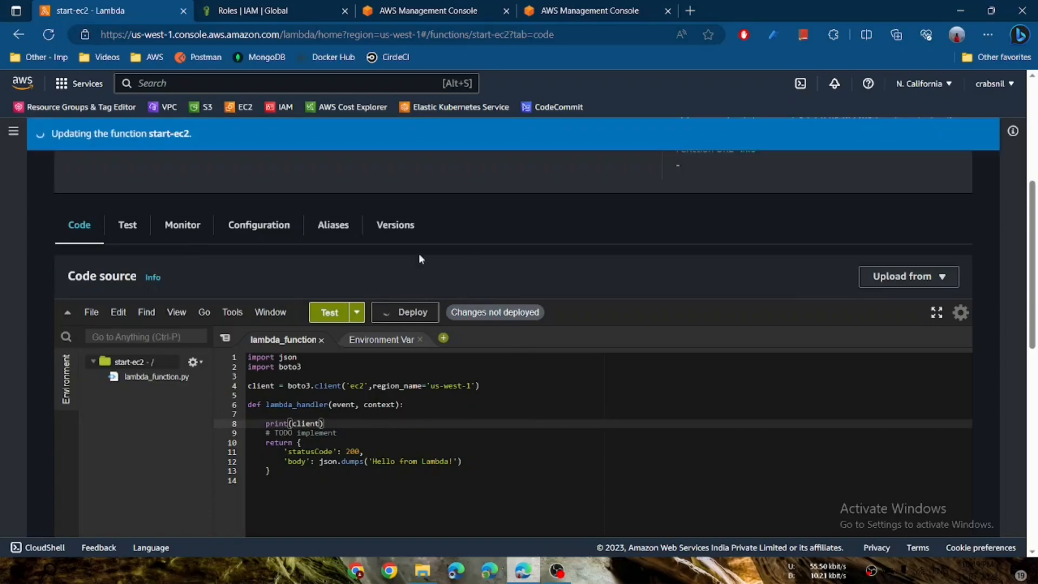
Step: Create and save a private test event named test for start-ec2, using the hello-world template
scroll(418, 376, down, 1)
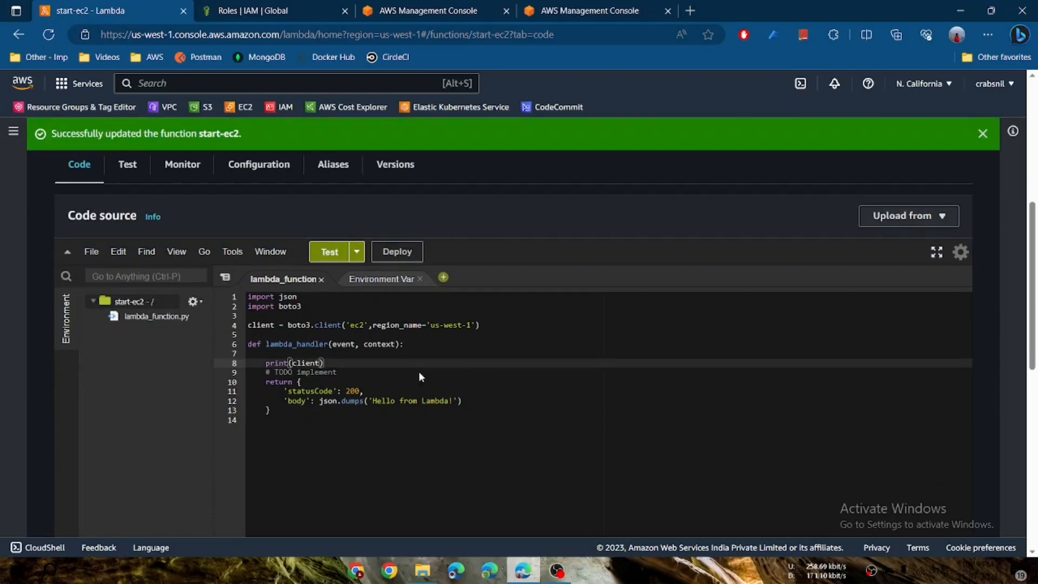
click(331, 253)
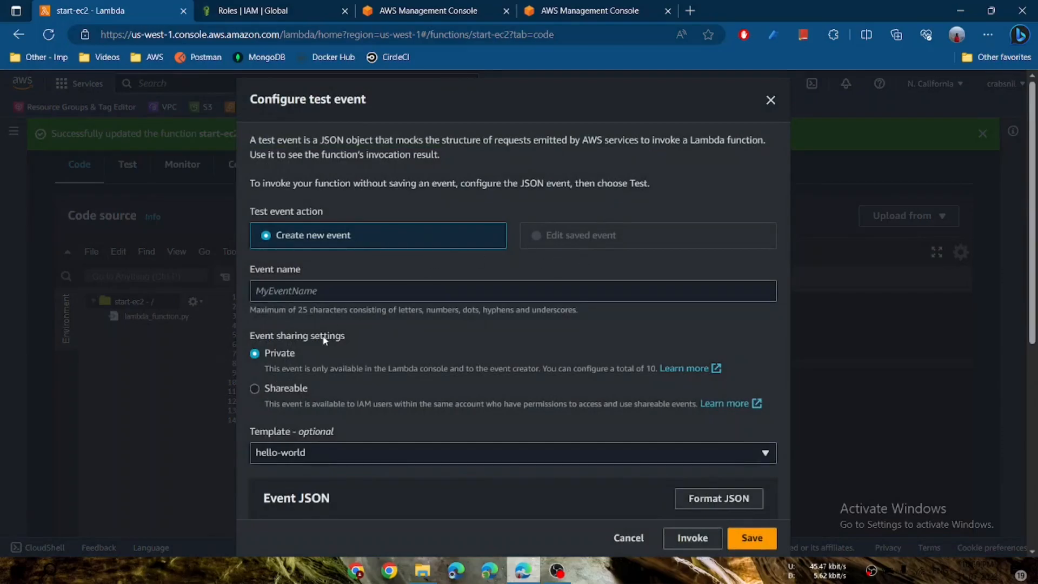
click(274, 293)
text(test)
scroll(485, 349, down, 5)
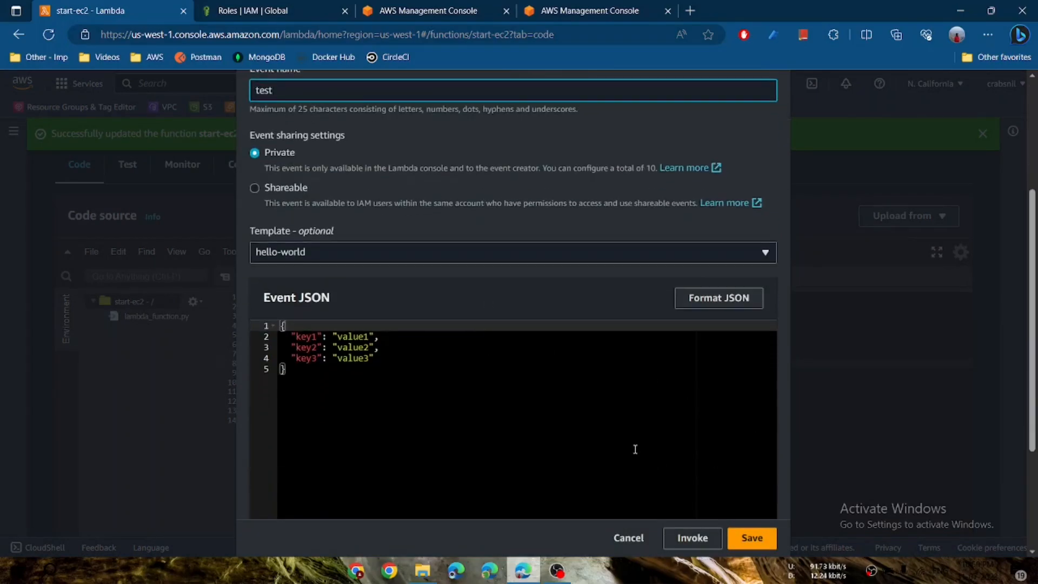
click(751, 538)
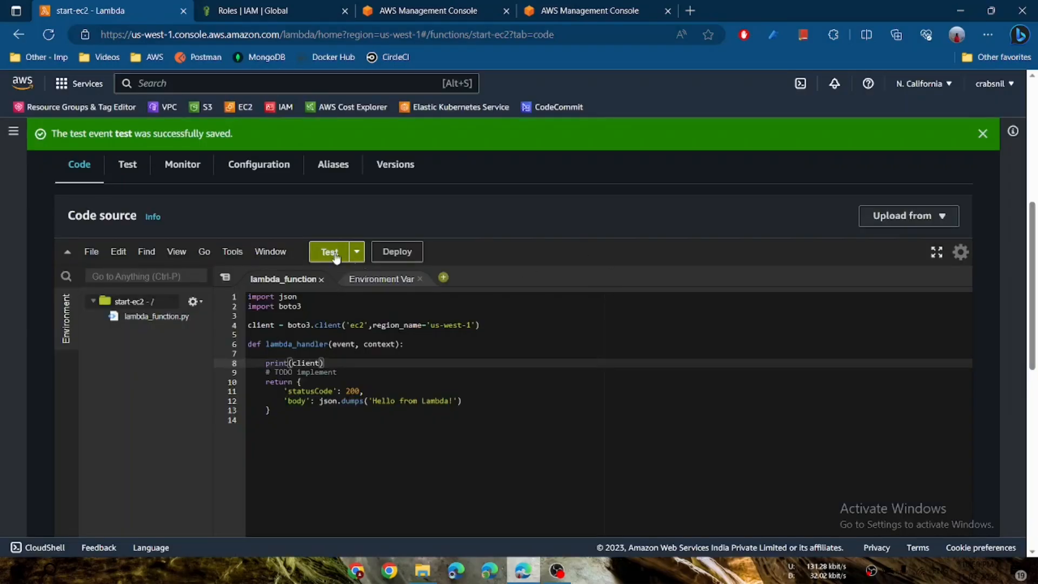
Step: Run the test event and rearrange the editor so lambda_function and Execution results share one pane beside Environment Variables
click(331, 252)
drag(490, 284, 742, 345)
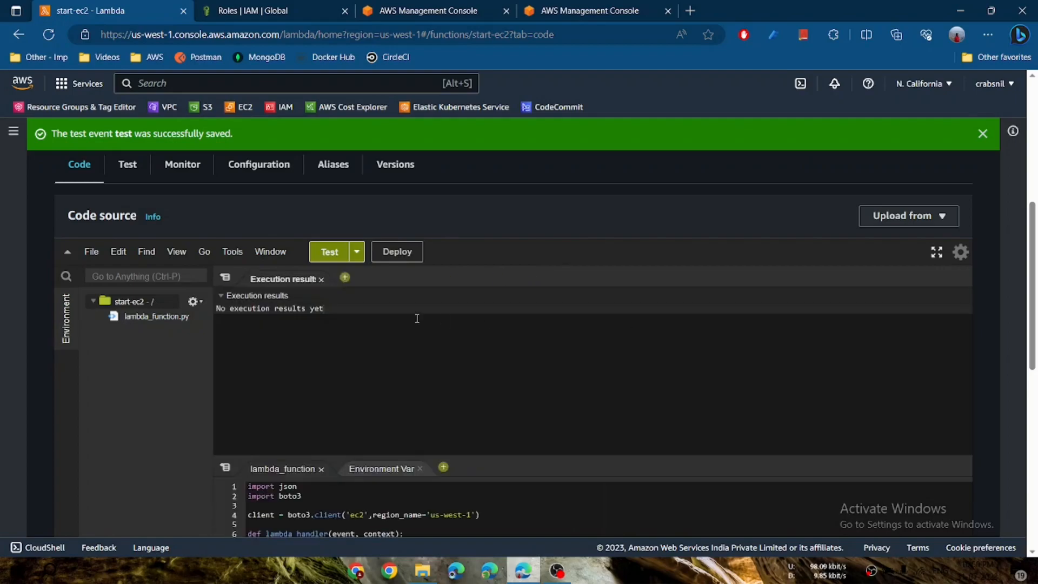
drag(381, 468, 621, 351)
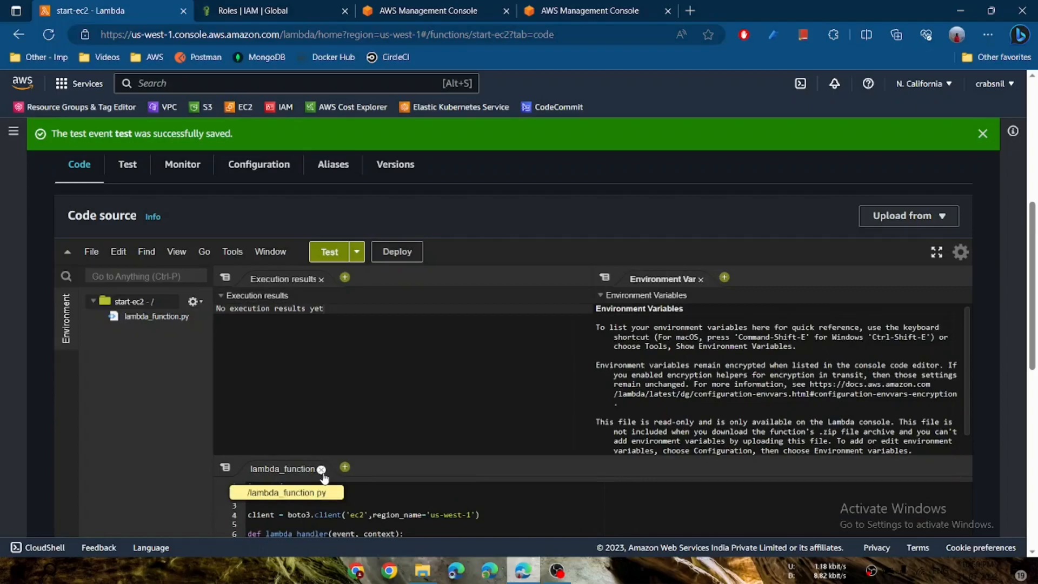
drag(297, 471, 281, 302)
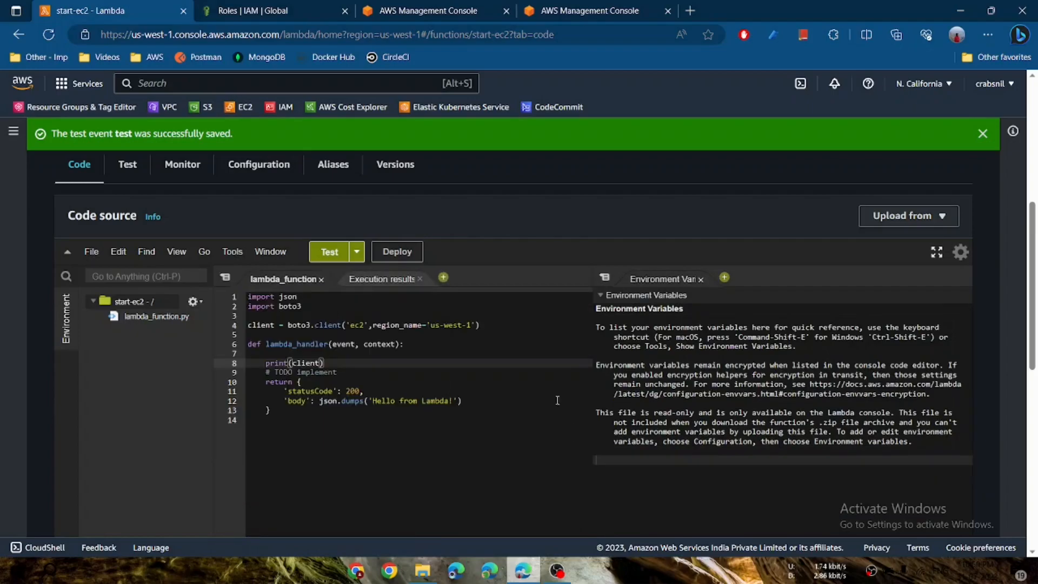
Step: Run the test event again, move Execution results into the Environment Variables pane, and place the cursor after print(client)
scroll(701, 415, up, 2)
scroll(709, 414, down, 2)
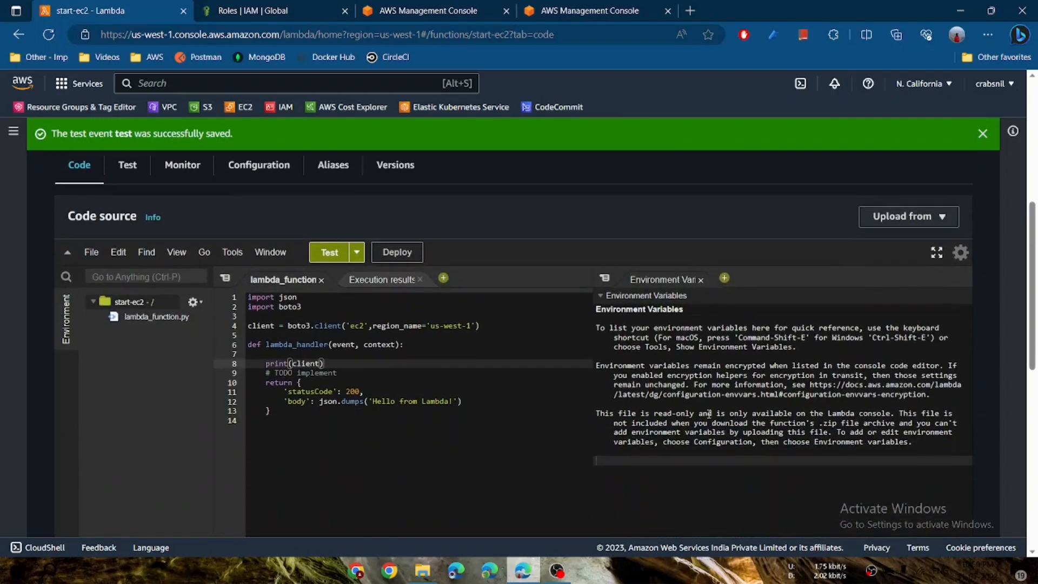
click(329, 253)
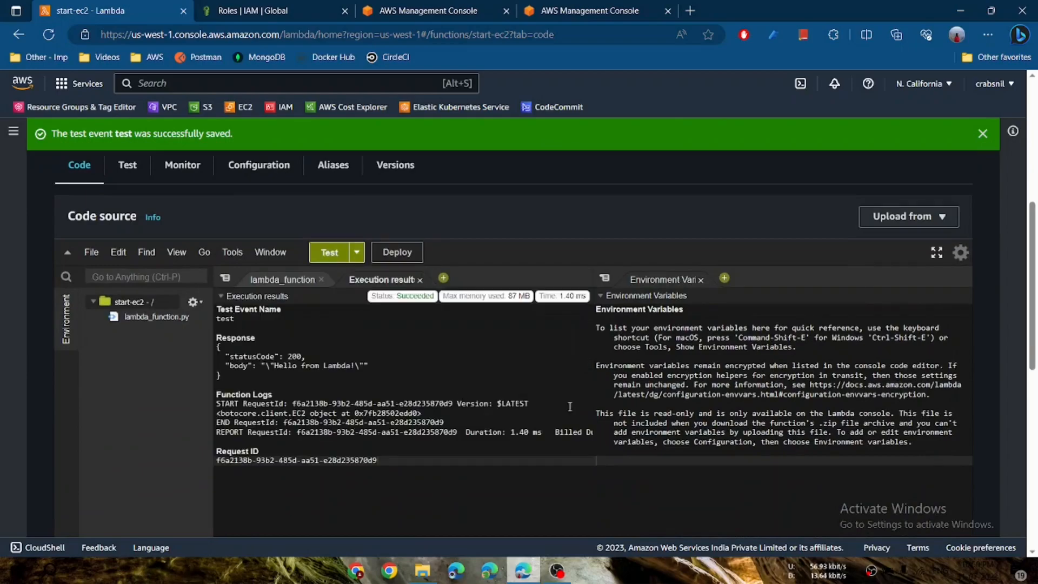
drag(374, 285, 692, 279)
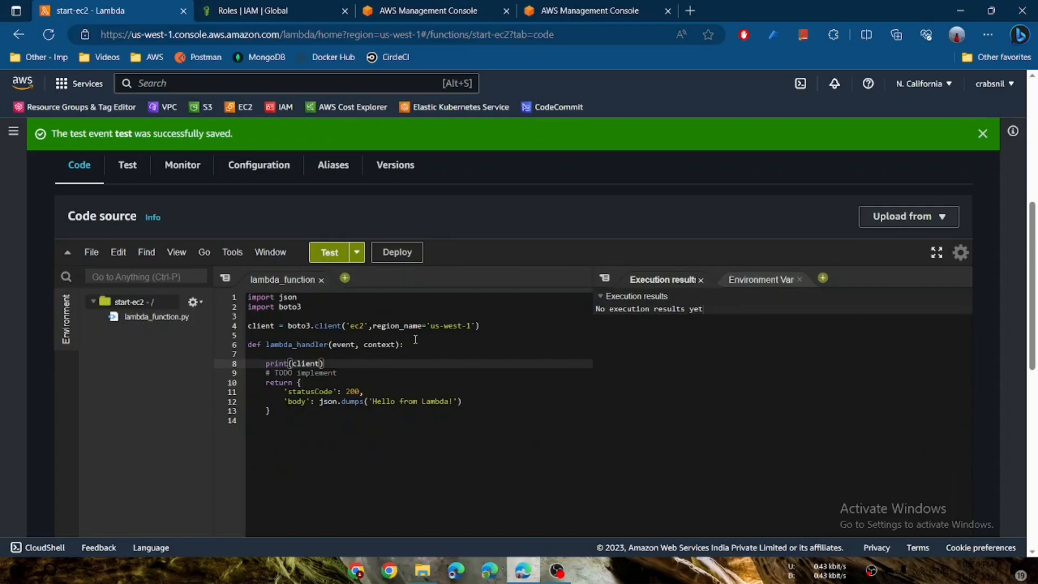
click(370, 357)
click(363, 362)
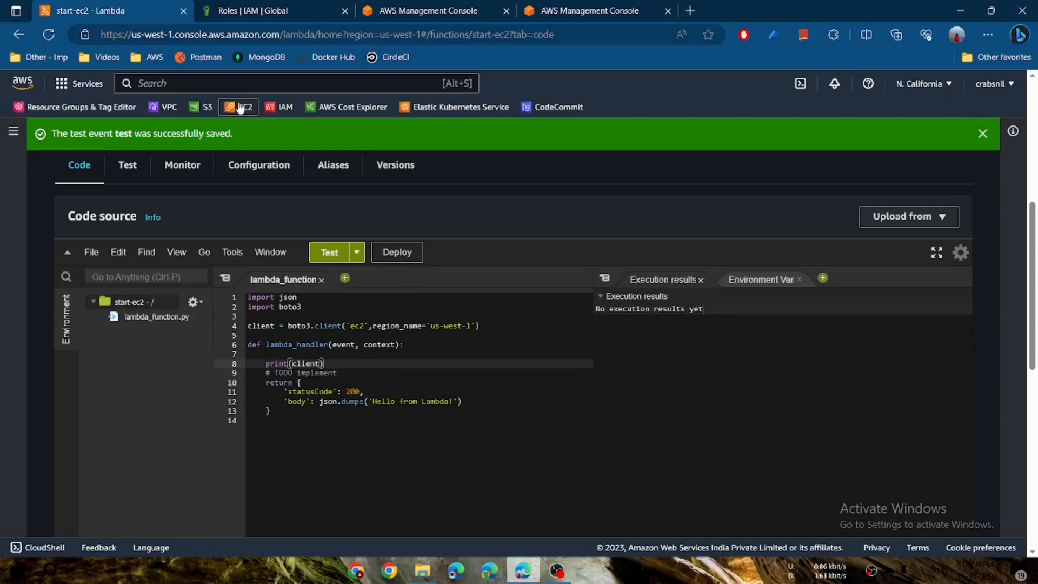
Step: Go from the IAM Roles tab to the EC2 console and open its Instances list
click(264, 13)
click(22, 82)
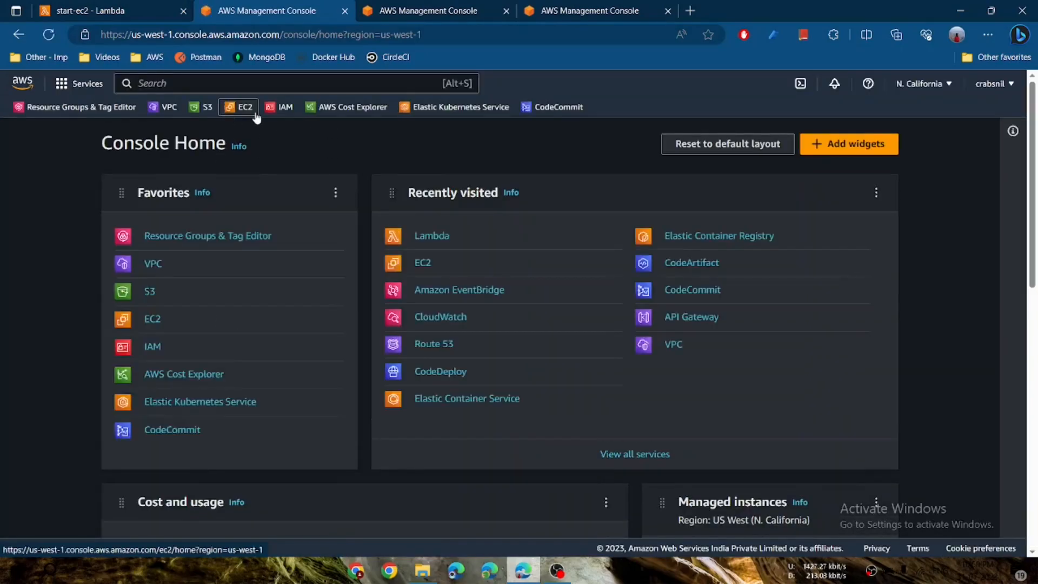
click(255, 116)
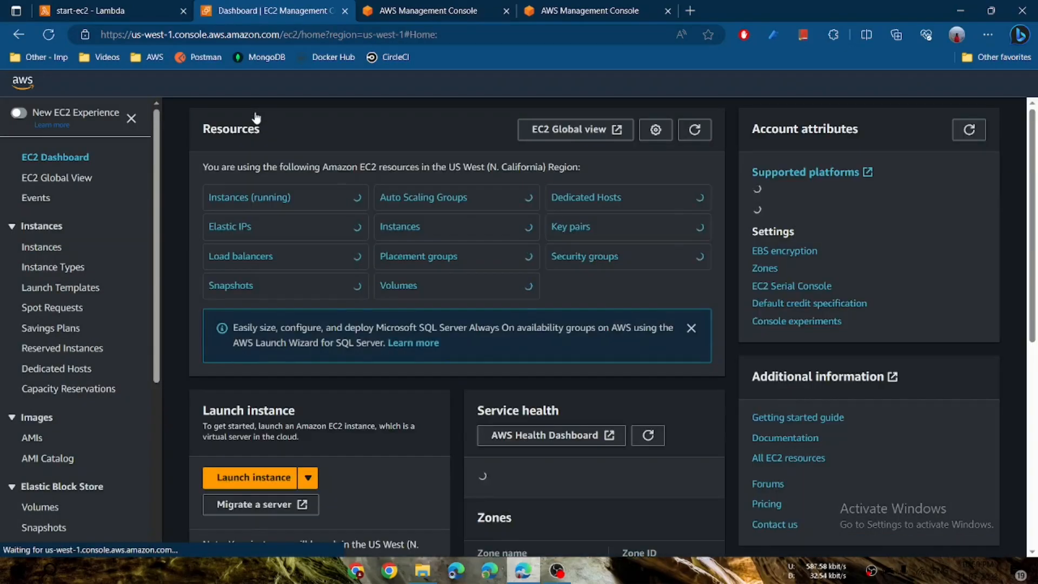
click(47, 249)
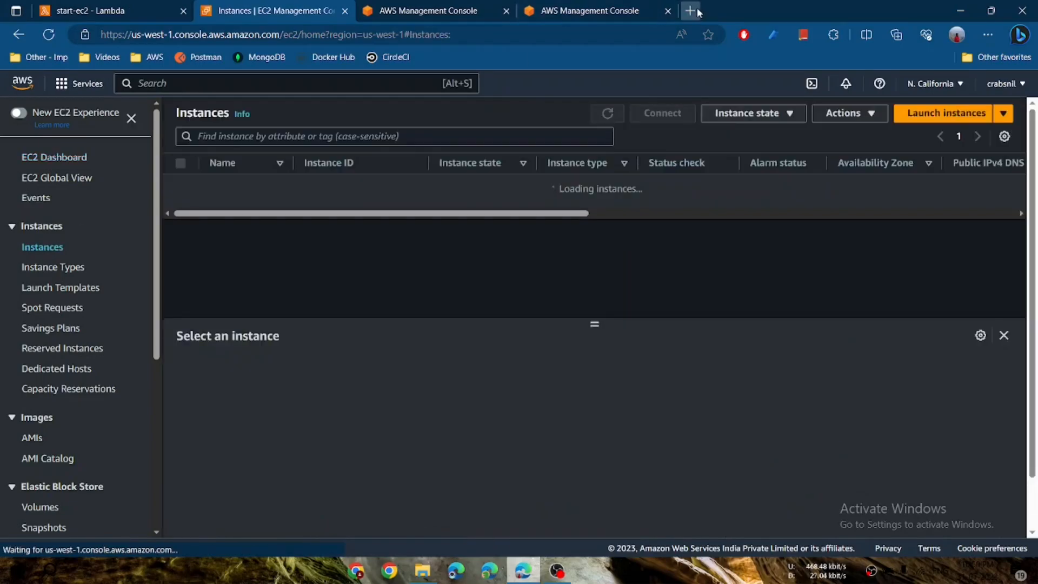
Step: Search the web for "boto3 ec2" in a new browser tab and open the Boto3 EC2 documentation
click(690, 11)
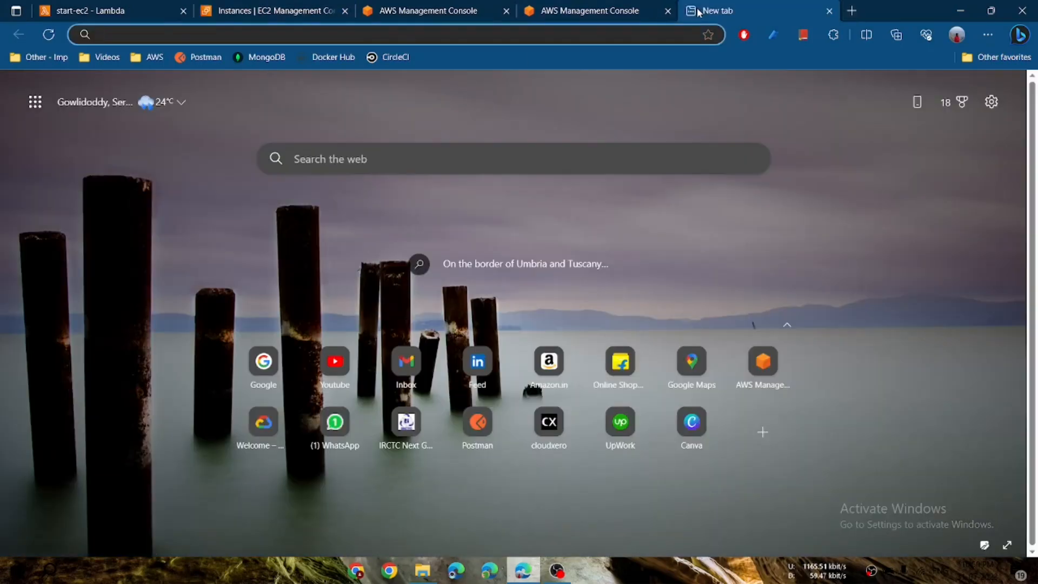
text(boto3 ec2)
key(Return)
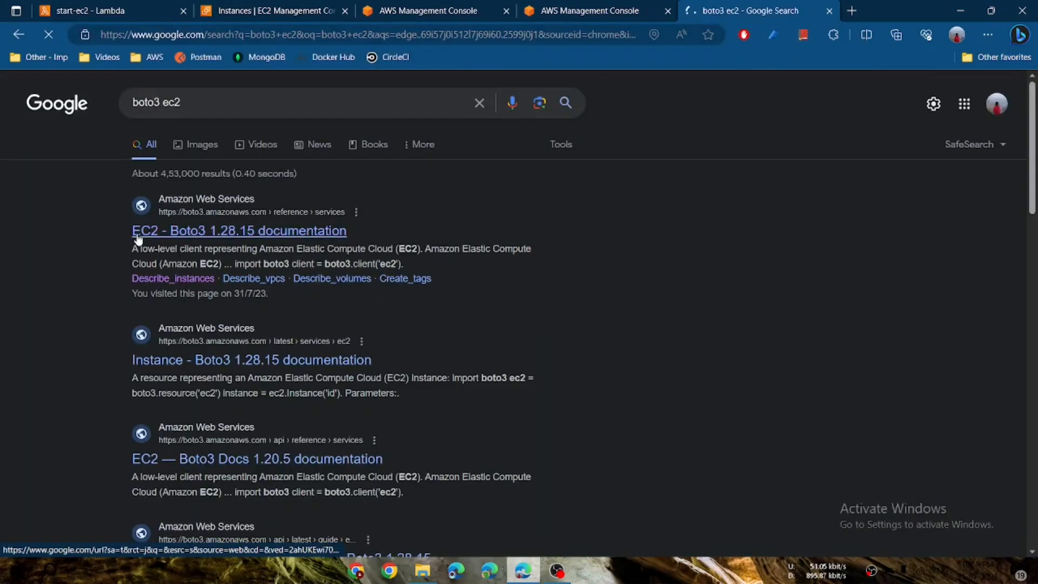
Step: Find EC2 in the documentation's Available Services list with a page search and open its entry
scroll(87, 419, down, 3)
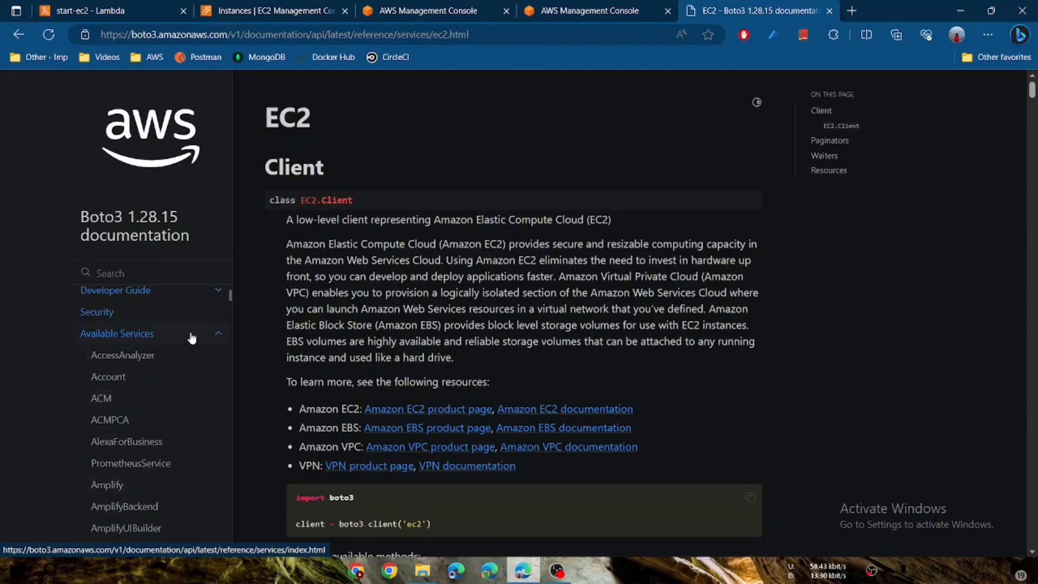
key(ctrl+f)
text(ed2)
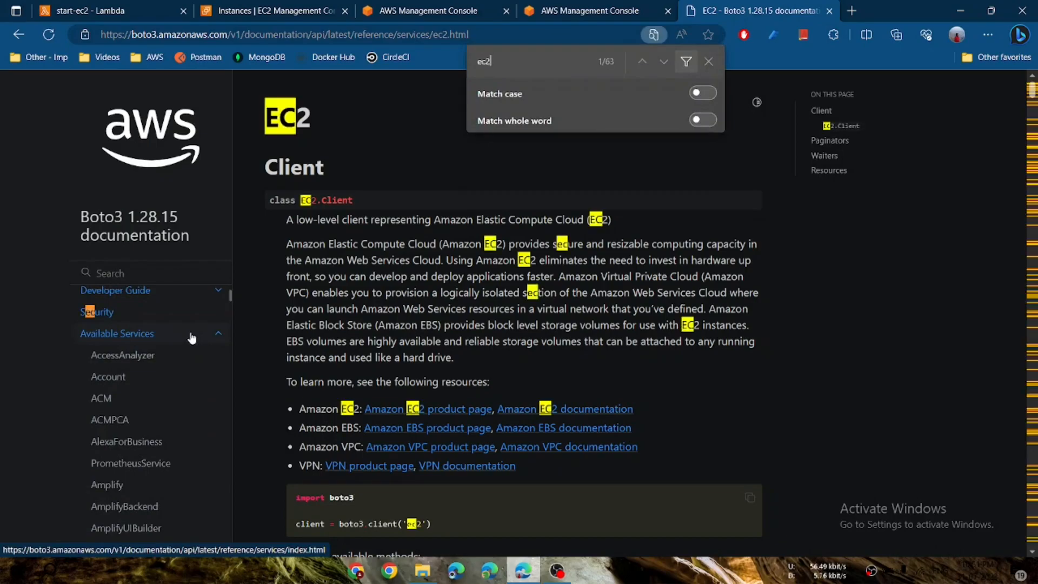
click(102, 422)
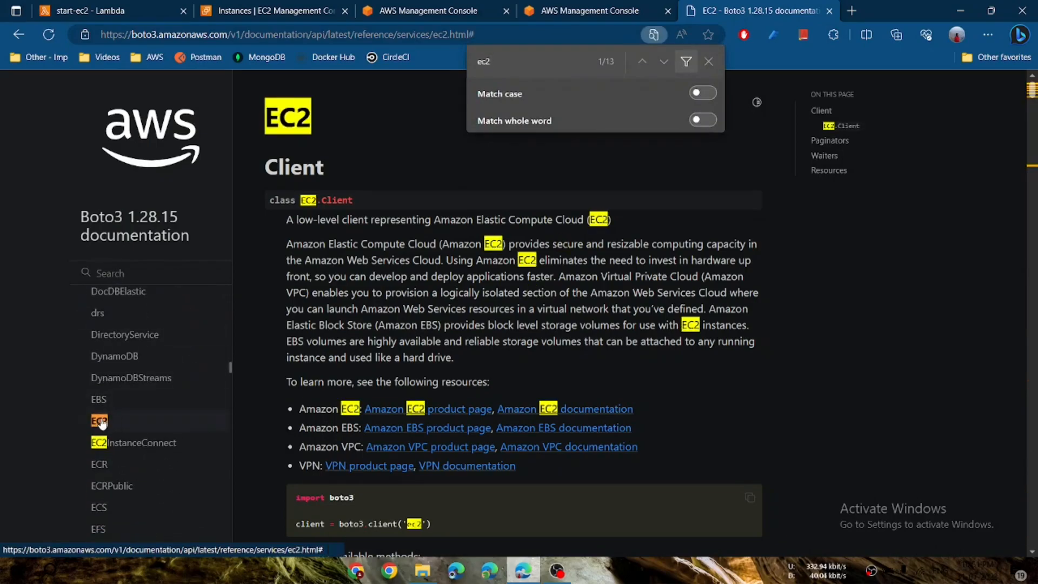
click(708, 59)
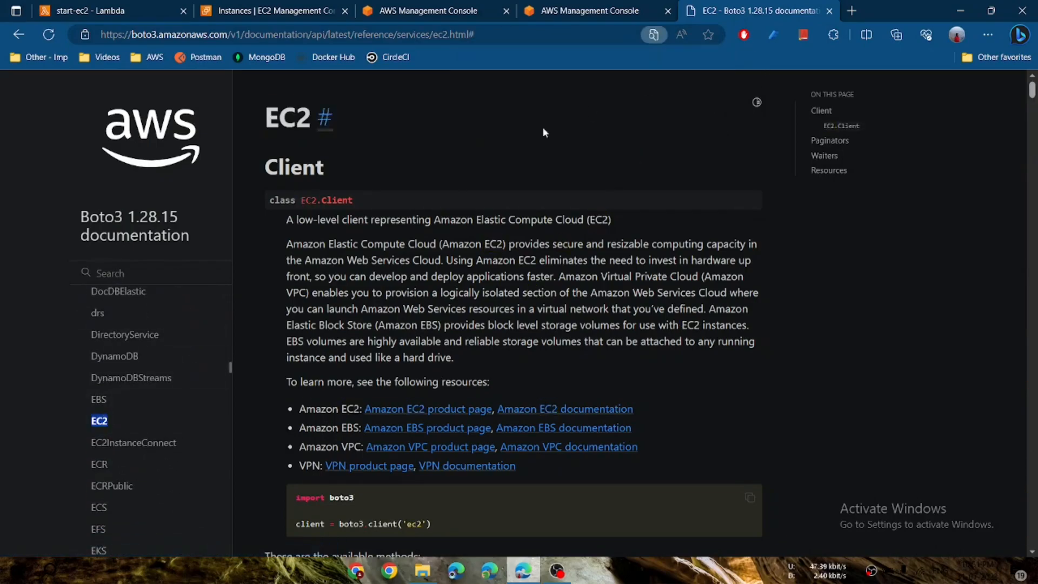
Step: Search the EC2 client methods for "start", open start_instances, and select the method name in its Request Syntax
key(ctrl+f)
text(start)
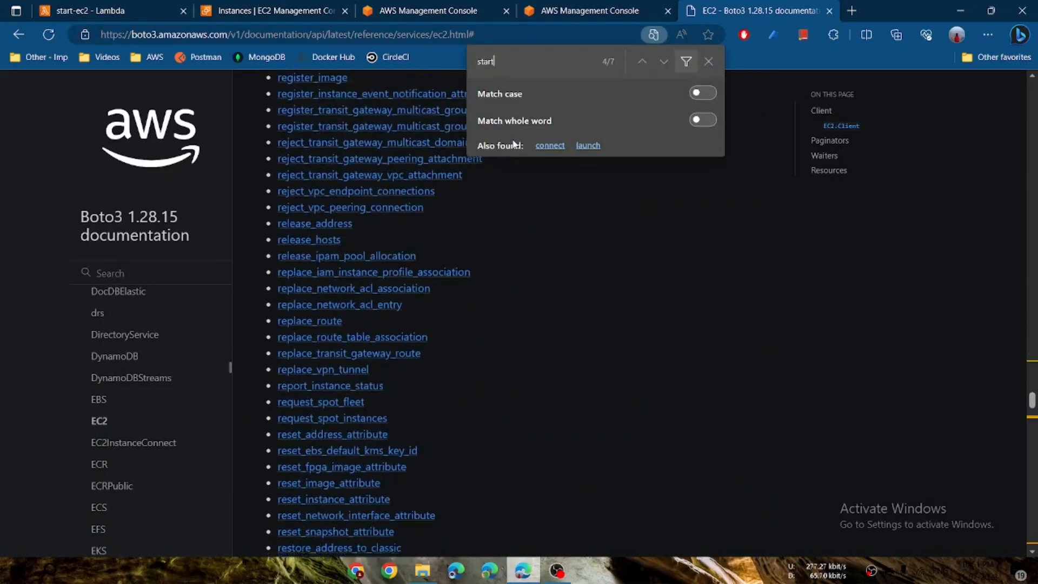
key(Return)
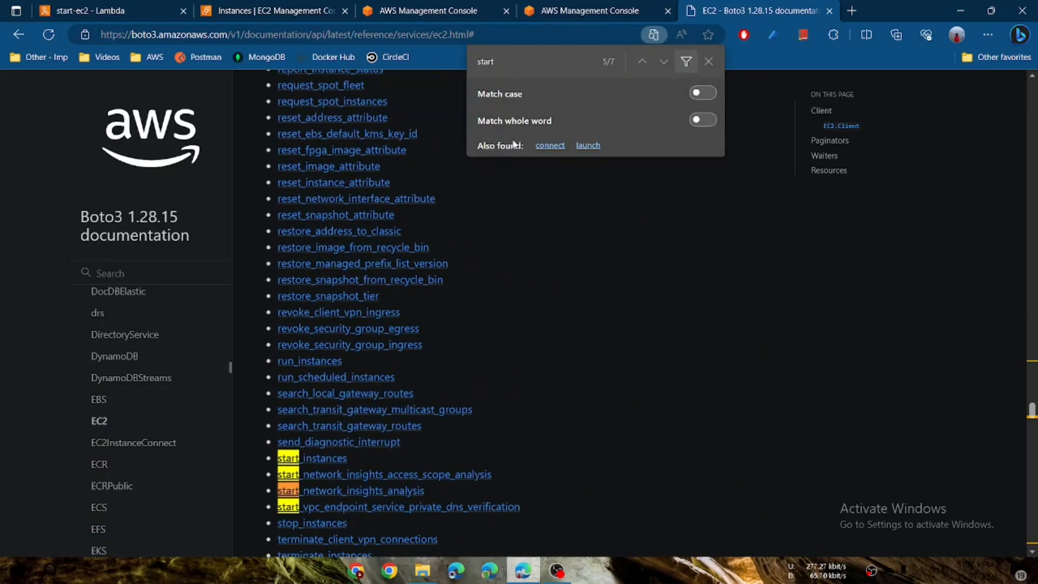
click(324, 460)
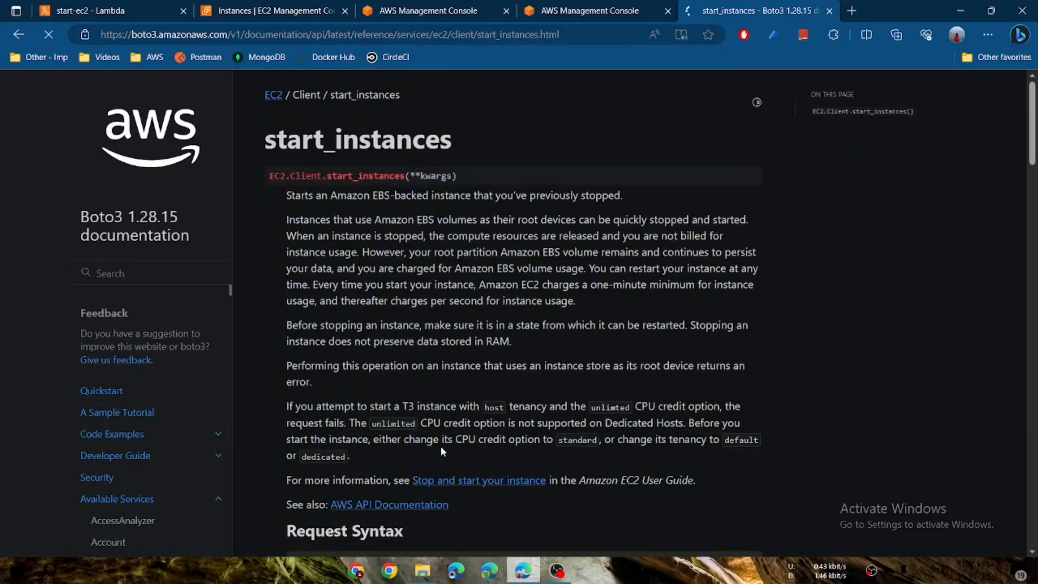
scroll(488, 351, down, 4)
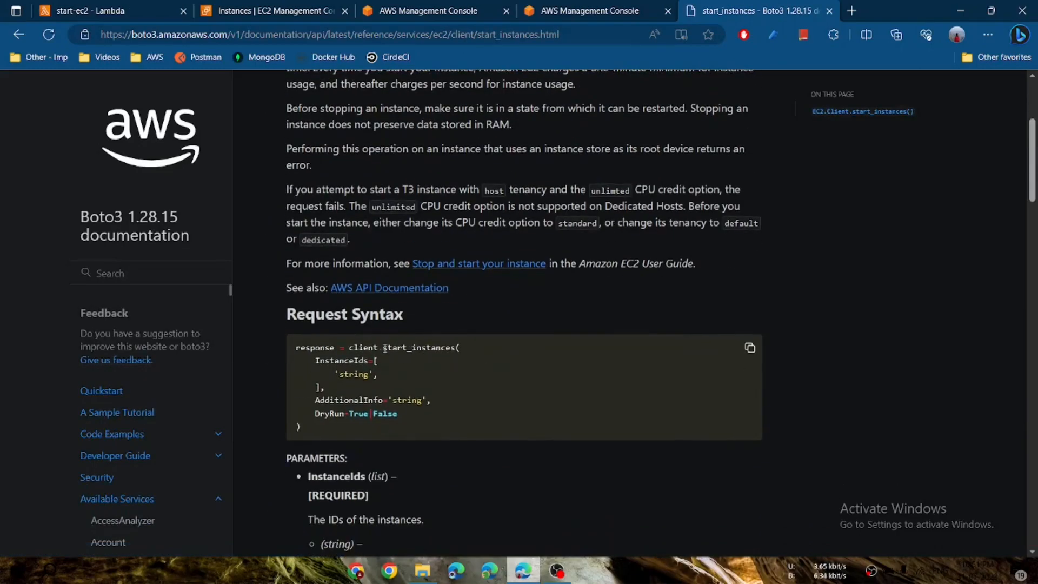
drag(385, 347, 449, 348)
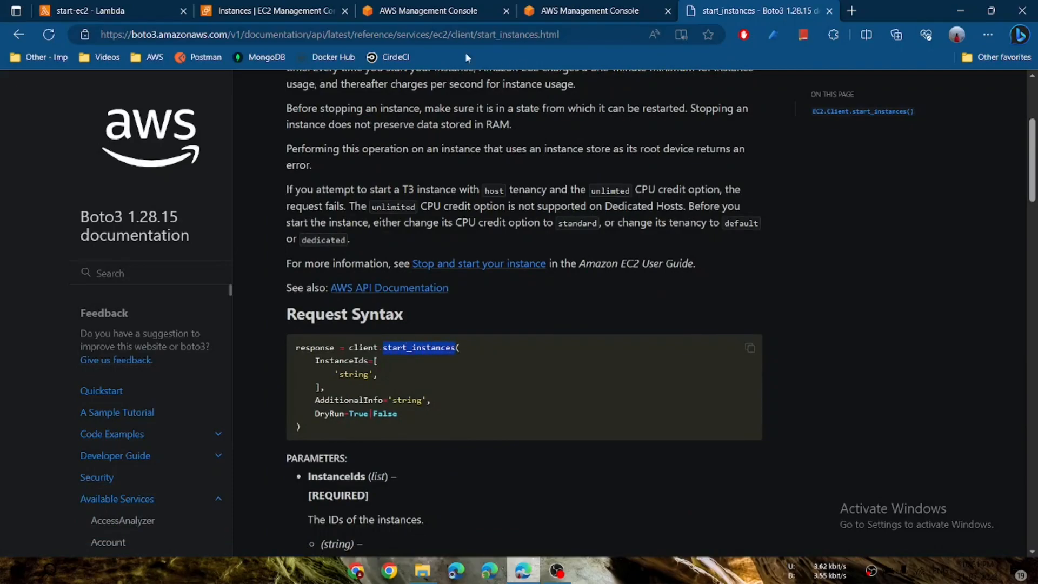
Step: Return to the start-ec2 function and replace print(client) with a multi-line res = client.start_instances() call
click(292, 12)
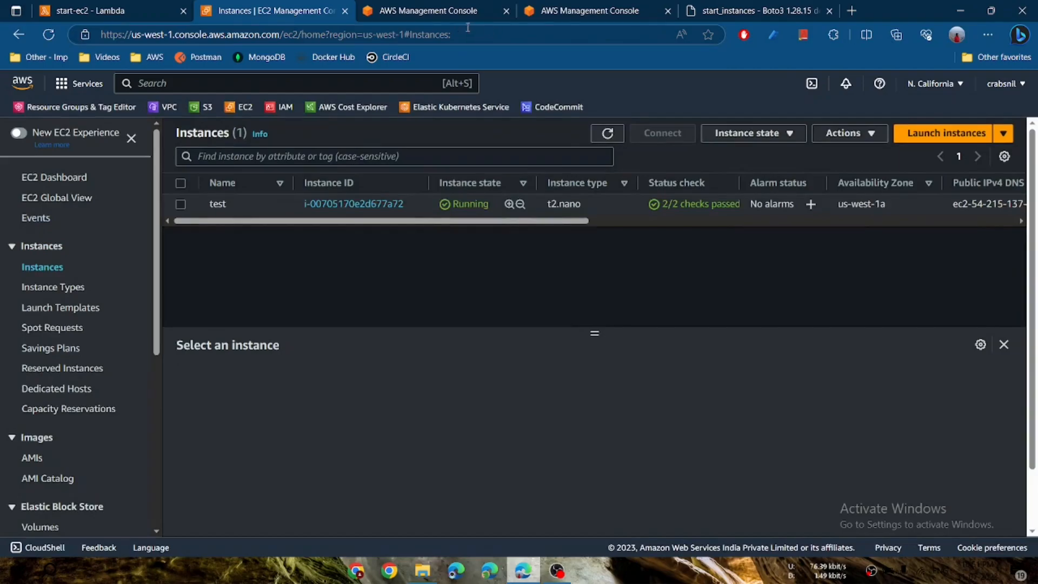
click(135, 12)
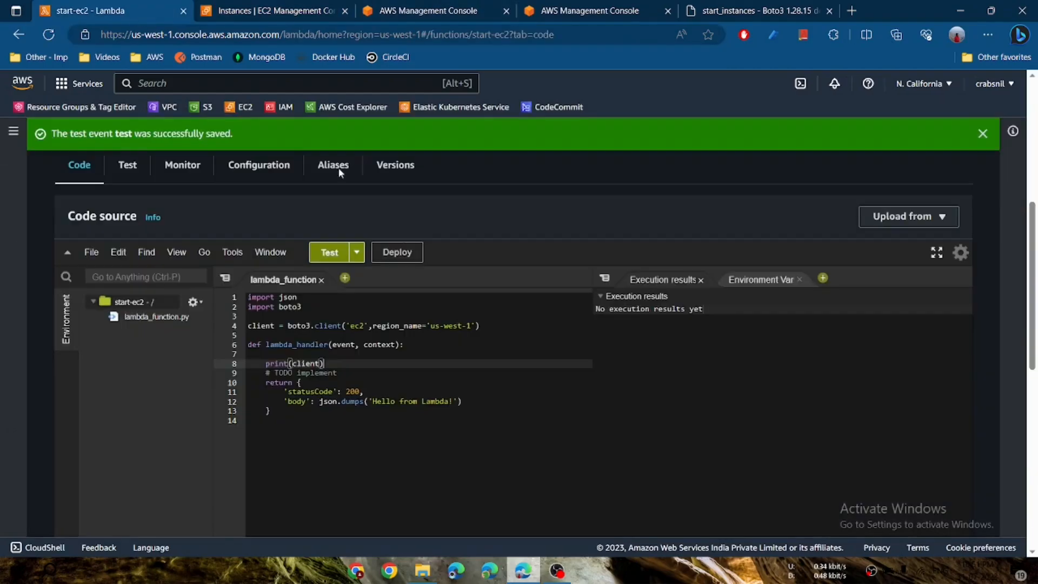
double_click(326, 361)
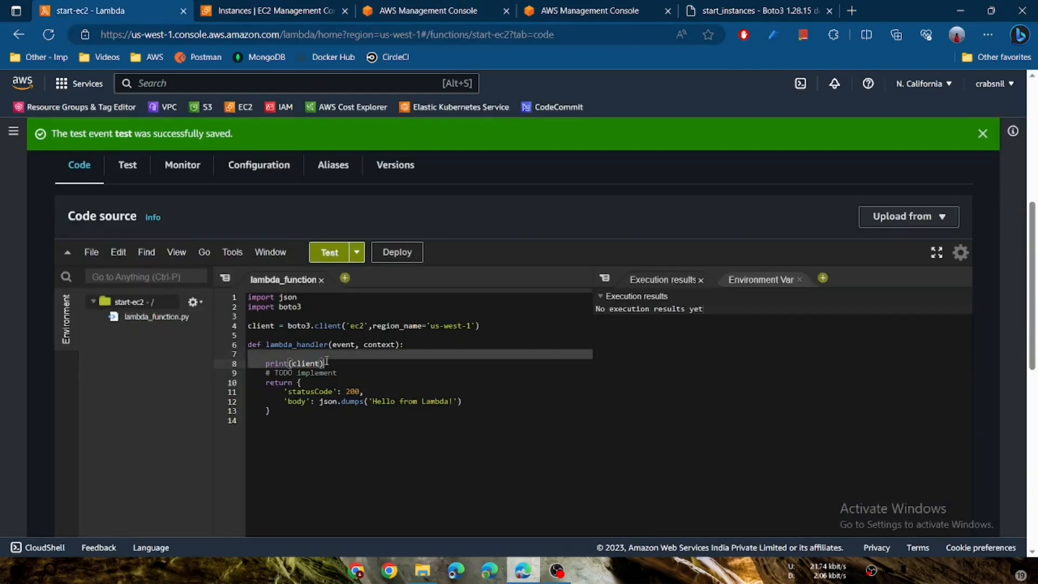
key(BackSpace)
key(BackSpace)
key(BackSpace)
key(BackSpace)
key(BackSpace)
text(res = )
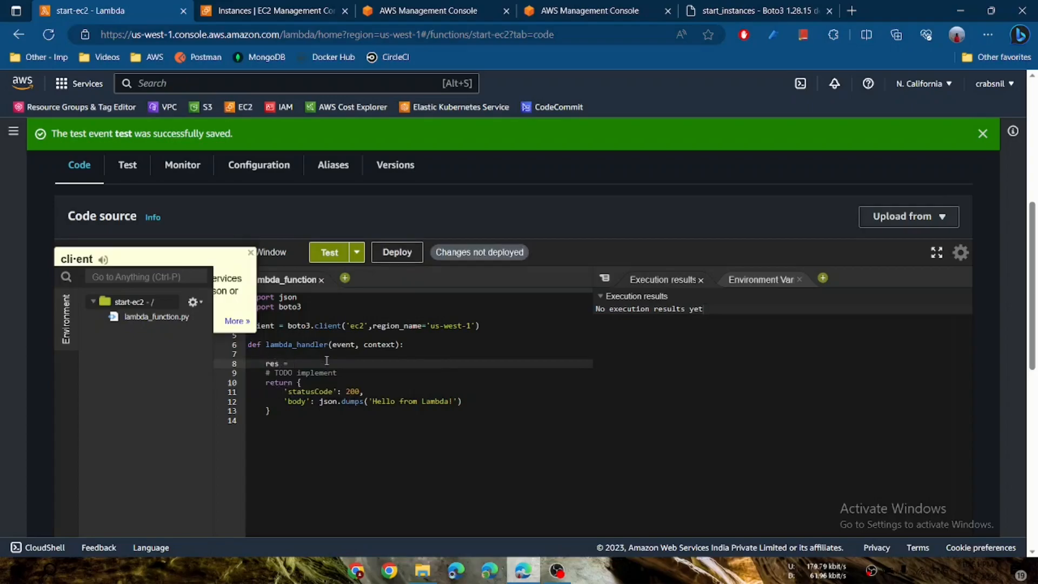
text(client.start_instances()
key(Return)
key(Return)
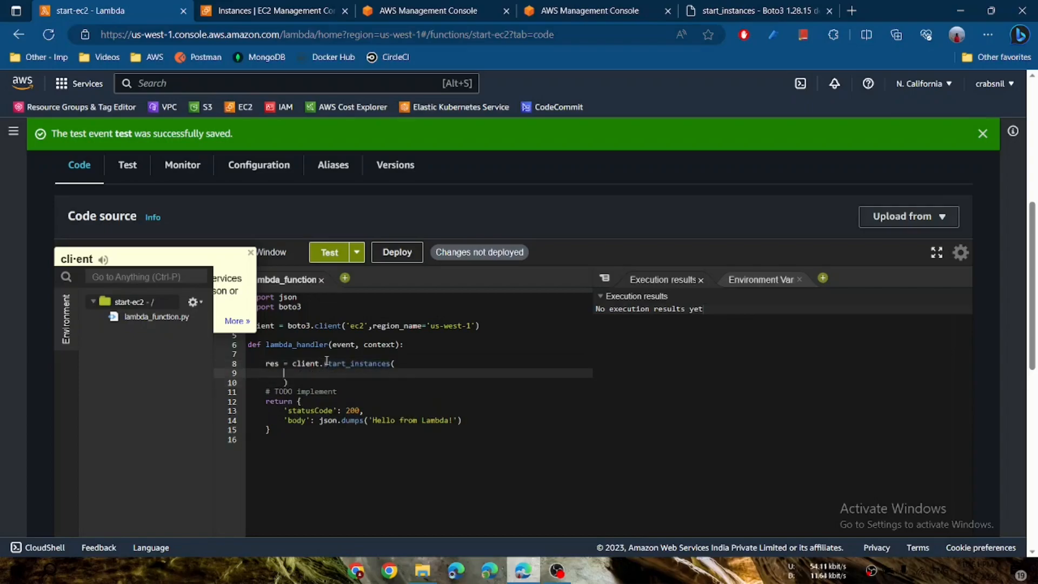
Step: Take the InstanceIds parameter name from the documentation and add InstanceIds=[ ] with an opening quote inside the start_instances call
click(713, 13)
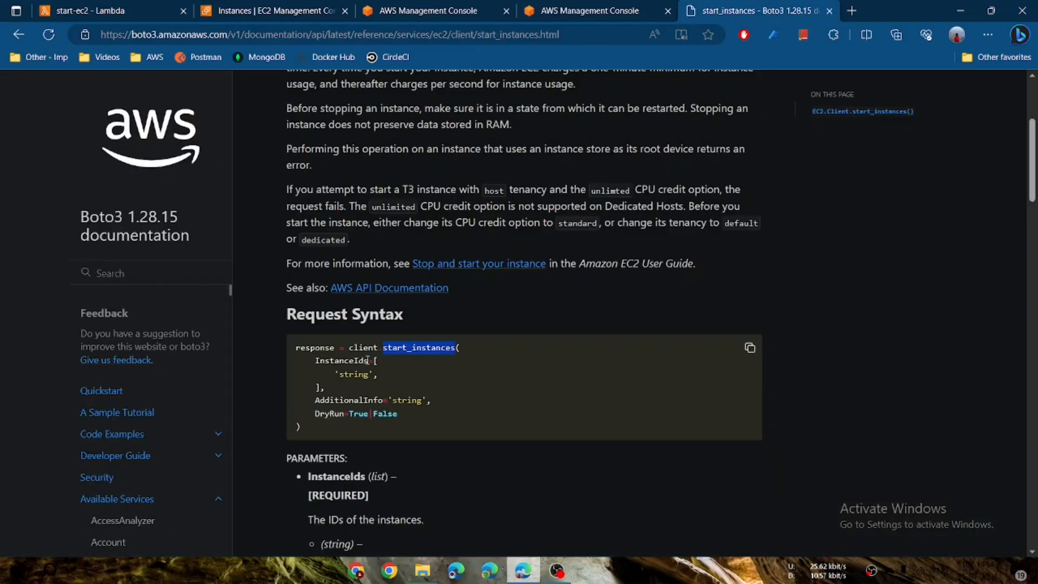
drag(368, 360, 316, 361)
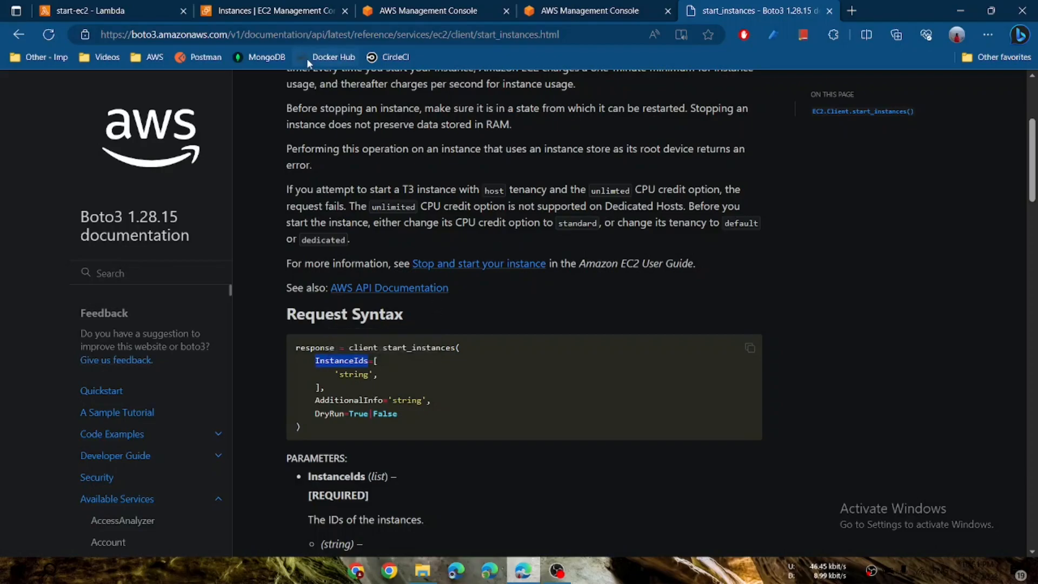
click(150, 14)
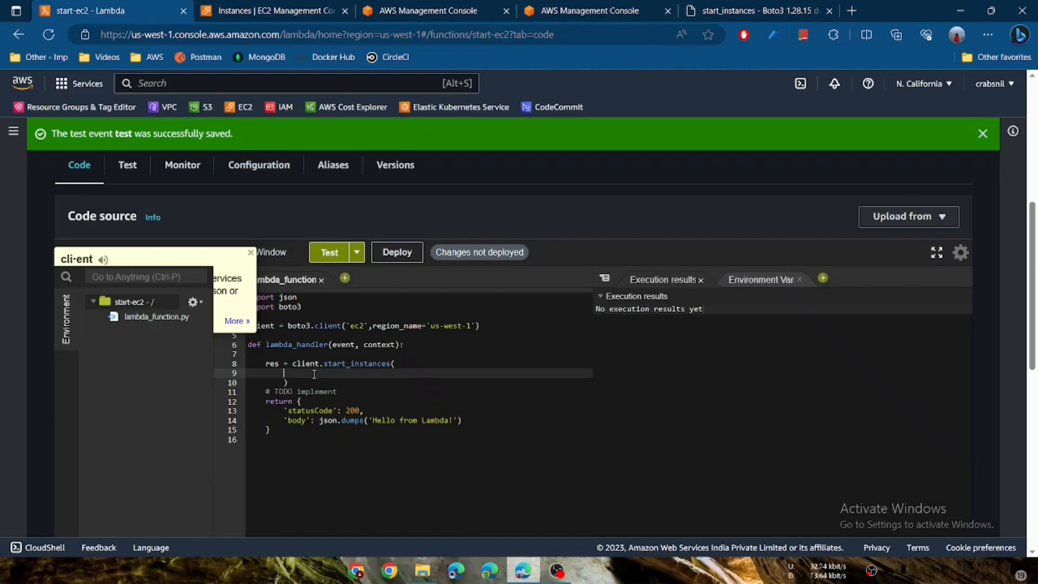
text(start_instances)
click(790, 10)
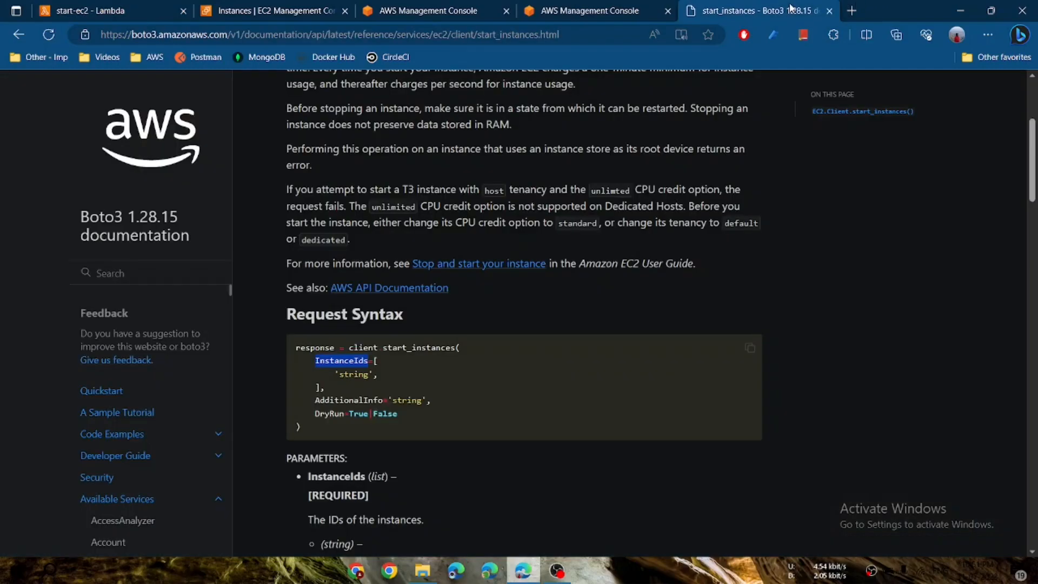
click(130, 11)
text(InstanceIds=[)
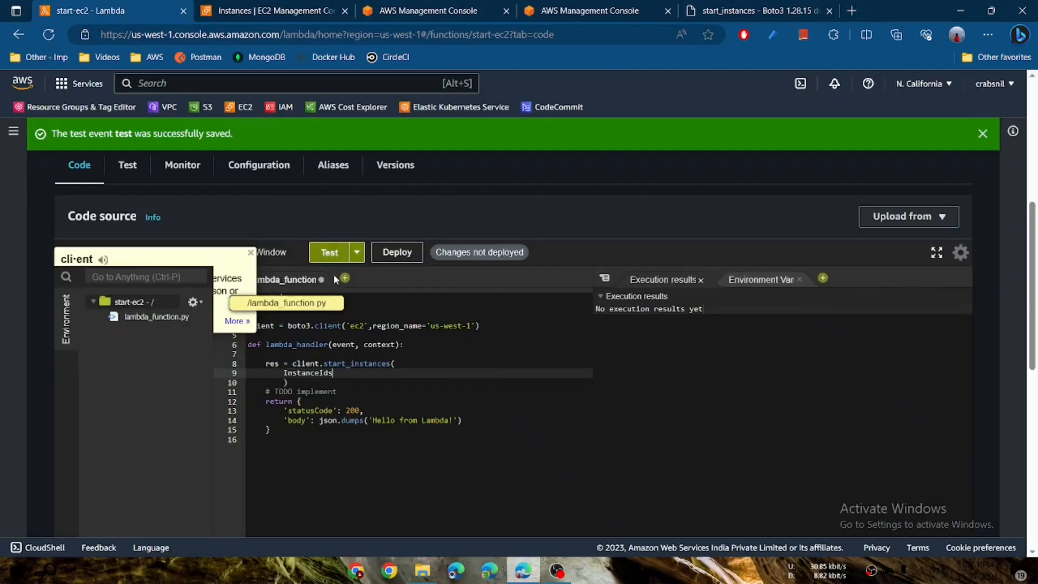
key(Return)
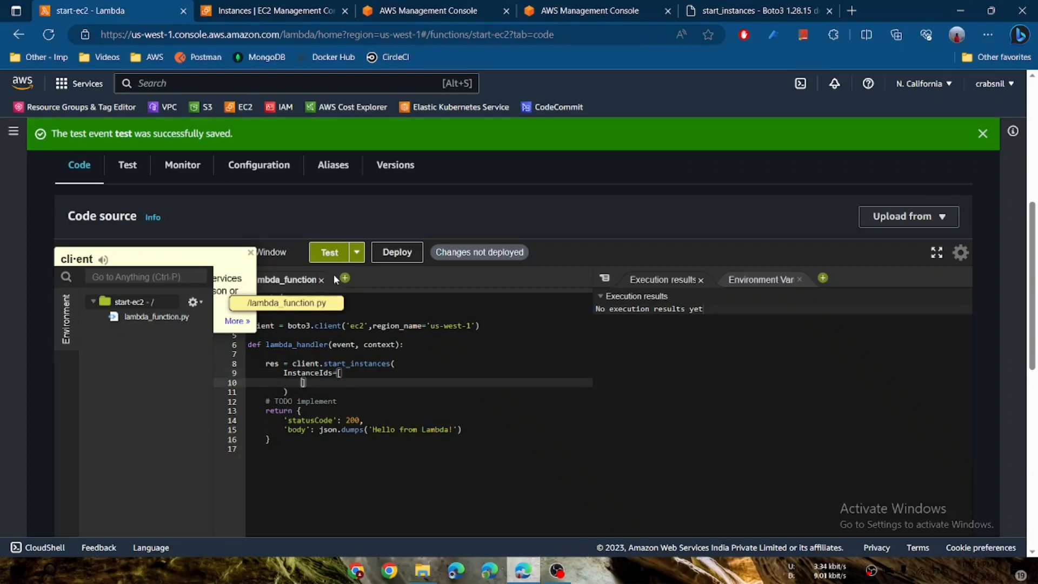
key(Return)
text(')
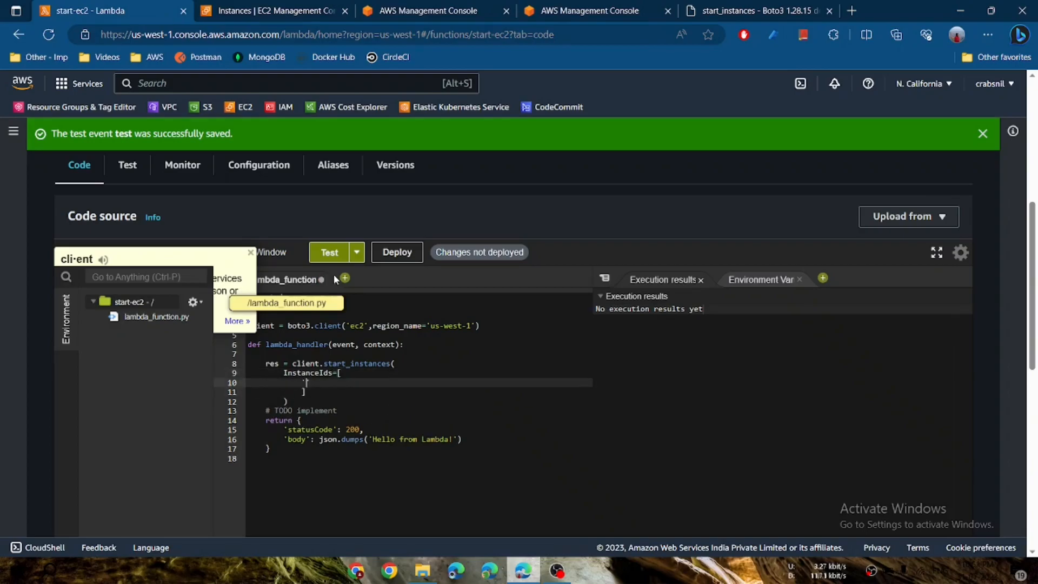
Step: Copy the test instance's ID from the EC2 Instances list, paste it as the quoted InstanceIds entry, and save the file
click(252, 11)
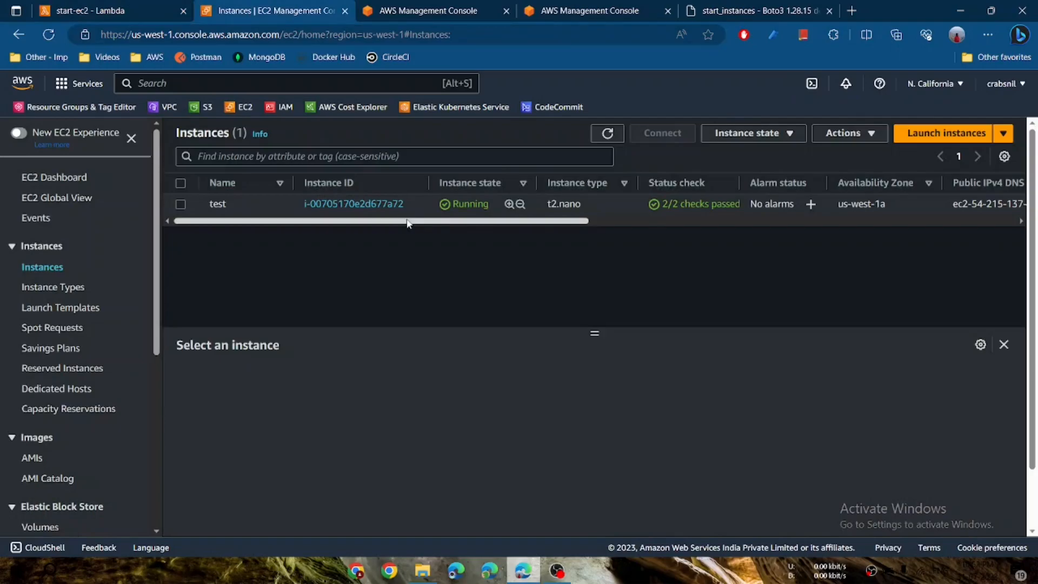
drag(407, 211, 303, 205)
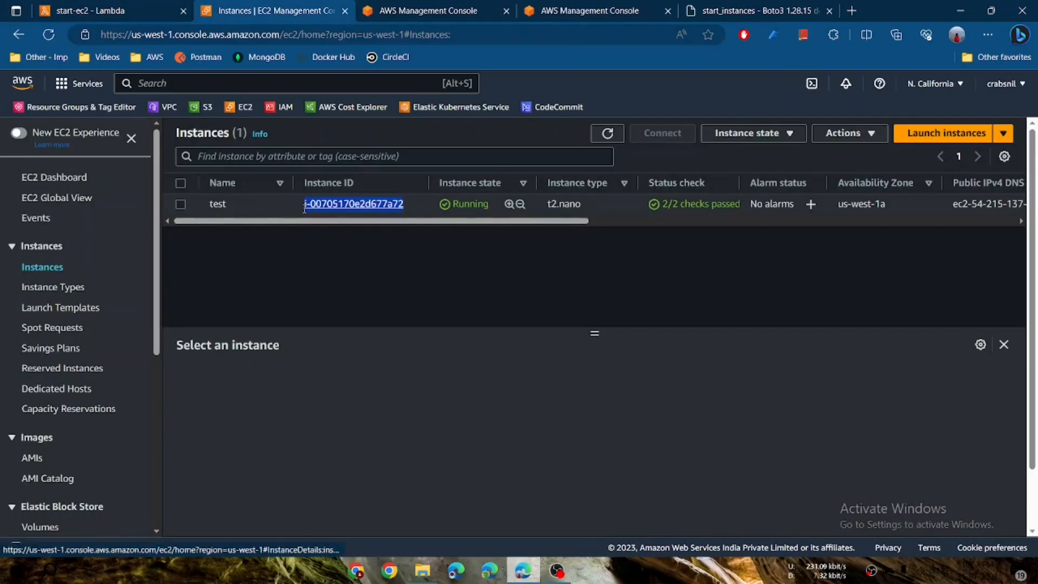
key(ctrl+c)
click(118, 15)
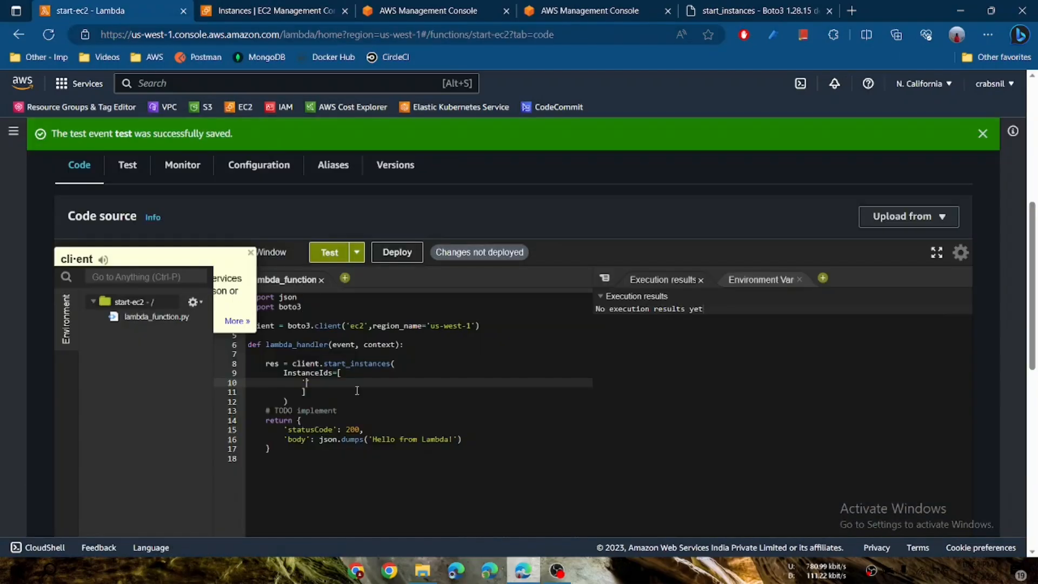
key(ctrl+v)
text(')
key(ctrl+s)
Step: Add a print(res) line directly after the start_instances call
click(332, 400)
key(Return)
text(print()
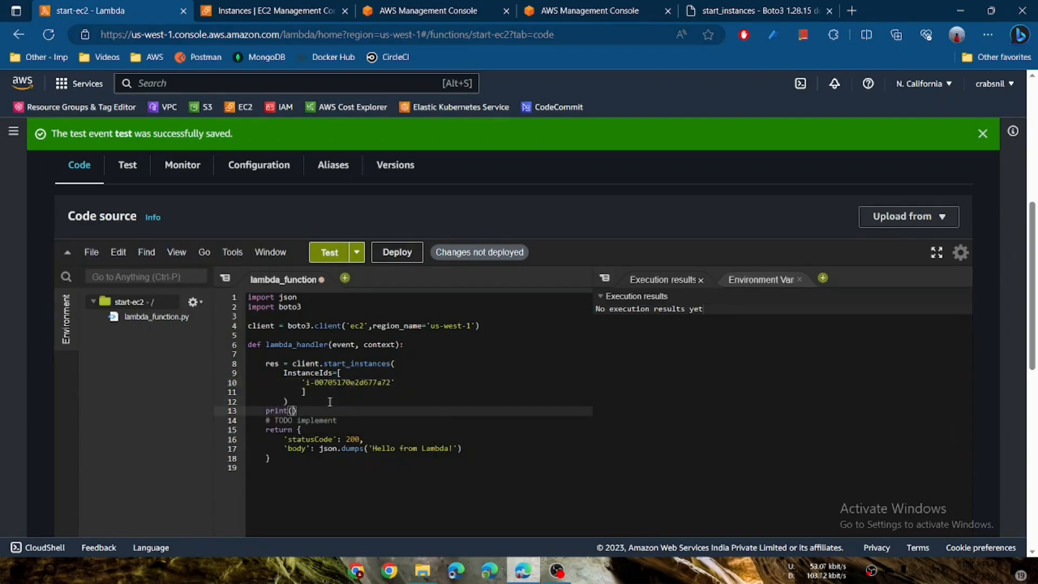
text(res)
Step: Deploy the updated start-ec2 function and run its test event
click(397, 252)
click(330, 254)
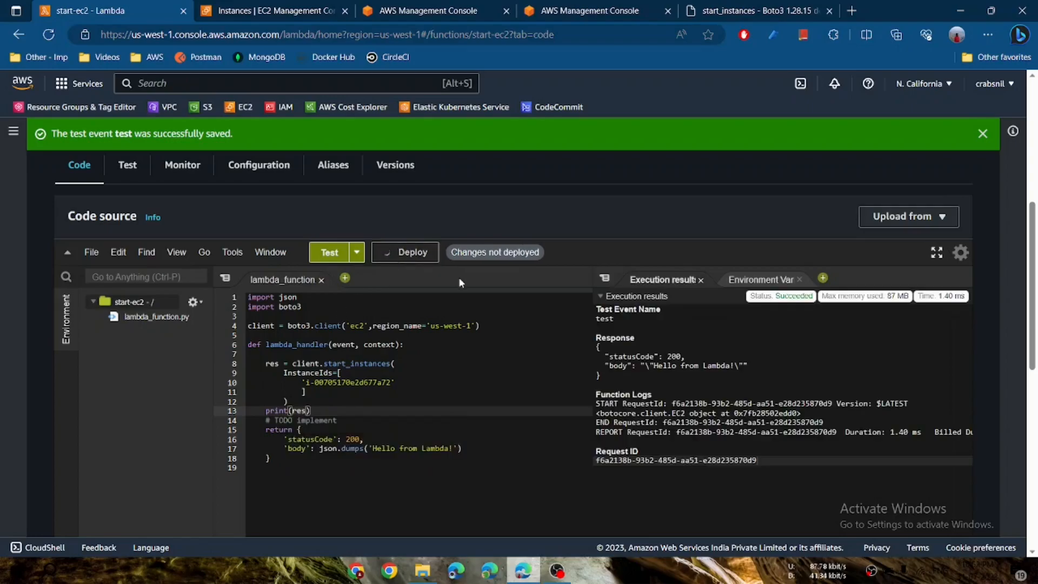
click(331, 253)
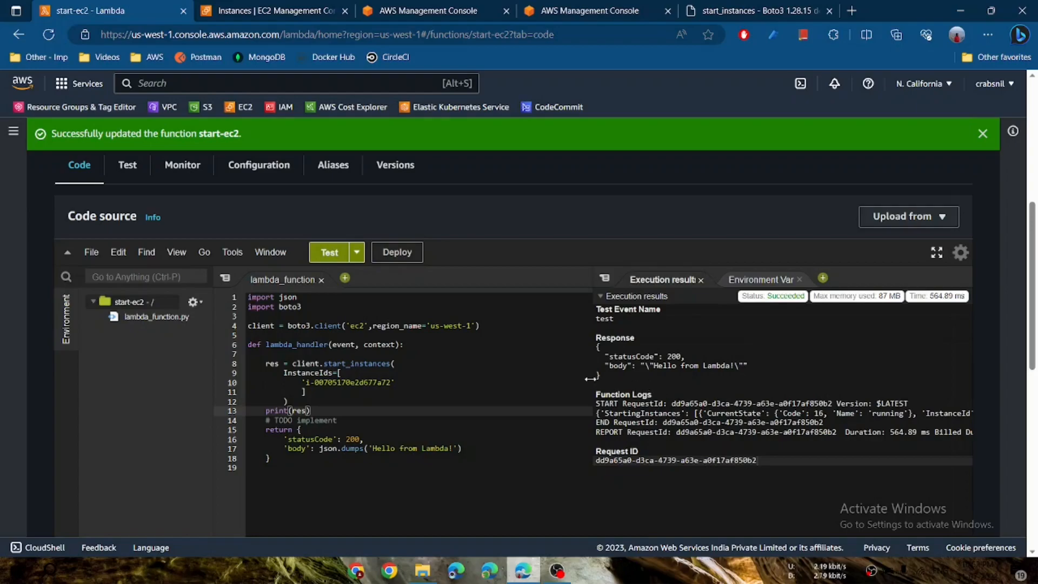
Step: Widen the Execution results pane to read the function logs and check the test instance's state in the EC2 console
drag(589, 379, 522, 381)
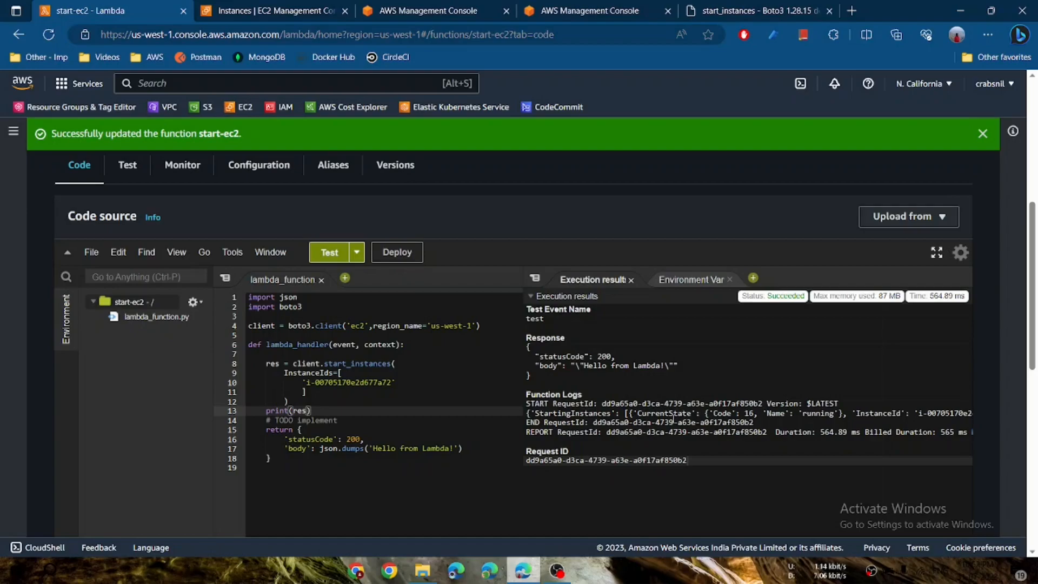
scroll(853, 414, right, 4)
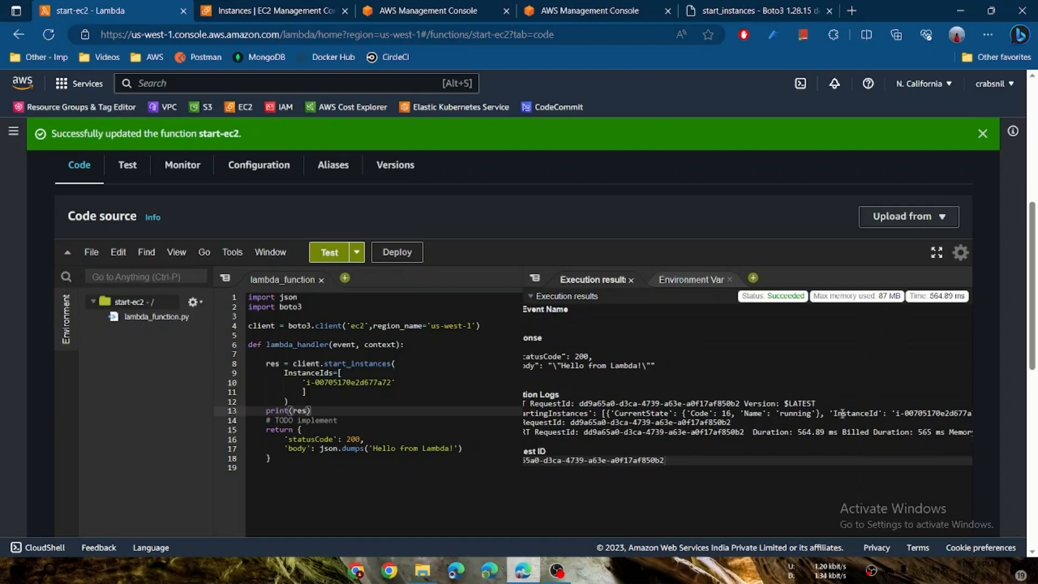
scroll(842, 414, right, 3)
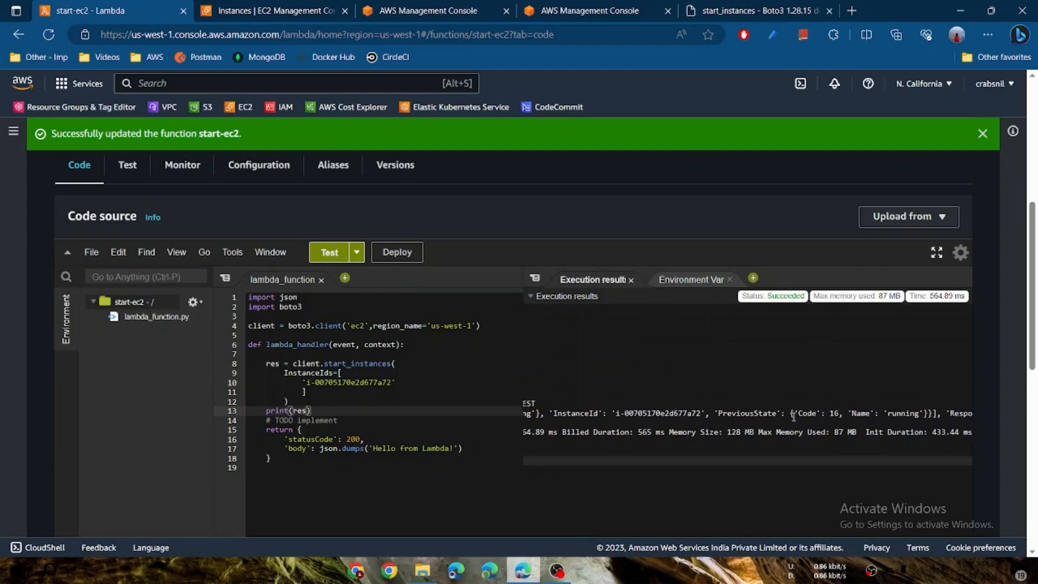
scroll(859, 414, right, 1)
scroll(795, 410, left, 2)
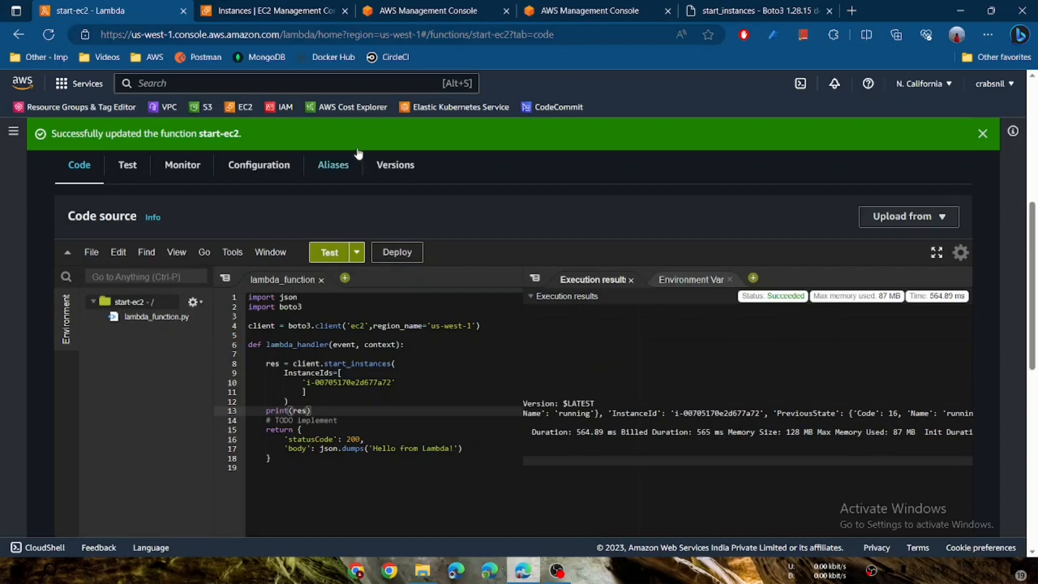
click(276, 11)
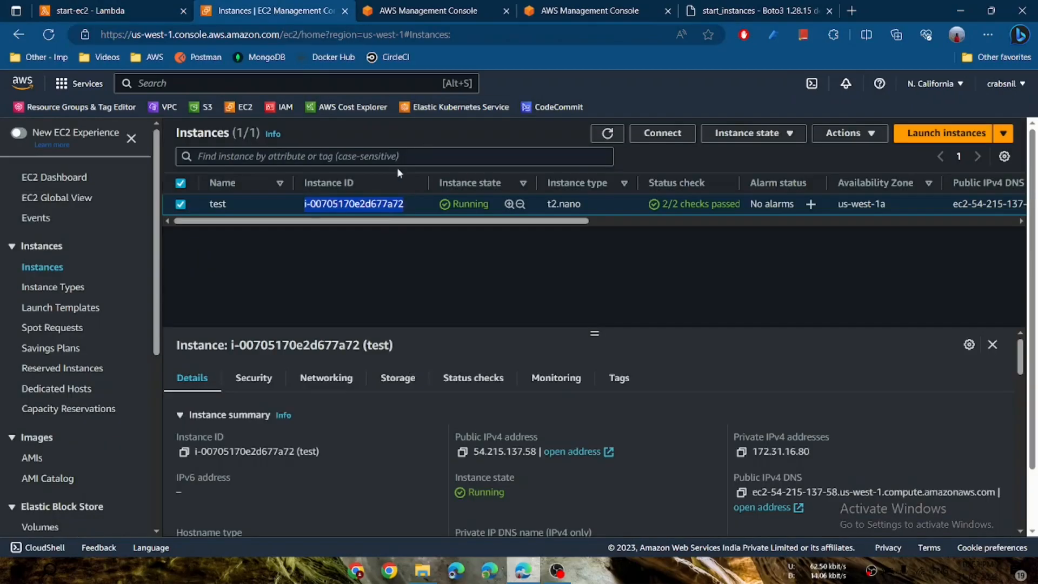
click(126, 9)
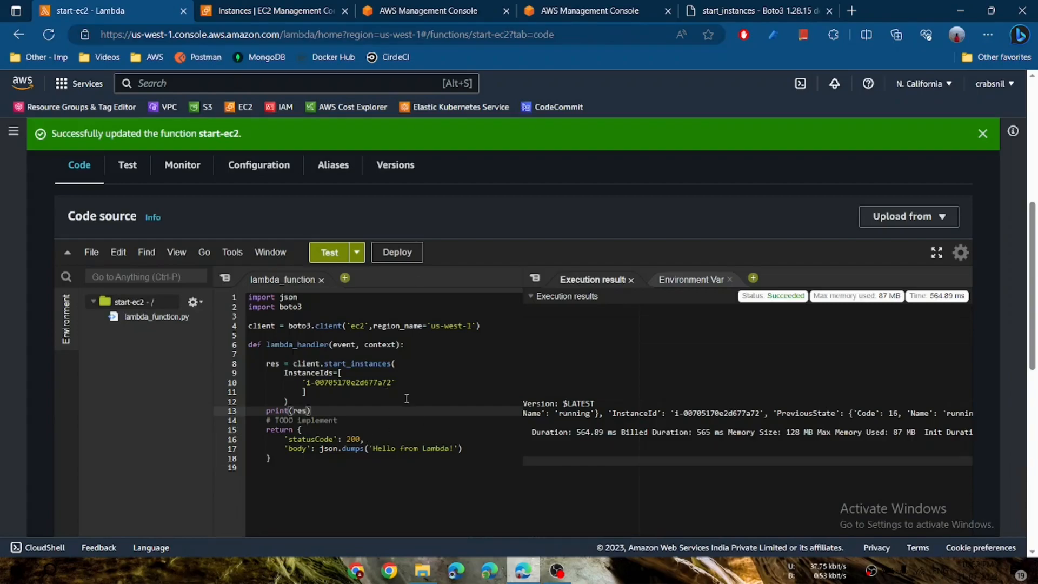
Step: Narrow the Execution results pane beside the code and open the CloudWatch service in the spare AWS console tab
drag(521, 366, 619, 366)
click(323, 410)
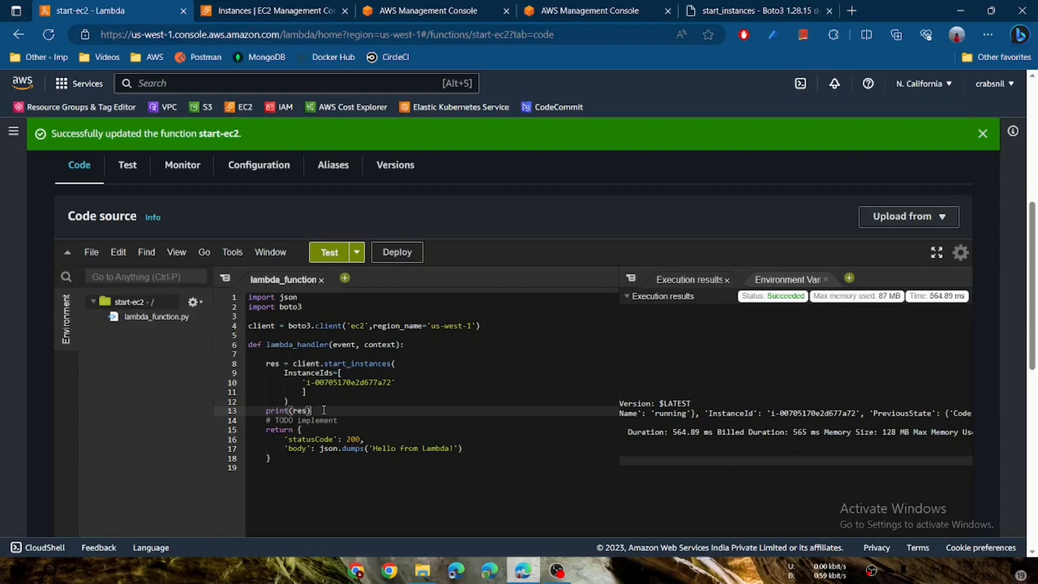
click(451, 11)
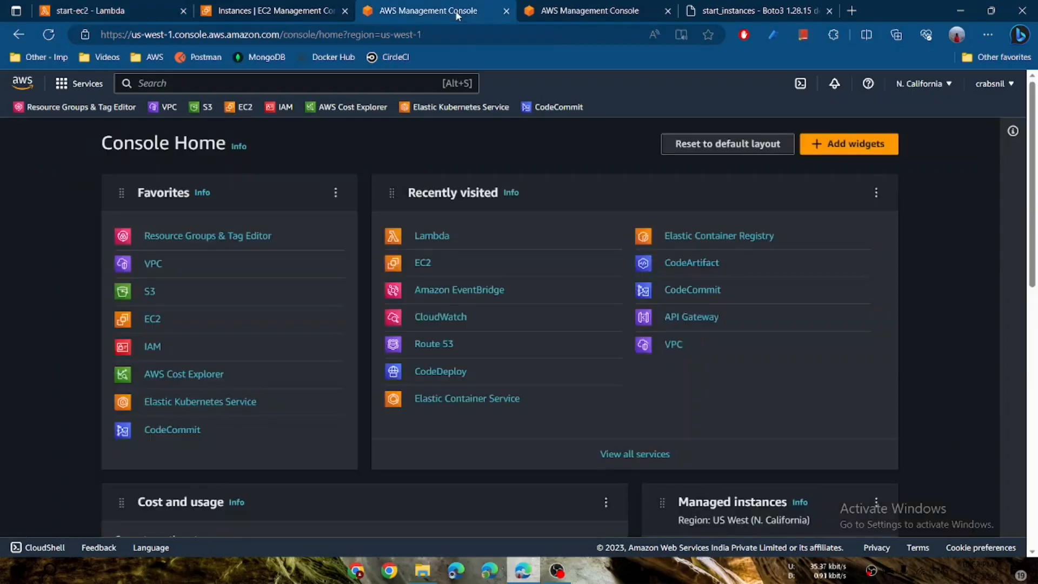
click(231, 82)
text(clouwat)
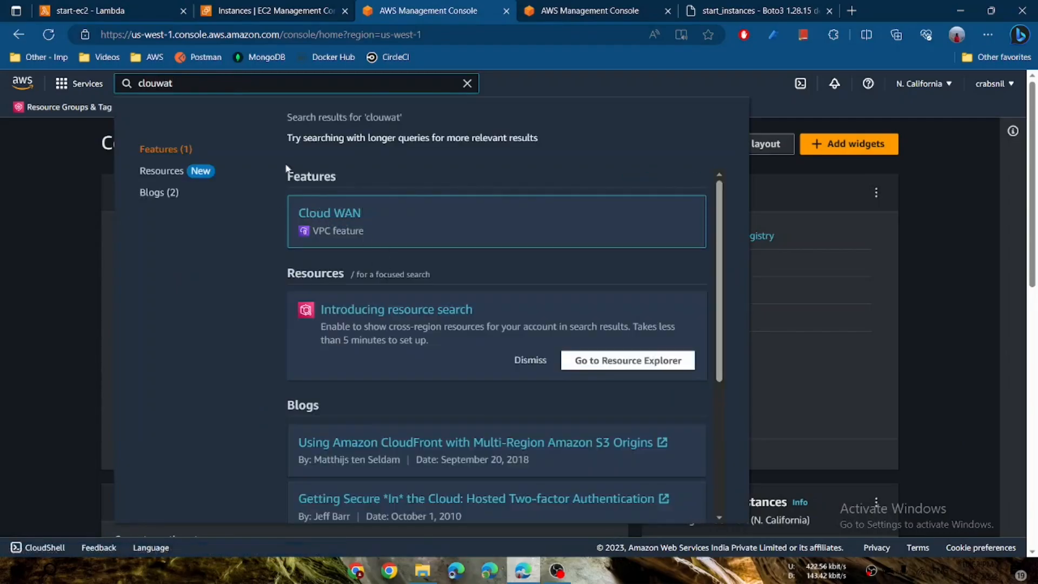
key(BackSpace)
key(BackSpace)
key(BackSpace)
text(dwa)
key(BackSpace)
key(BackSpace)
text(watch)
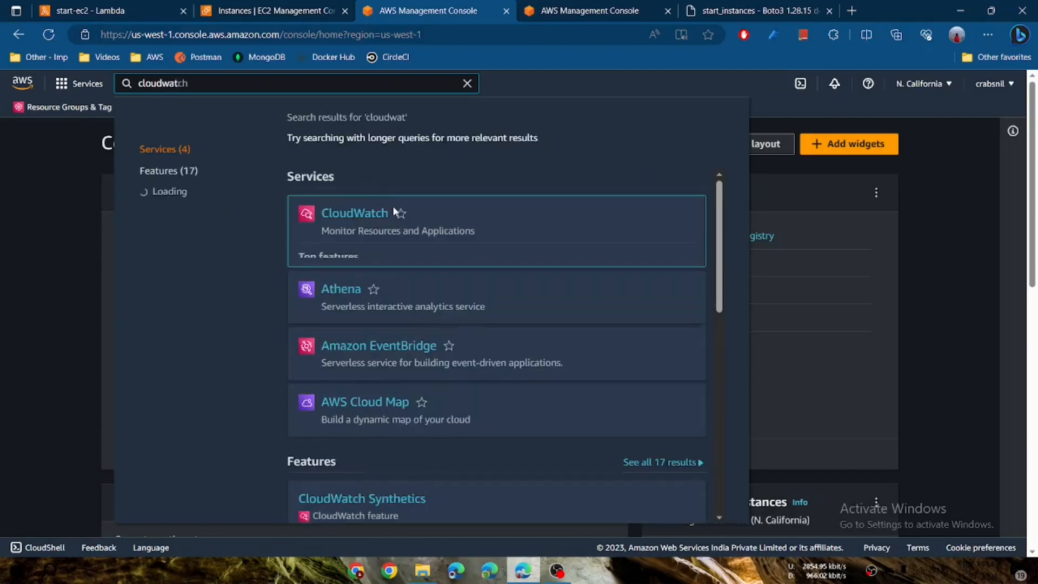
click(380, 217)
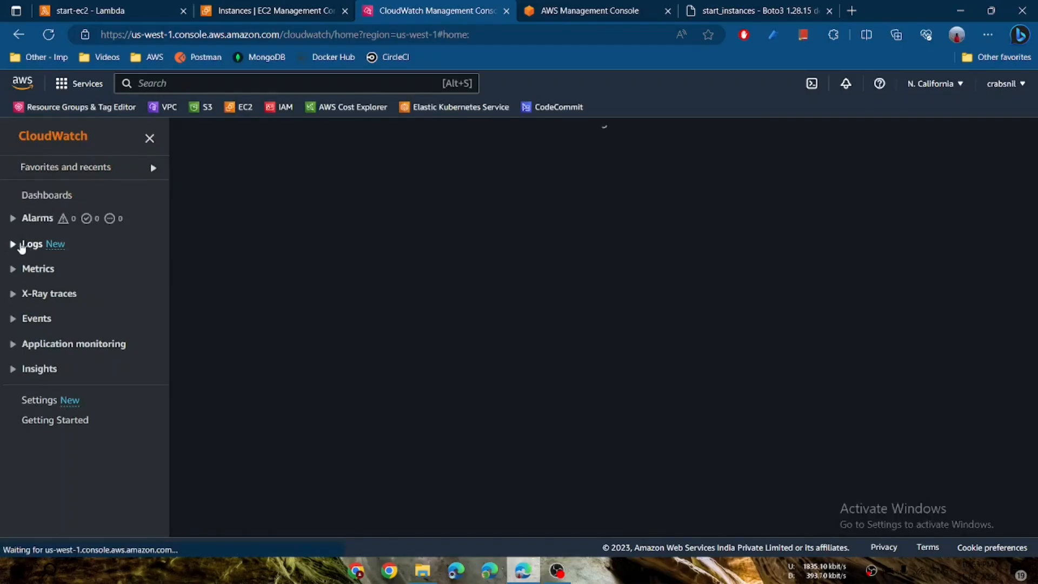
Step: Open the most recent log stream of the /aws/lambda/start-ec2 log group in CloudWatch
click(20, 244)
click(52, 267)
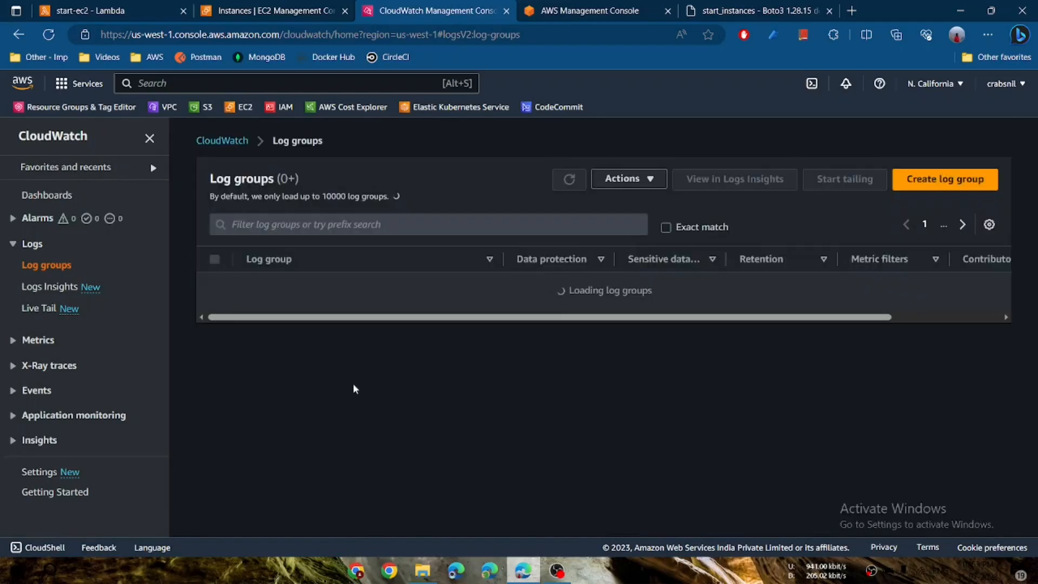
click(313, 283)
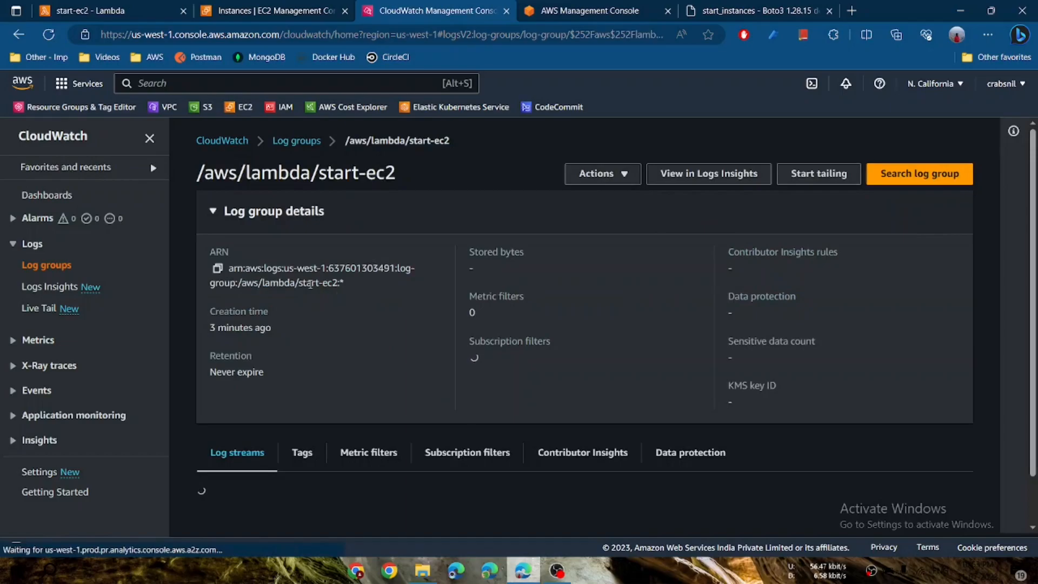
scroll(390, 338, down, 1)
scroll(391, 340, down, 2)
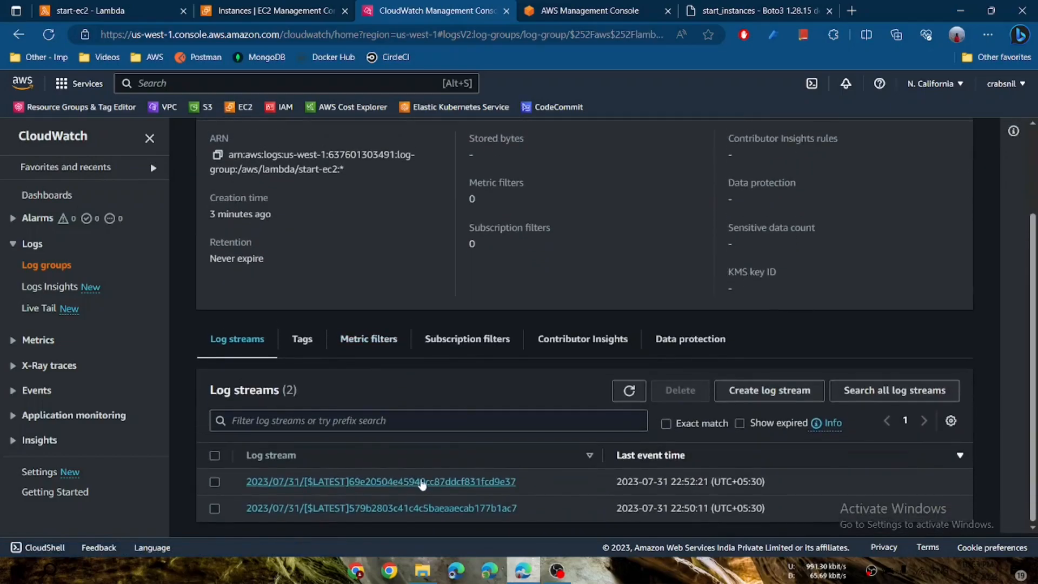
click(429, 481)
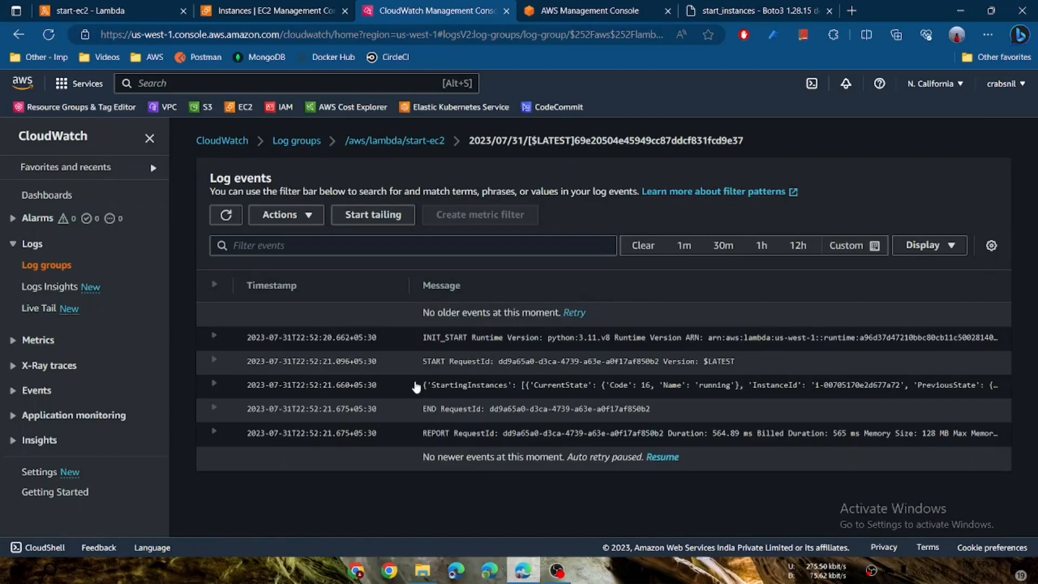
Step: Compare the CloudWatch log events with the Lambda execution results, and revisit the /aws/lambda/start-ec2 log group from the log groups list
click(128, 10)
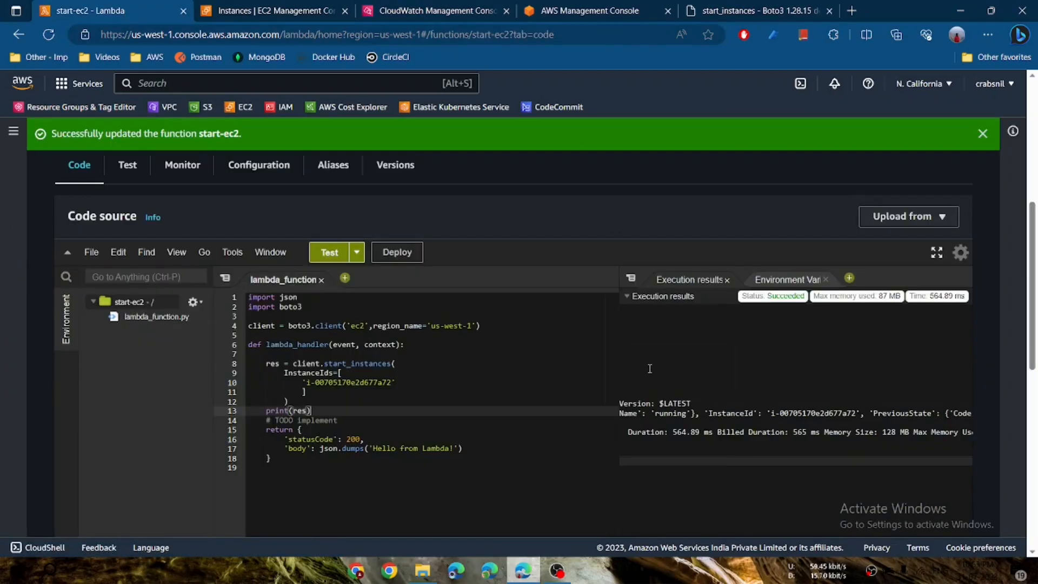
click(403, 6)
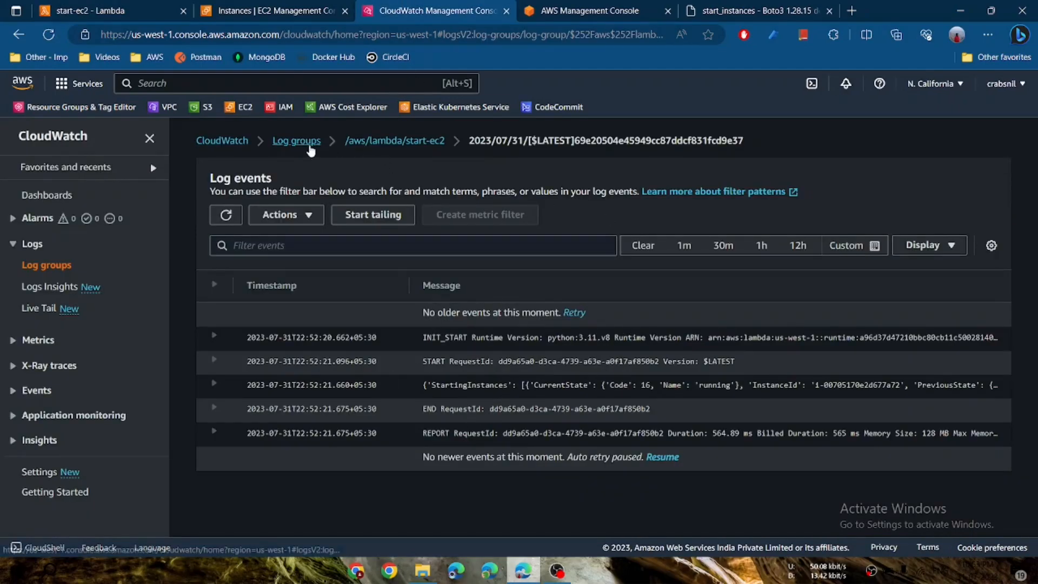
click(297, 141)
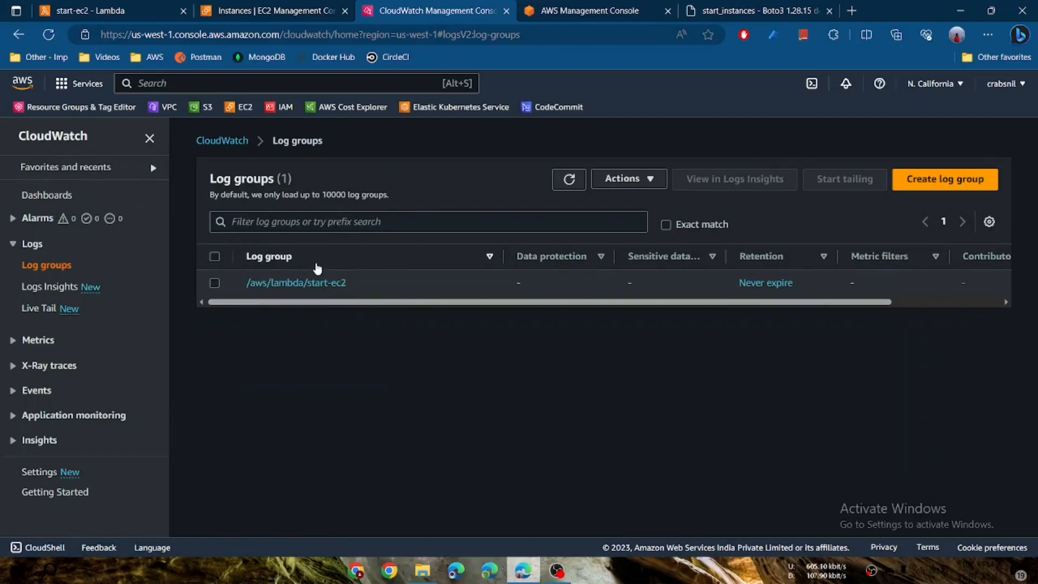
click(299, 282)
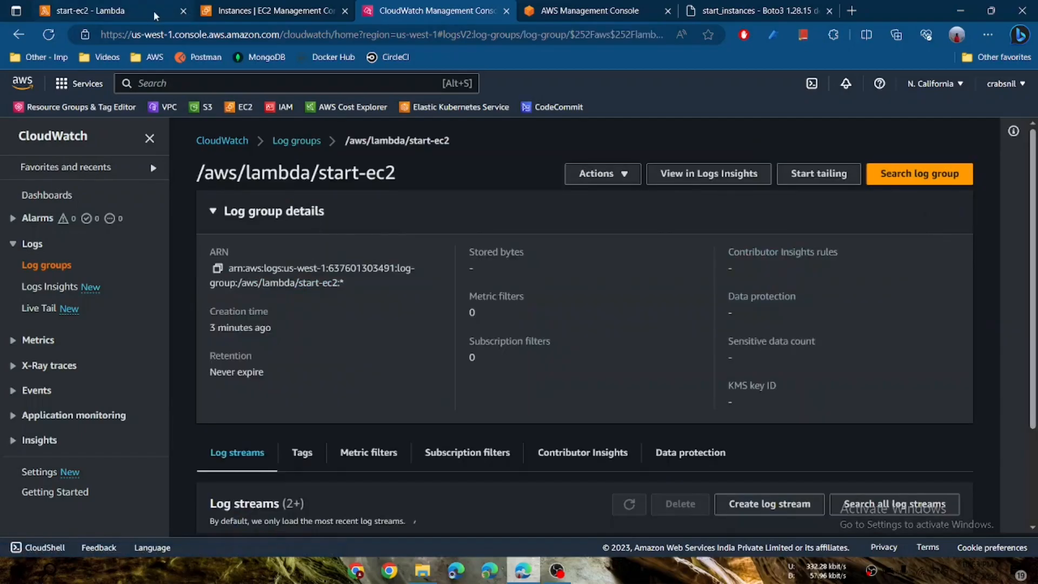
click(155, 17)
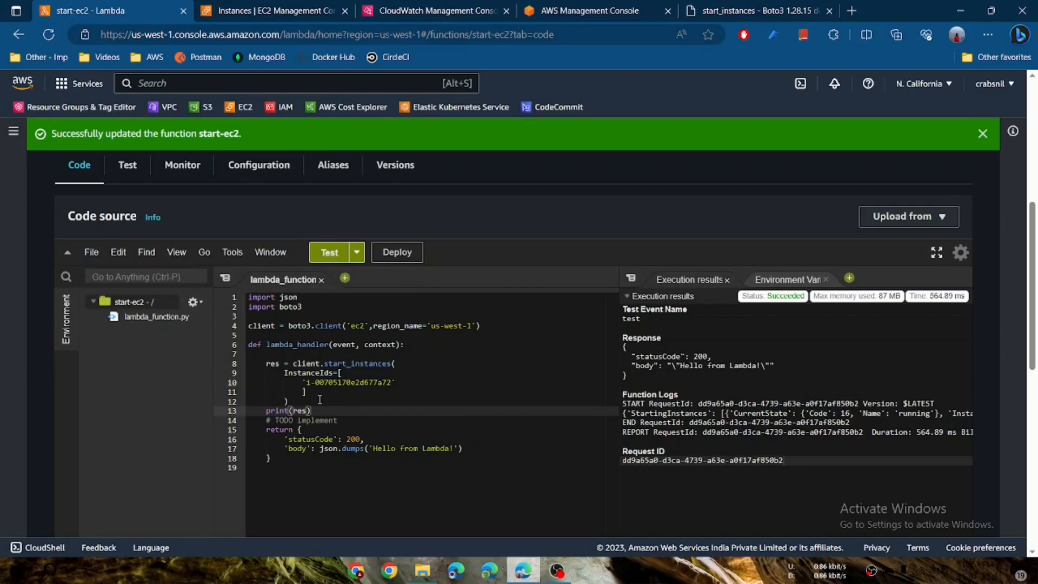
Step: Delete the TODO comment and the whole return block from the start-ec2 handler, keeping print(res) as the last line
drag(317, 409, 266, 410)
click(314, 411)
drag(283, 469, 247, 431)
key(BackSpace)
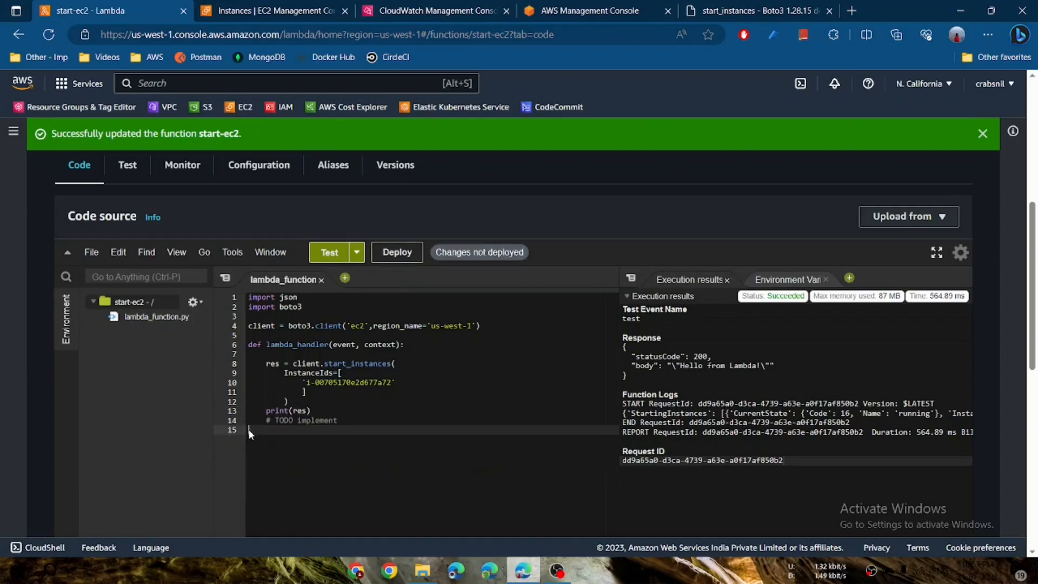
key(BackSpace)
drag(326, 420, 244, 420)
key(BackSpace)
key(BackSpace)
Step: Insert the line print('Instance Started !') above print(res) in the start-ec2 handler and save the file
click(294, 403)
key(Return)
text(print('Instance )
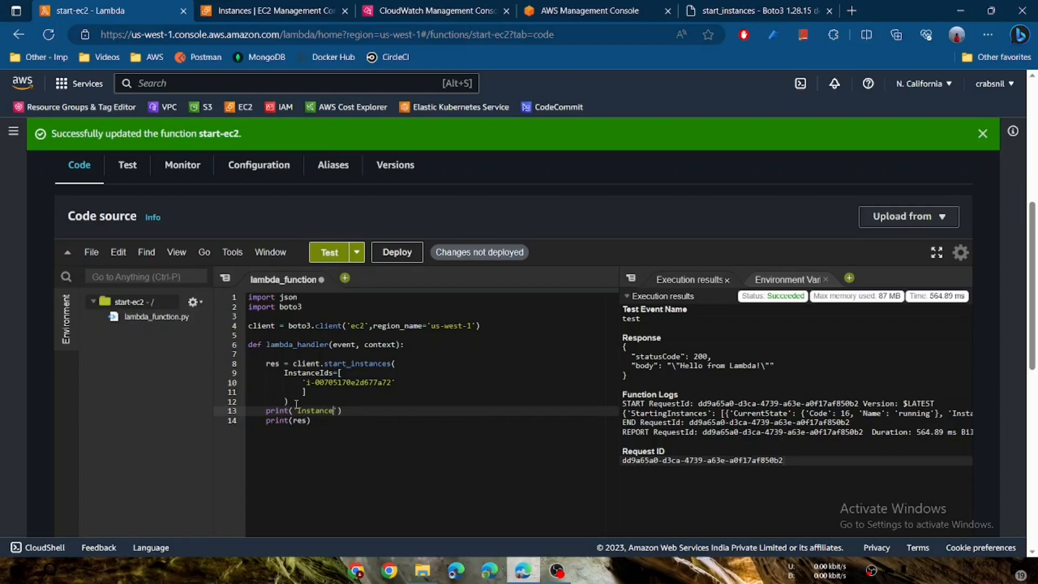
text(e Star)
key(BackSpace)
key(BackSpace)
text(arted)
key(ctrl+s)
text(!)
click(351, 423)
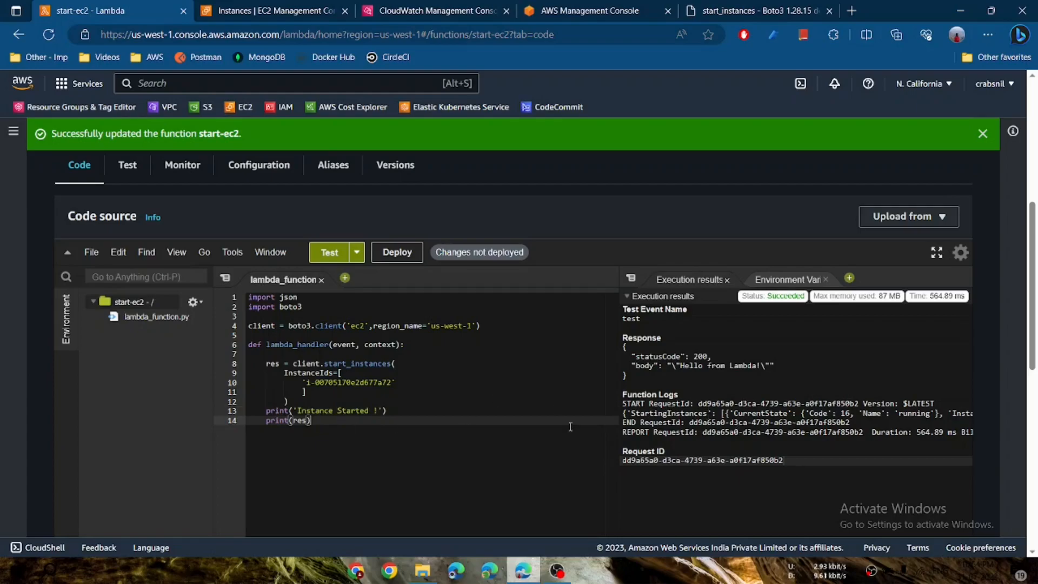
Step: Examine the StartingInstances response in the function logs, including the current and previous instance states
scroll(790, 425, right, 2)
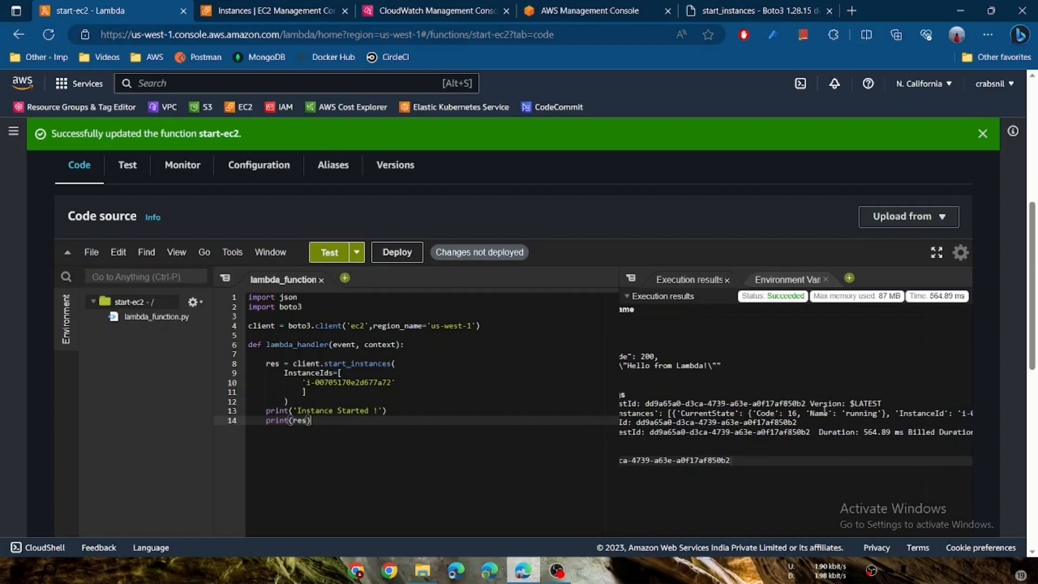
scroll(825, 408, right, 1)
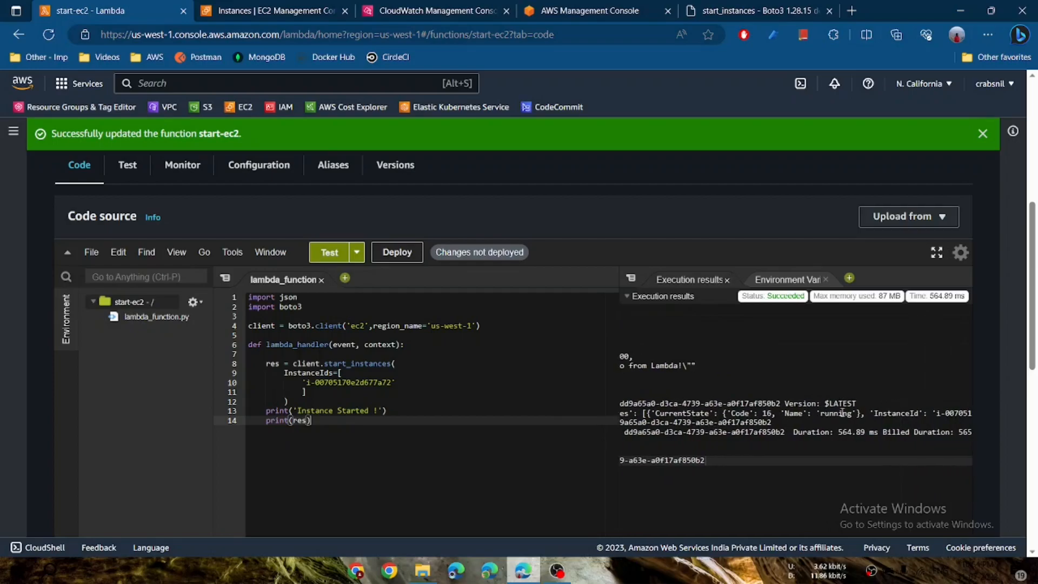
scroll(856, 415, right, 6)
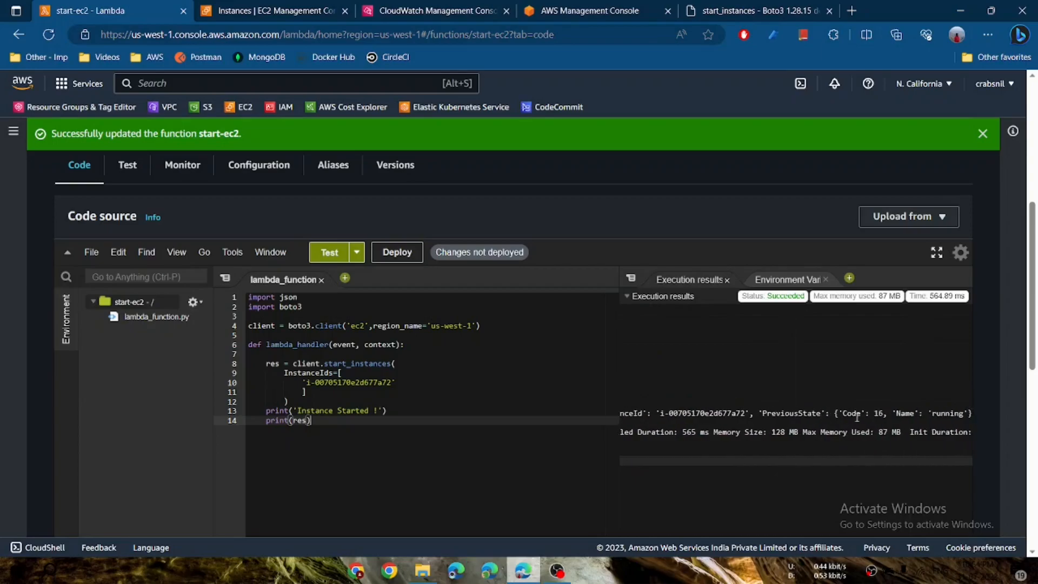
scroll(856, 418, left, 9)
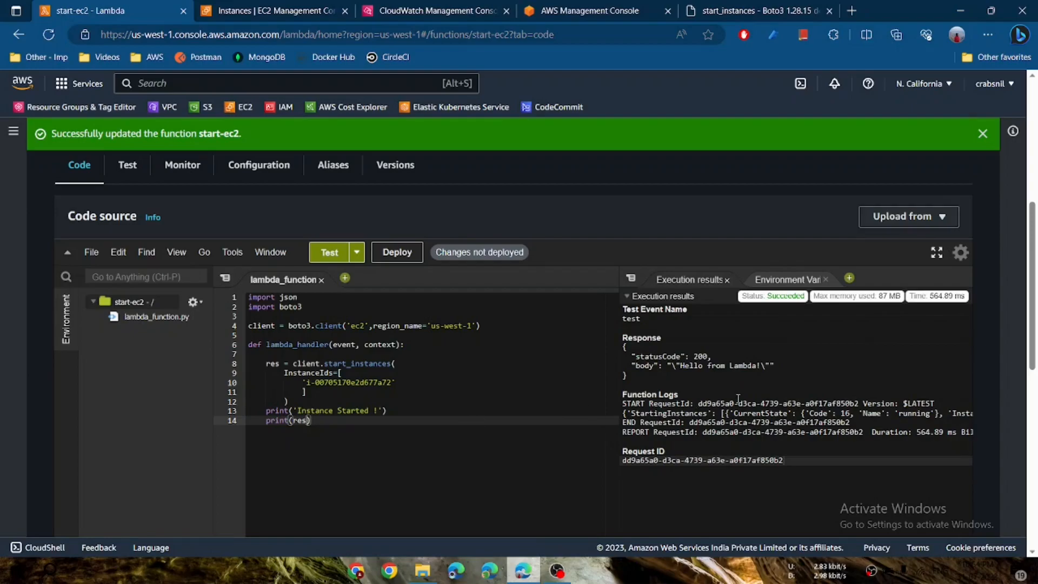
click(670, 414)
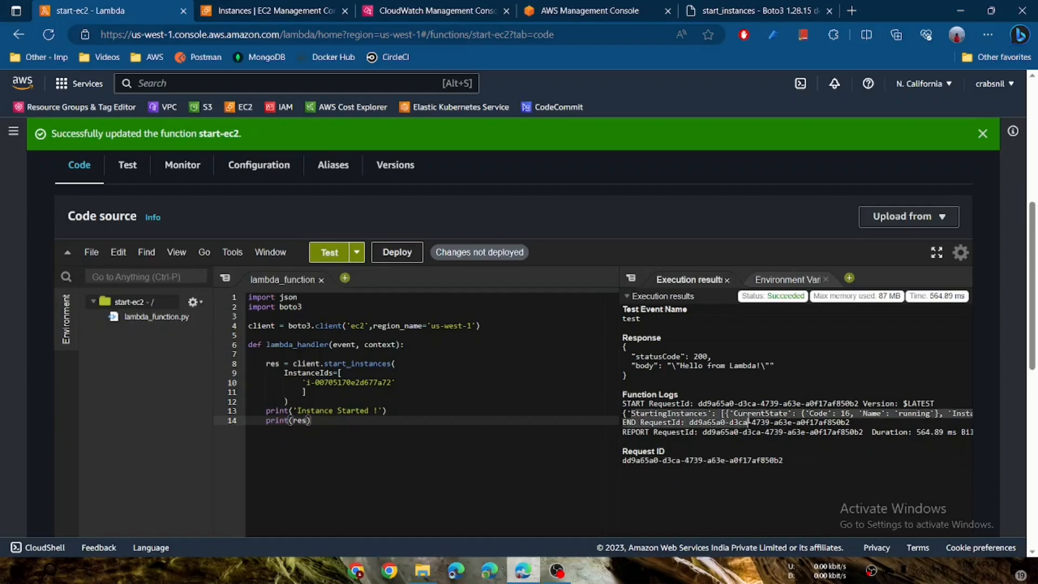
scroll(756, 414, right, 3)
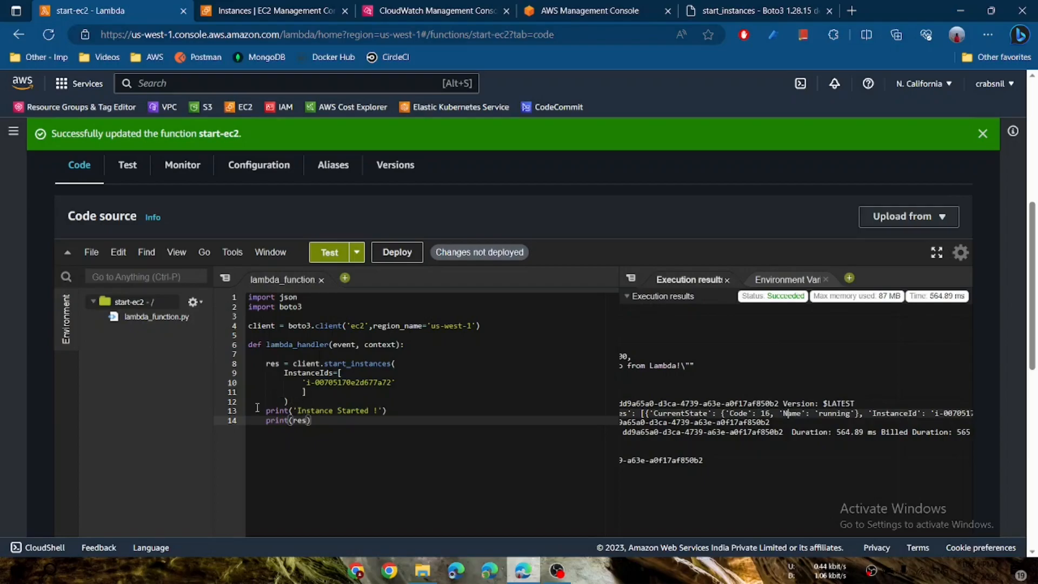
Step: Copy the entire start-ec2 code and paste it over the default code in the stop-ec2 function
click(383, 414)
drag(312, 421, 236, 298)
key(ctrl+c)
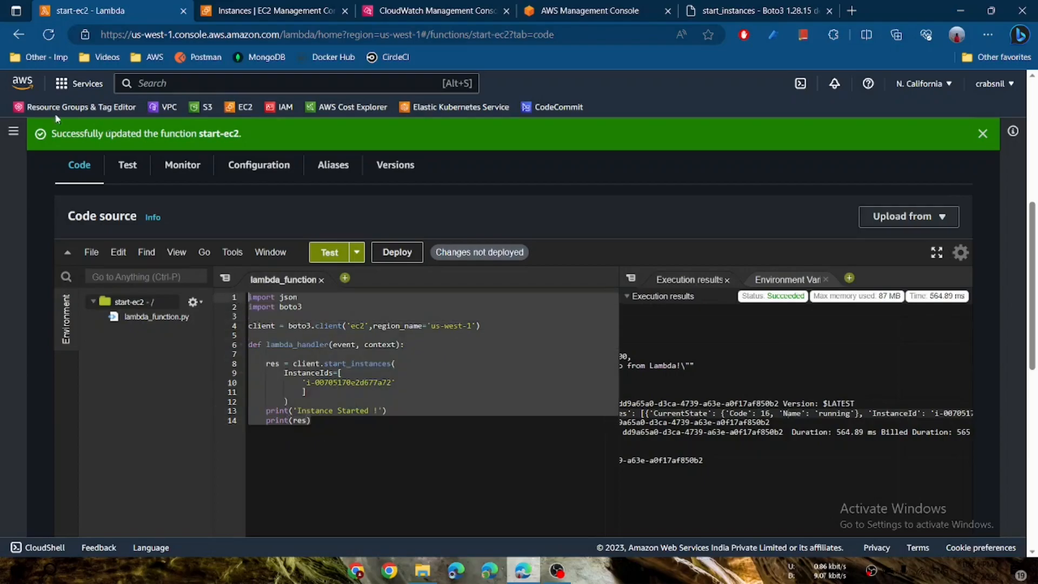
click(13, 131)
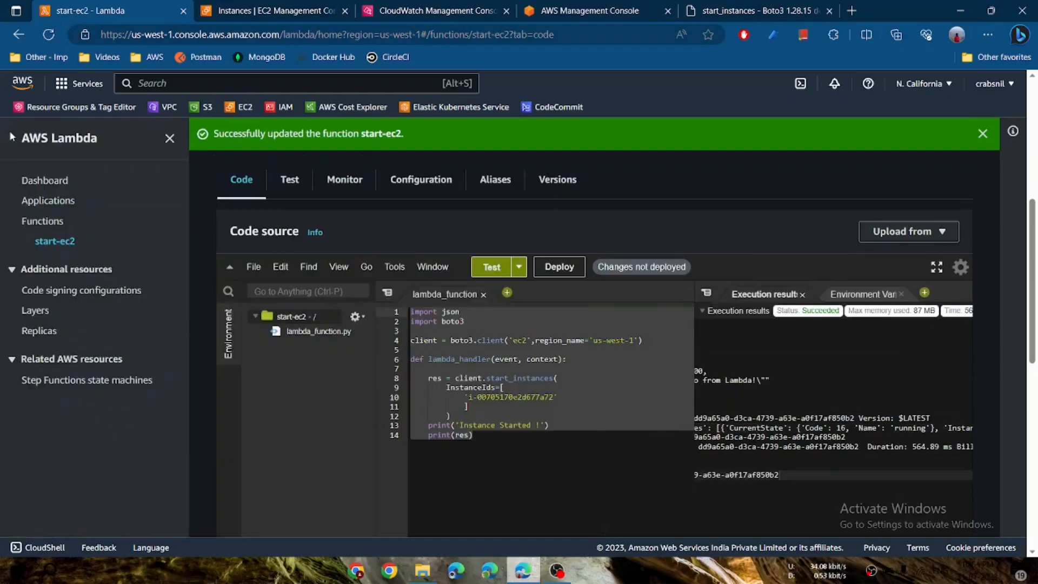
click(43, 221)
click(283, 297)
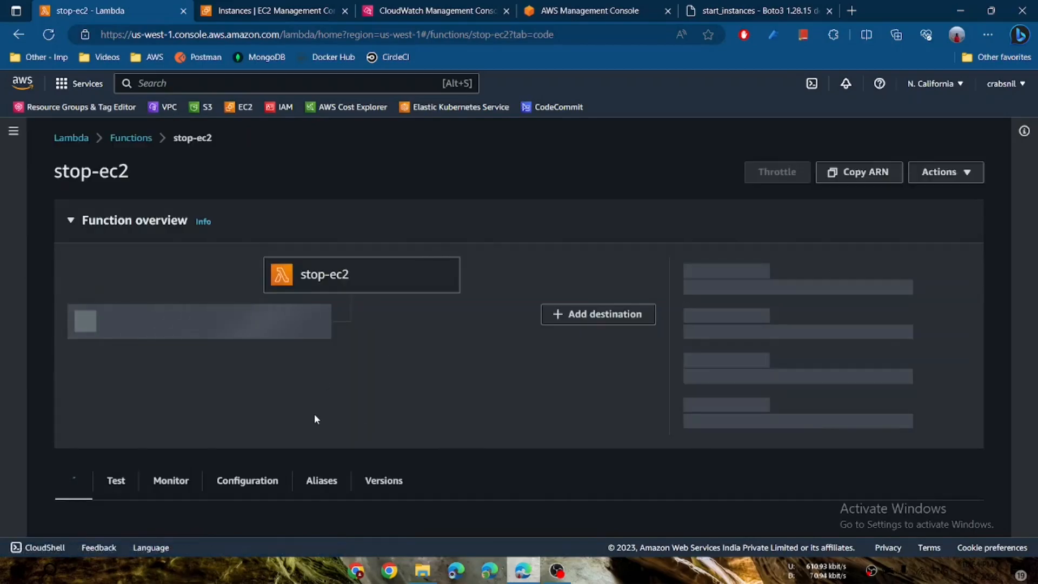
scroll(316, 419, down, 2)
scroll(316, 420, down, 5)
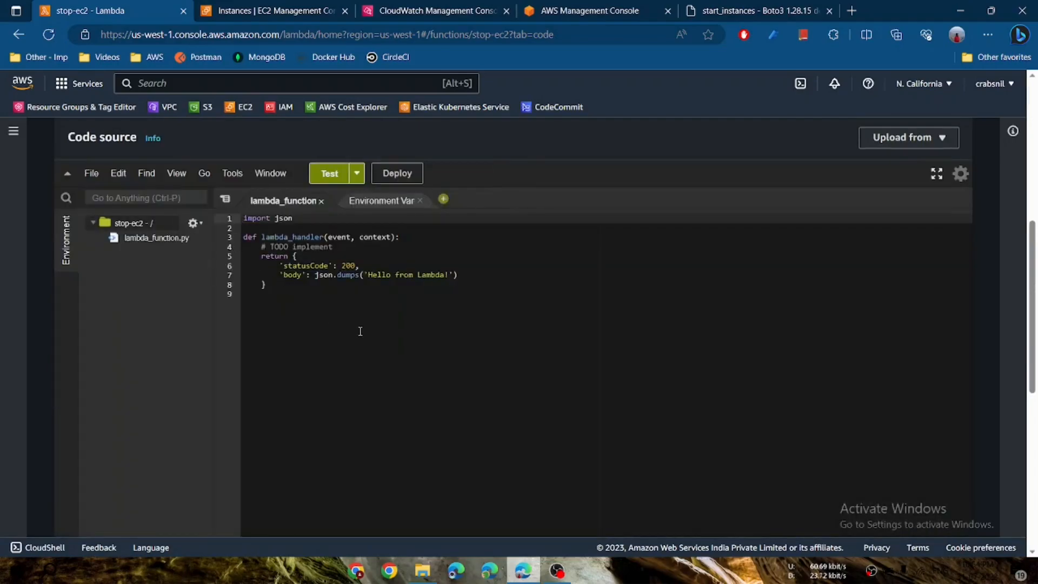
drag(304, 308, 246, 216)
key(ctrl+v)
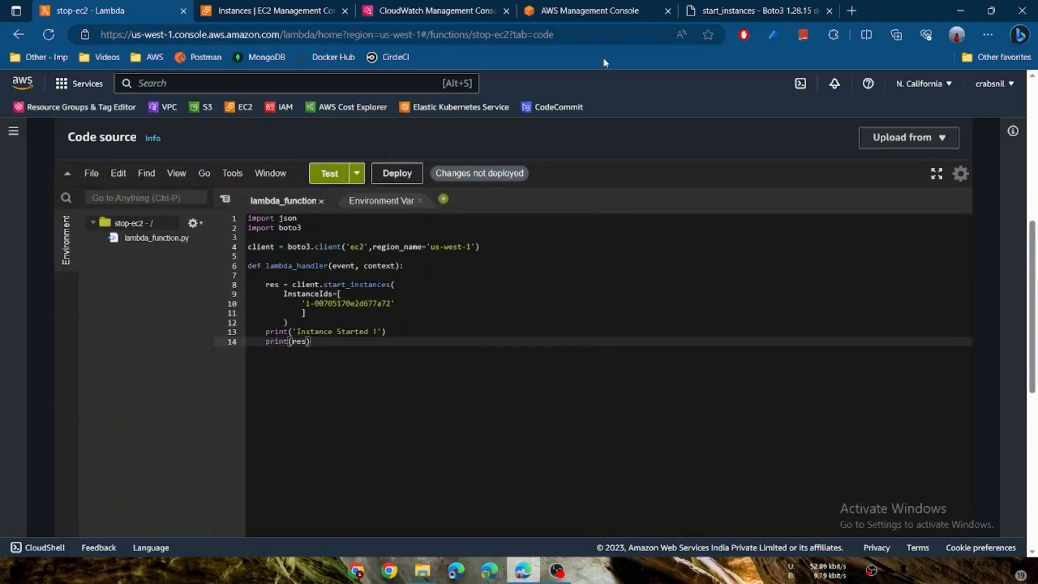
Step: Search the Boto3 start_instances documentation page for "stop" and go through the matches
click(723, 12)
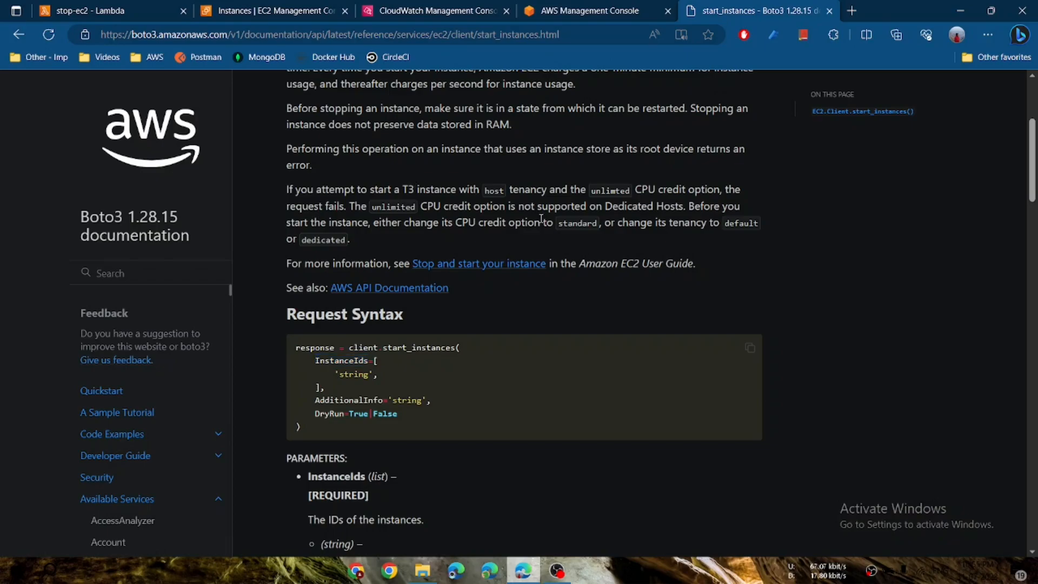
key(ctrl+f)
text(stop)
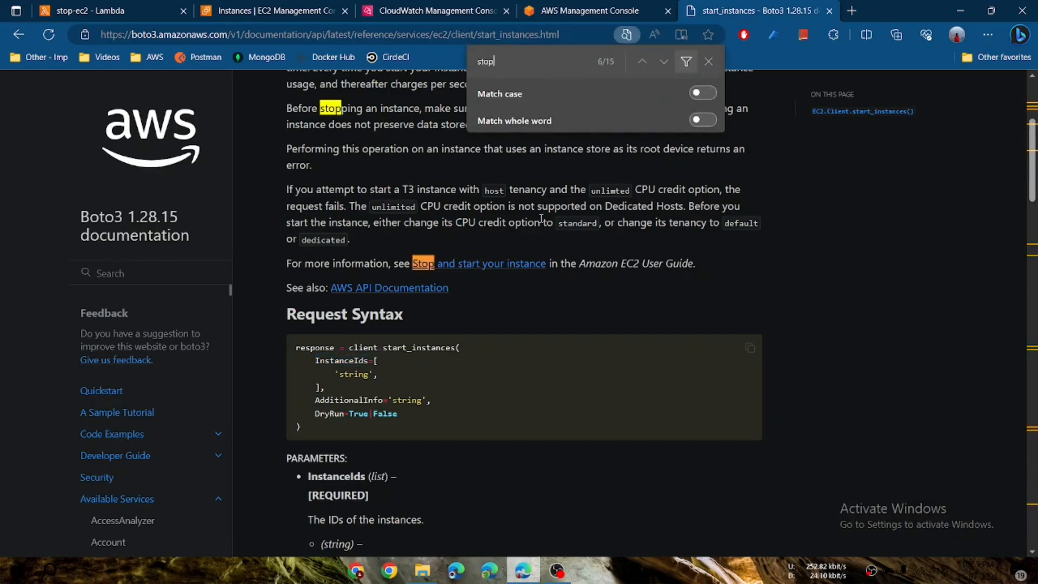
key(Return)
key(Return)
key(Return)
key(Return)
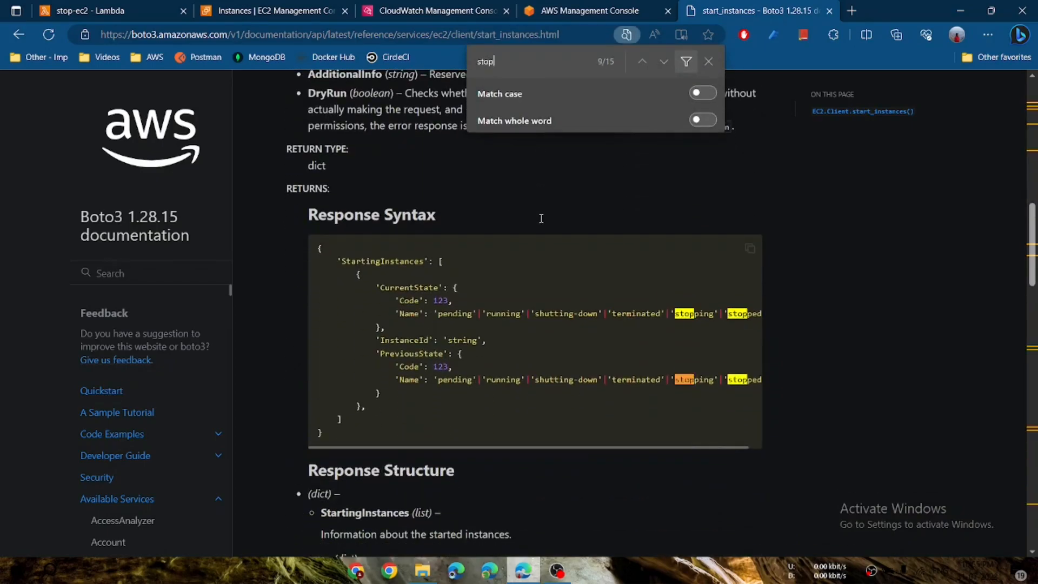
key(Return)
key(Return)
key(Return)
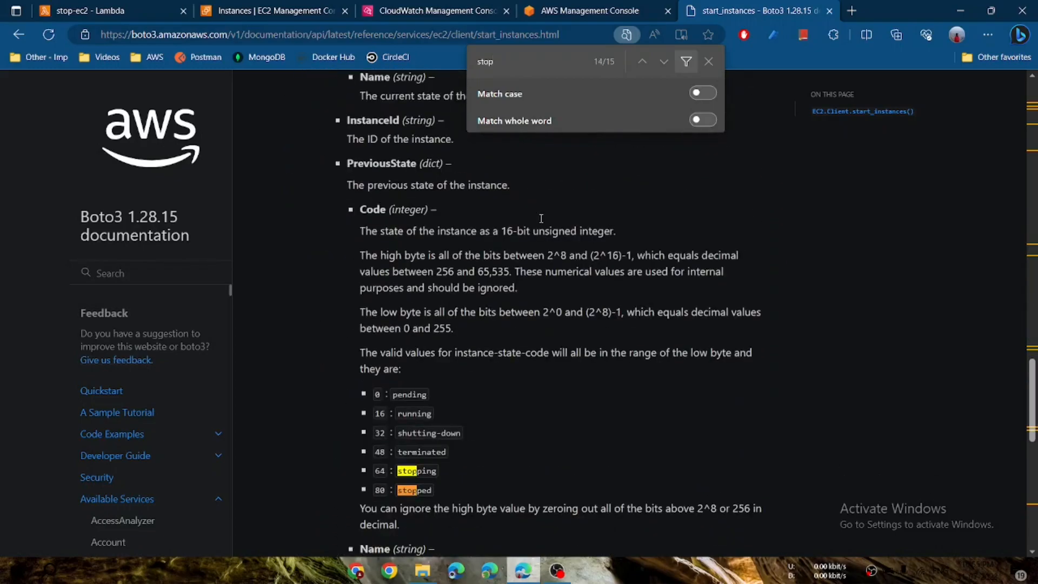
key(Return)
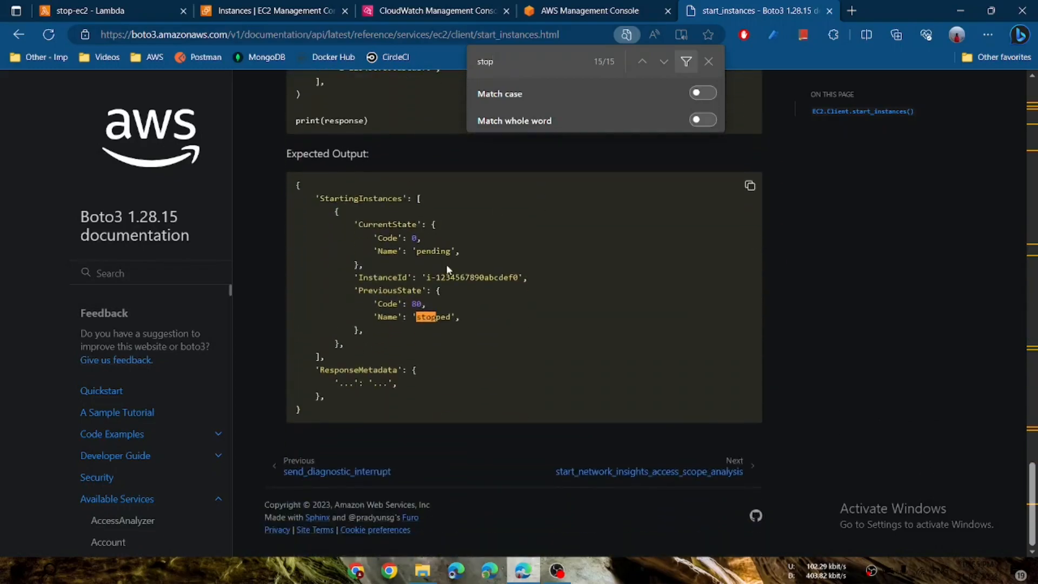
scroll(447, 268, up, 10)
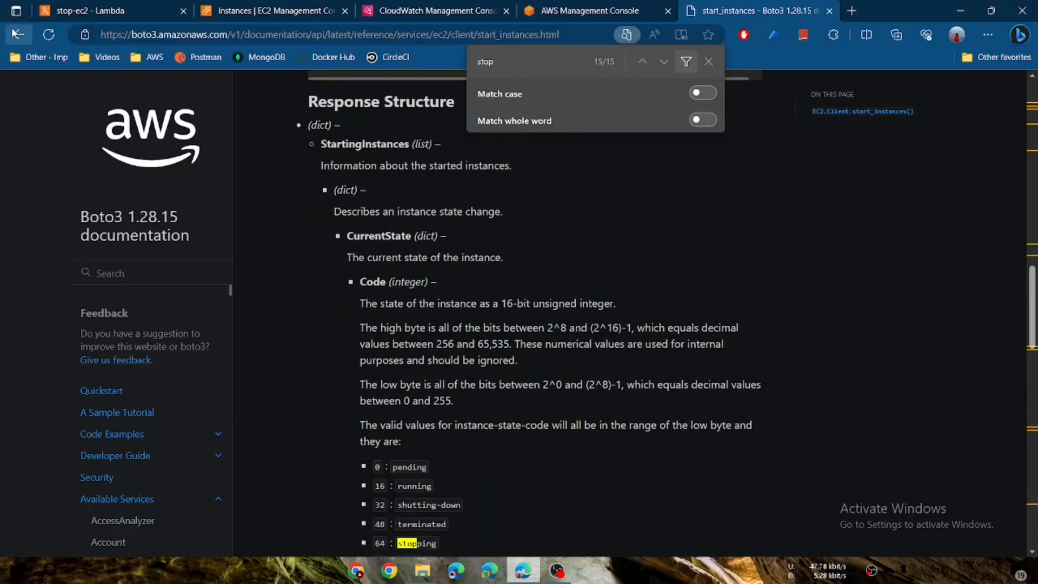
Step: Return to the Boto3 EC2 client page, search it for "stop" and open the stop_instances documentation
click(17, 34)
key(ctrl+f)
text(stop)
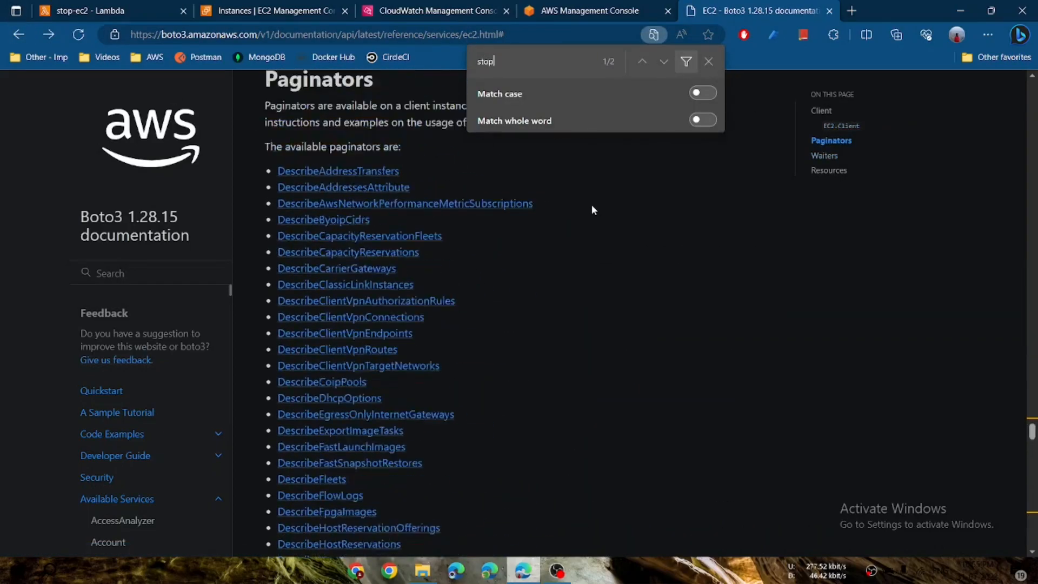
click(309, 318)
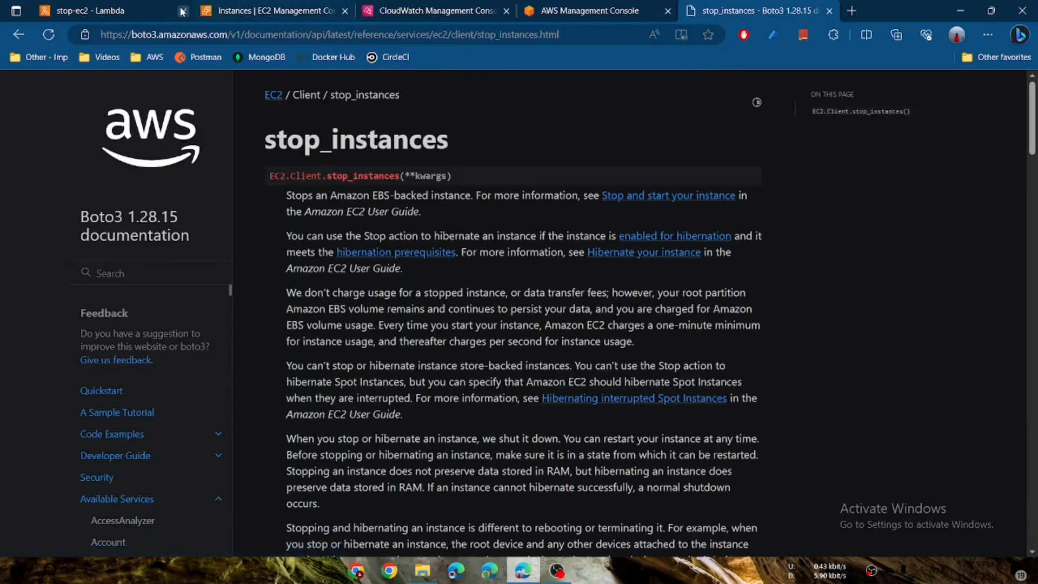
Step: Change the start_instances call in the stop-ec2 code to stop_instances and deploy the function
click(142, 8)
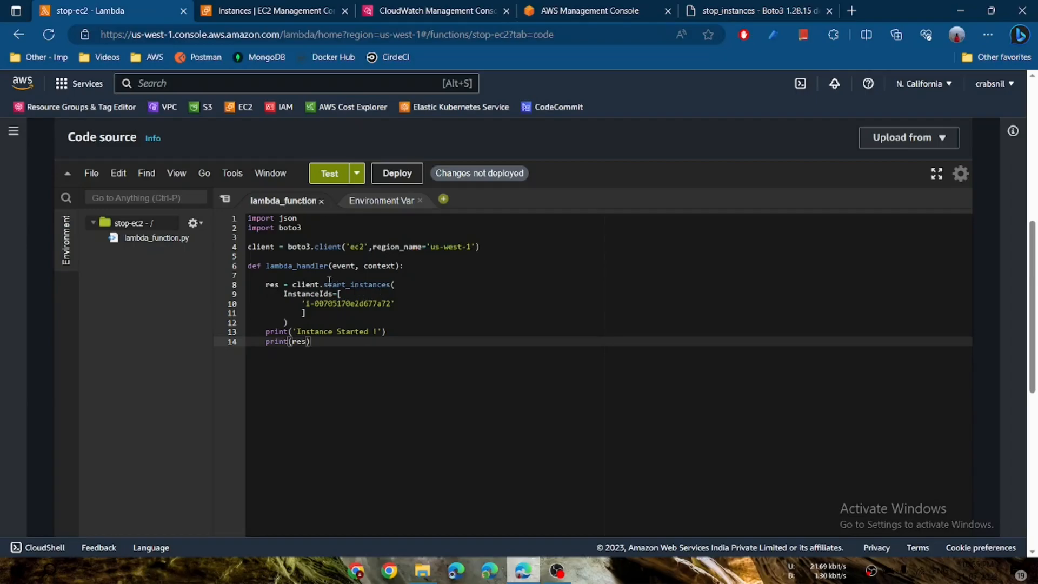
click(348, 285)
key(BackSpace)
key(BackSpace)
key(BackSpace)
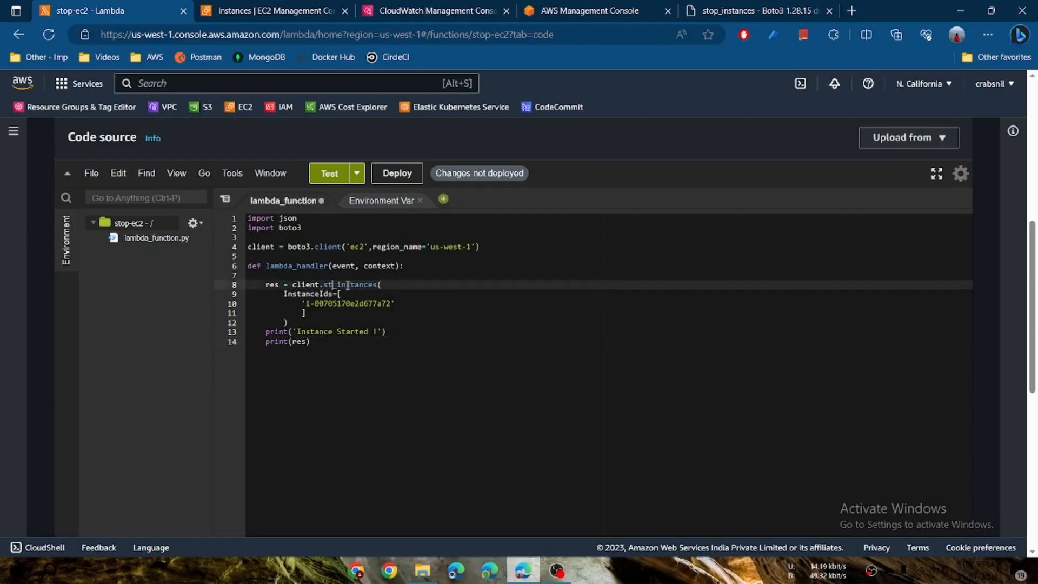
text(op)
click(320, 357)
click(397, 173)
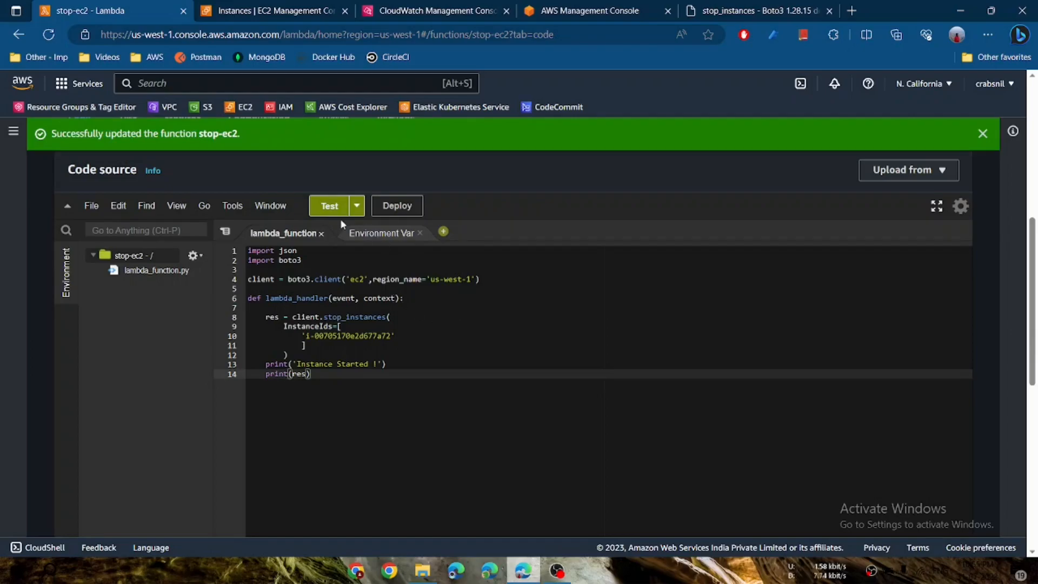
Step: Create a private test event named test for stop-ec2 with the hello-world template and save it
click(329, 206)
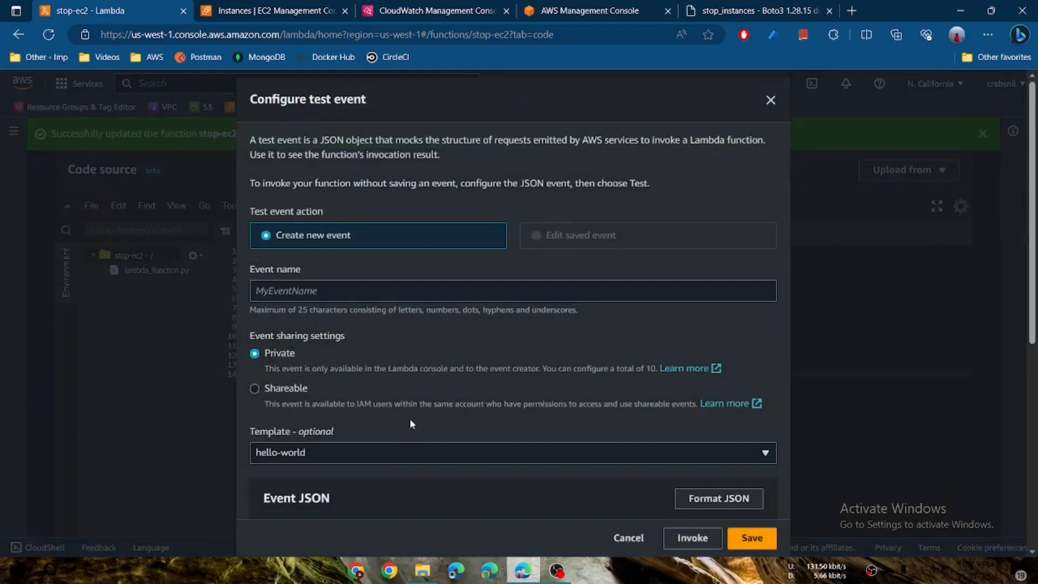
click(338, 293)
text(test)
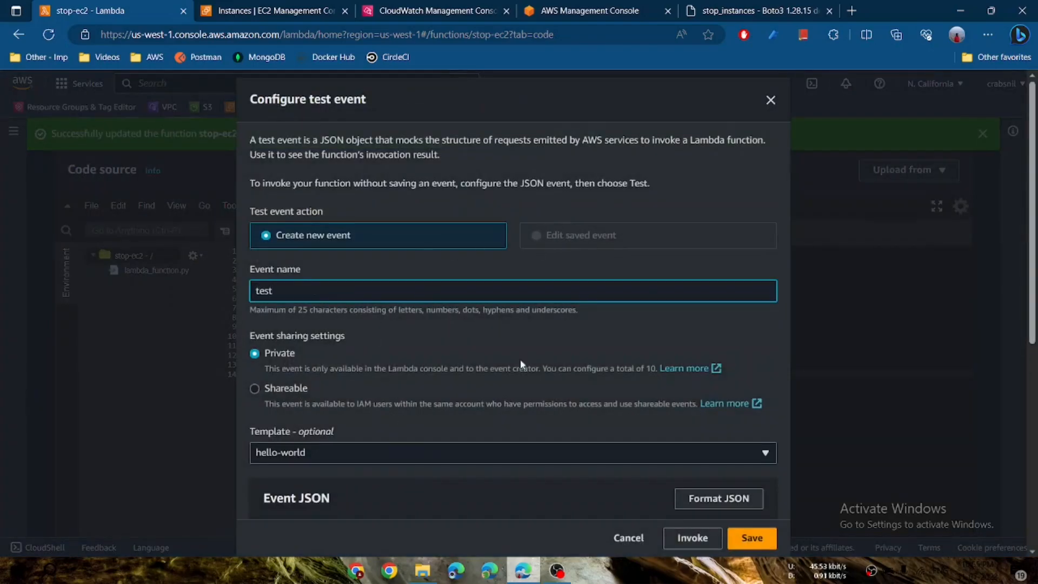
scroll(735, 468, down, 2)
click(751, 538)
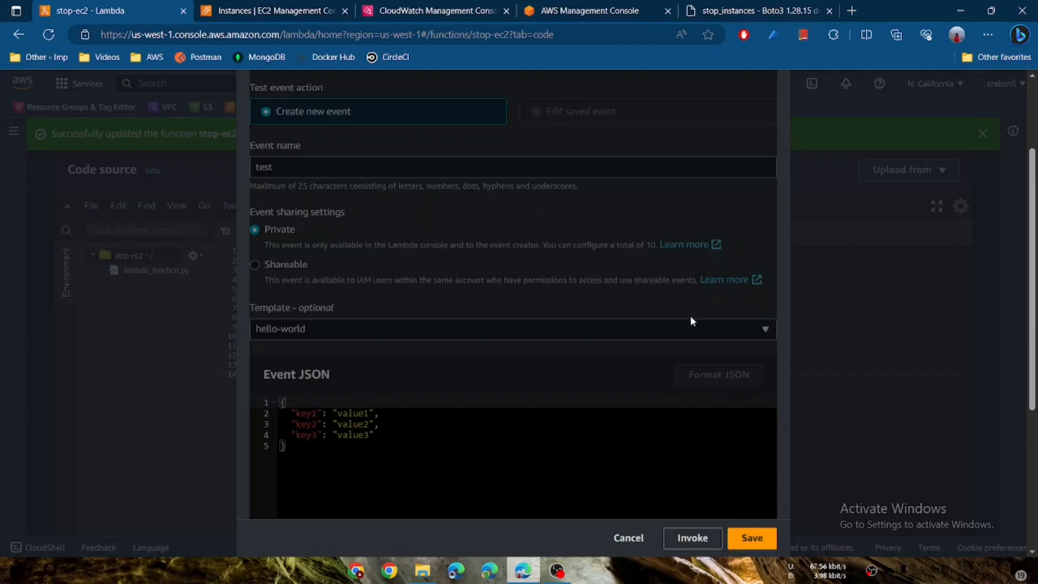
Step: Run the stop-ec2 test and dock the execution results in a separate pane beside the code files
click(331, 205)
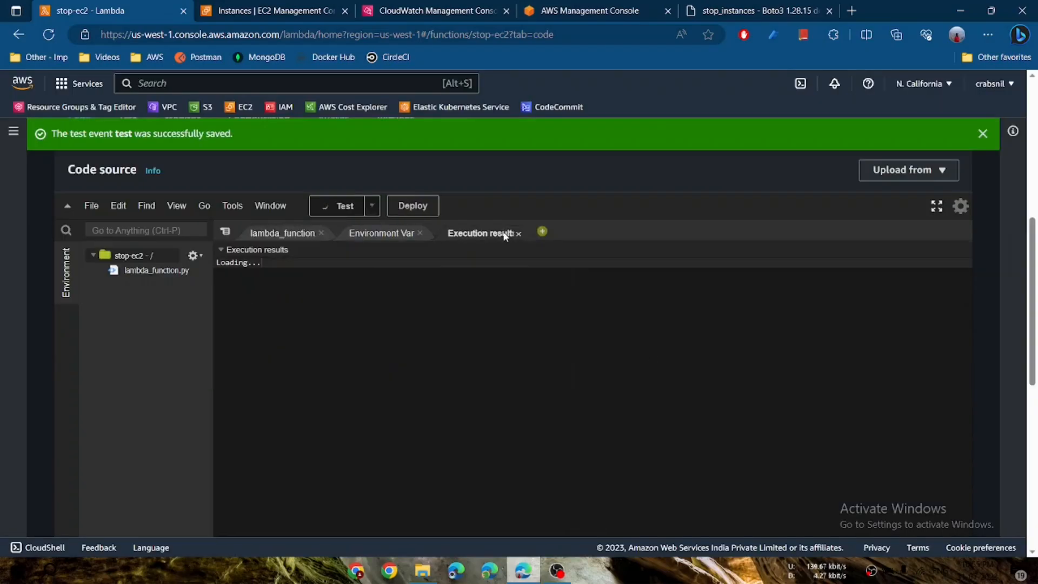
drag(492, 234, 738, 324)
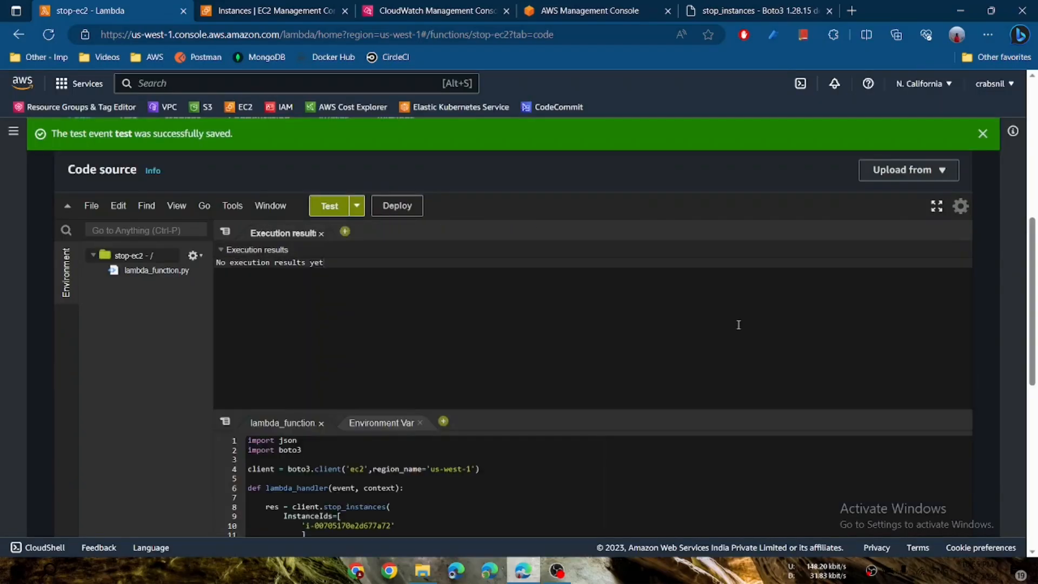
drag(282, 422, 293, 237)
drag(271, 423, 382, 226)
drag(481, 232, 705, 410)
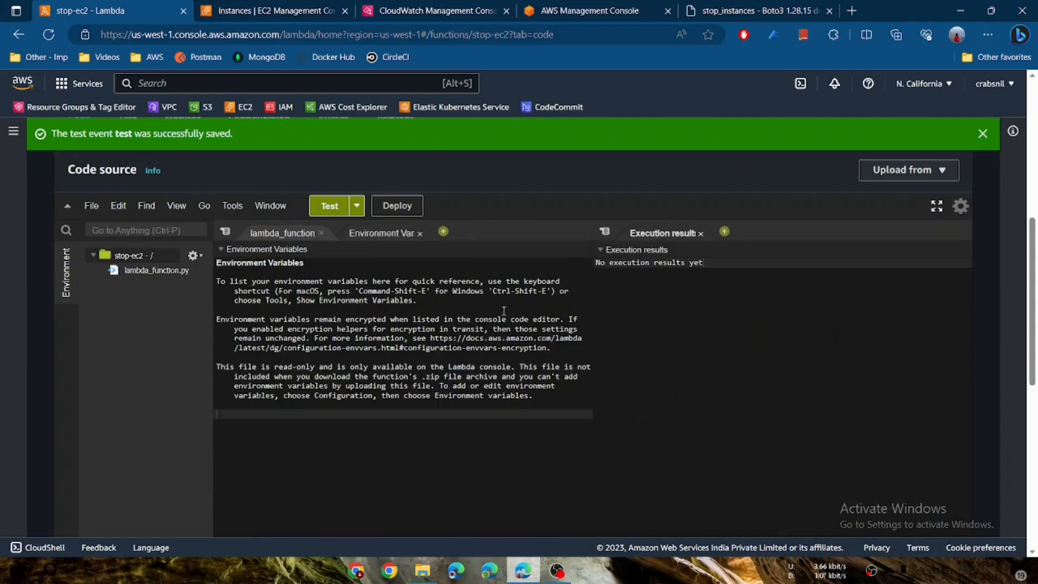
Step: Reopen lambda_function.py in the editor so the code shows beside the execution results
click(354, 232)
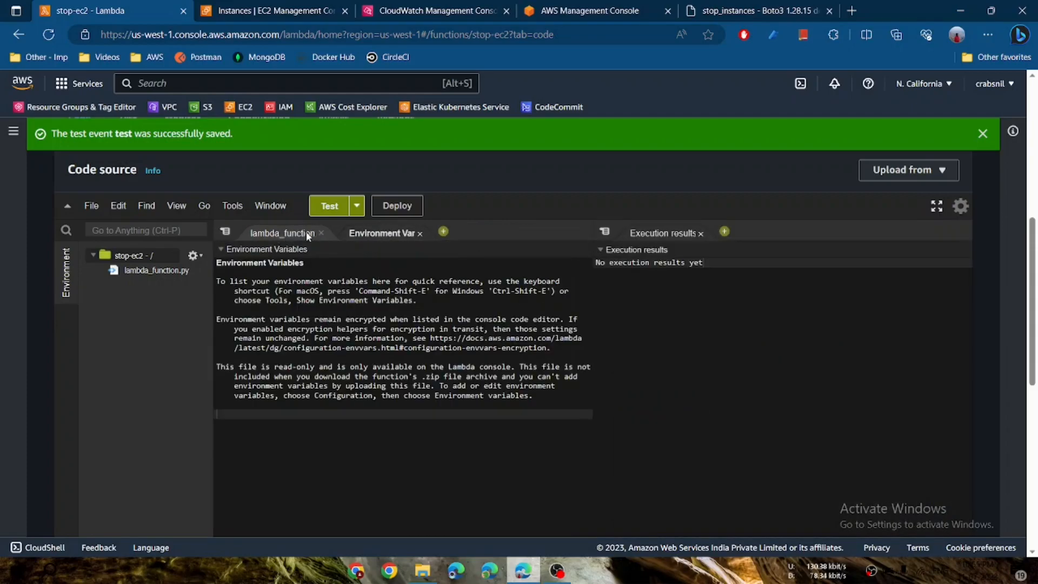
click(670, 233)
click(270, 205)
click(417, 248)
click(416, 248)
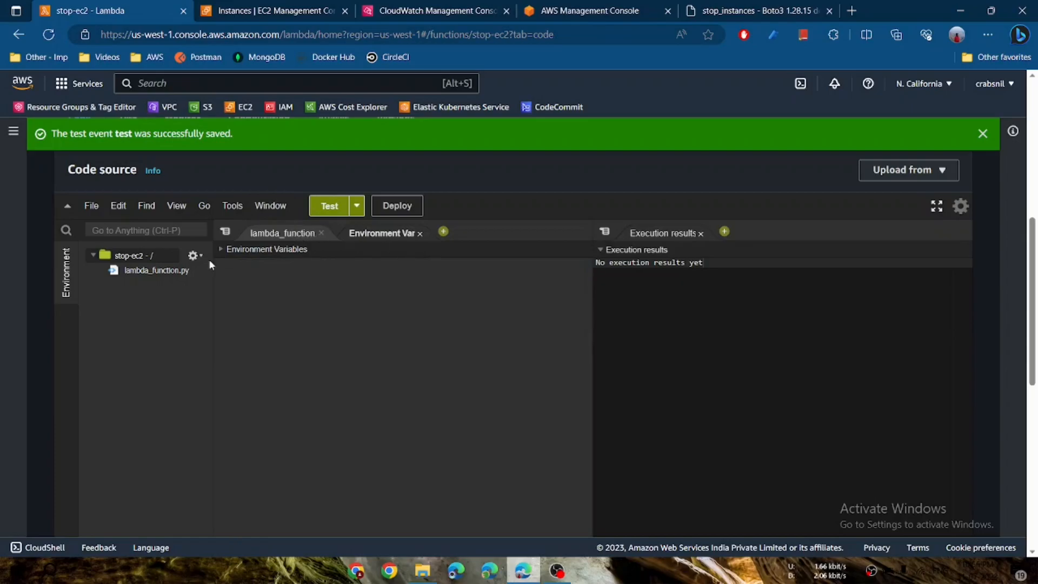
click(157, 270)
double_click(157, 273)
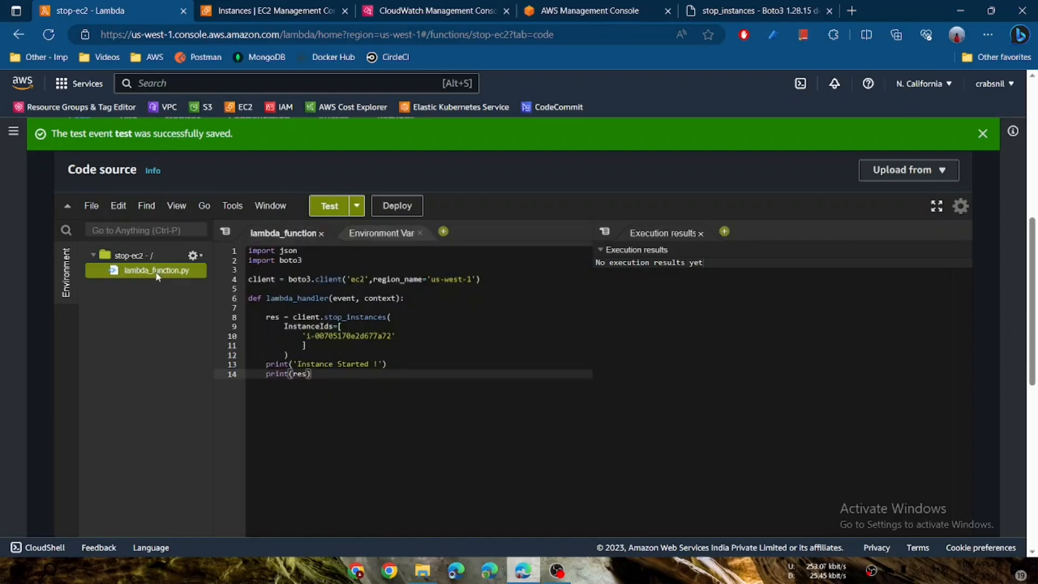
Step: Run the test event on stop-ec2 and examine the StoppingInstances response in the function logs
click(347, 205)
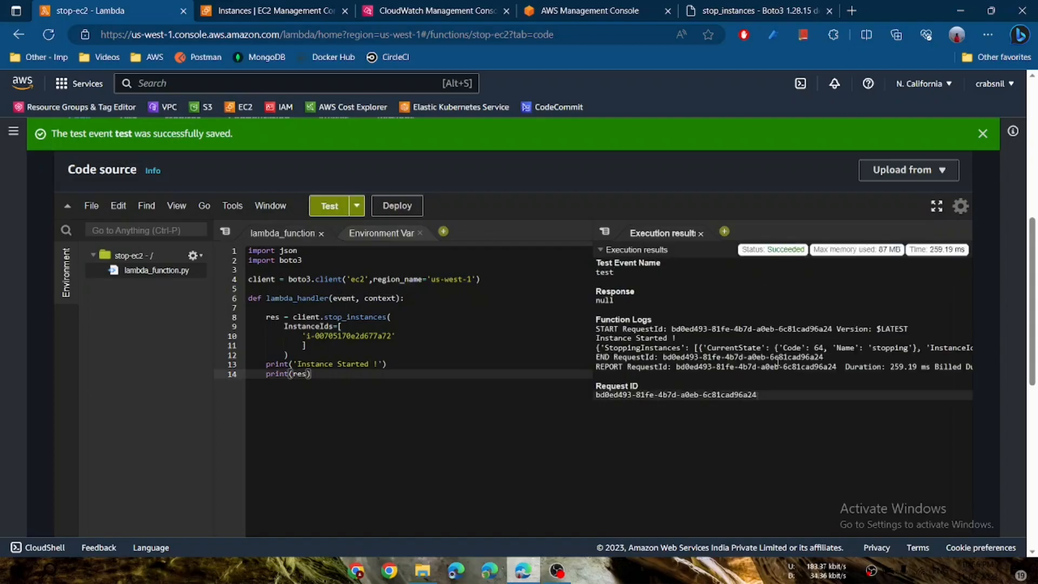
scroll(773, 359, right, 1)
scroll(777, 359, right, 10)
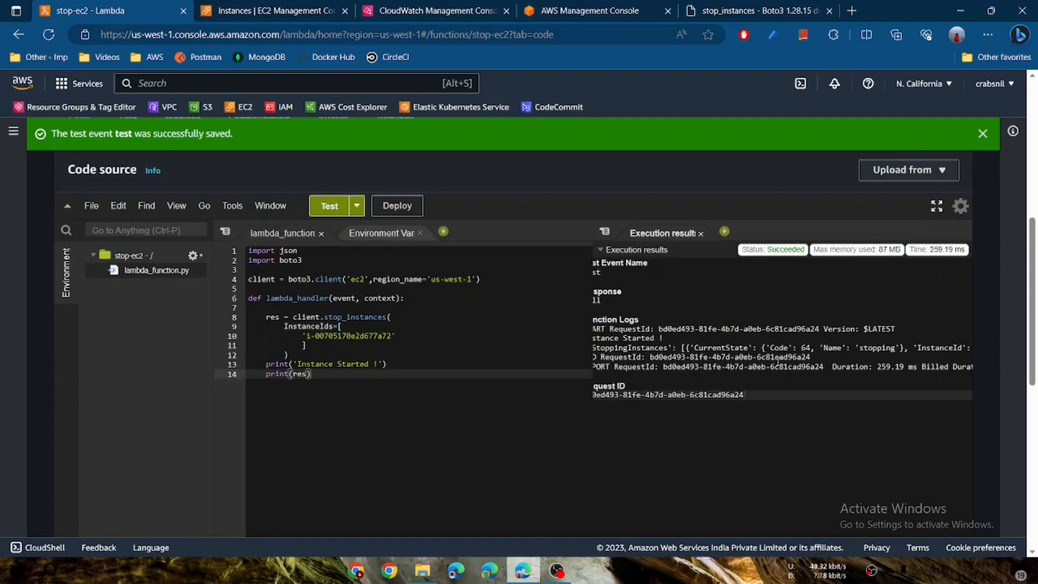
scroll(778, 361, left, 10)
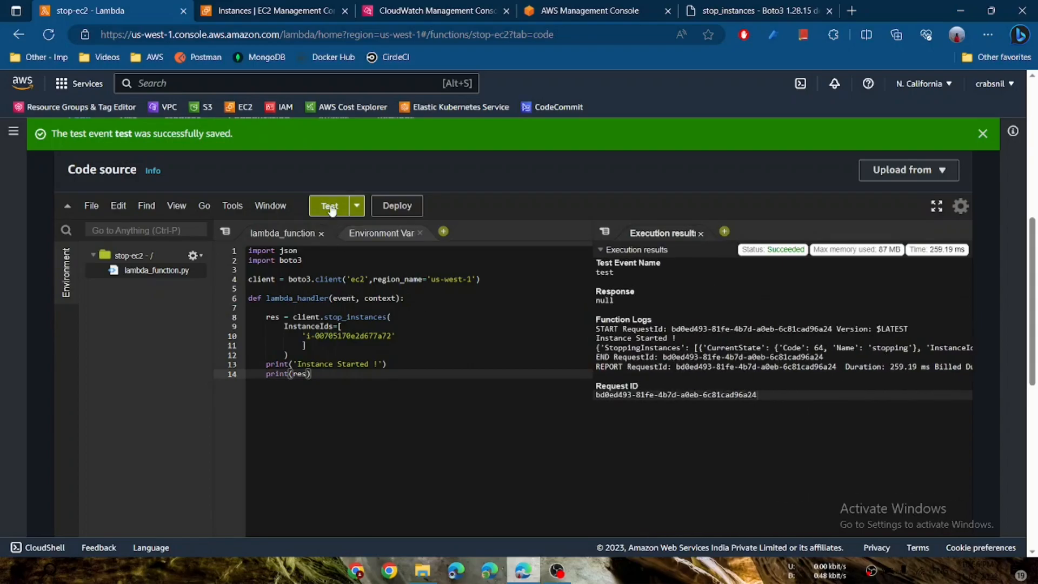
Step: Refresh the EC2 instances list and check the state of the test instance
click(463, 6)
click(276, 10)
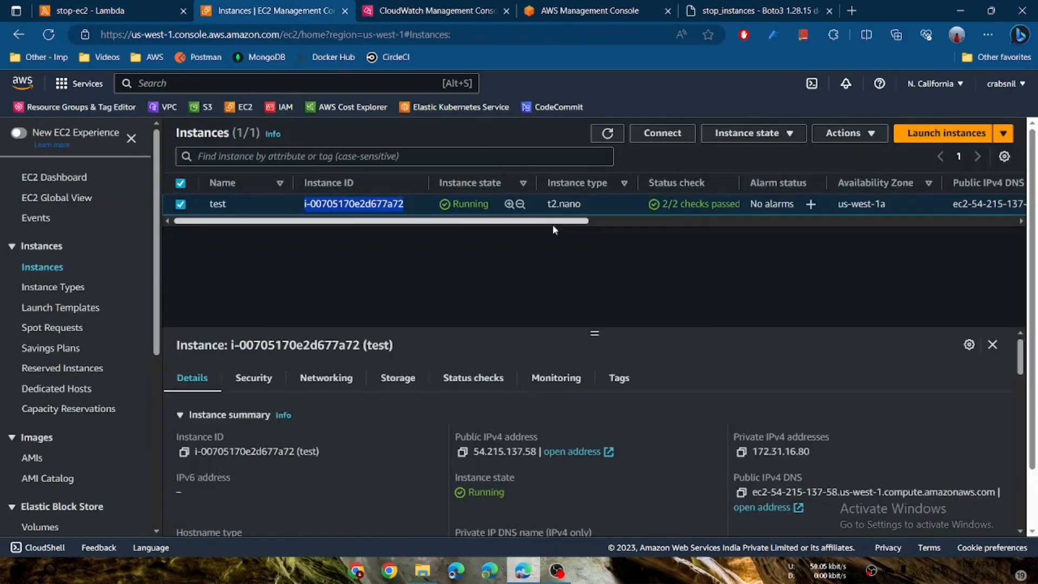
click(609, 133)
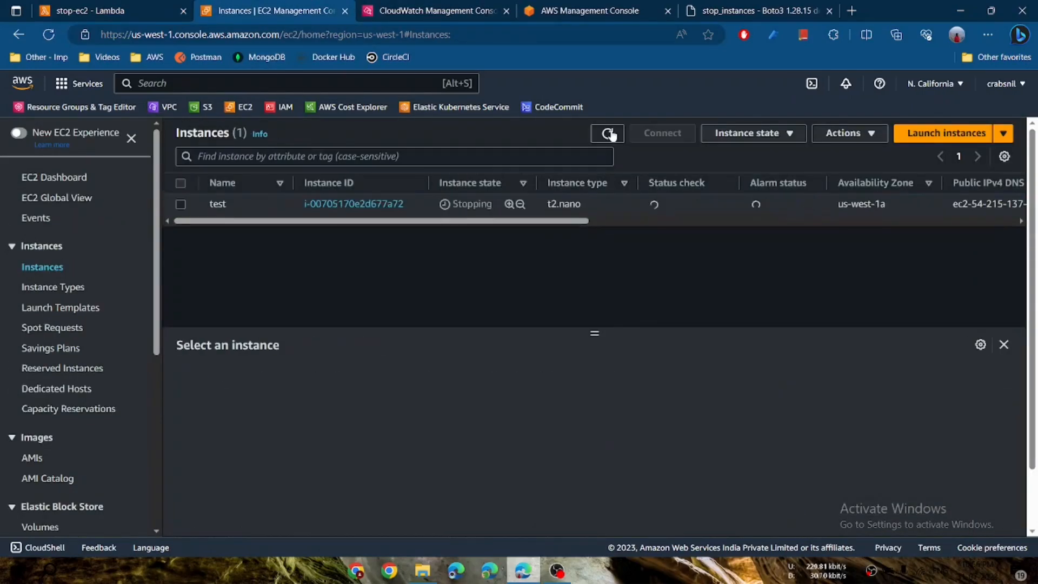
Step: Refresh the CloudWatch log groups list and open the /aws/lambda/stop-ec2 log group
click(398, 6)
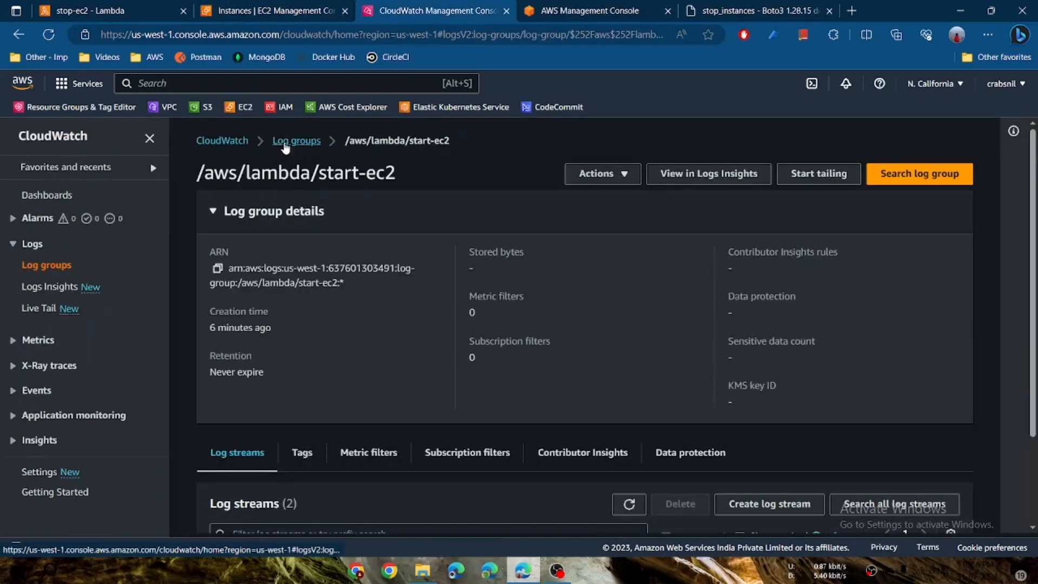
click(285, 141)
click(568, 179)
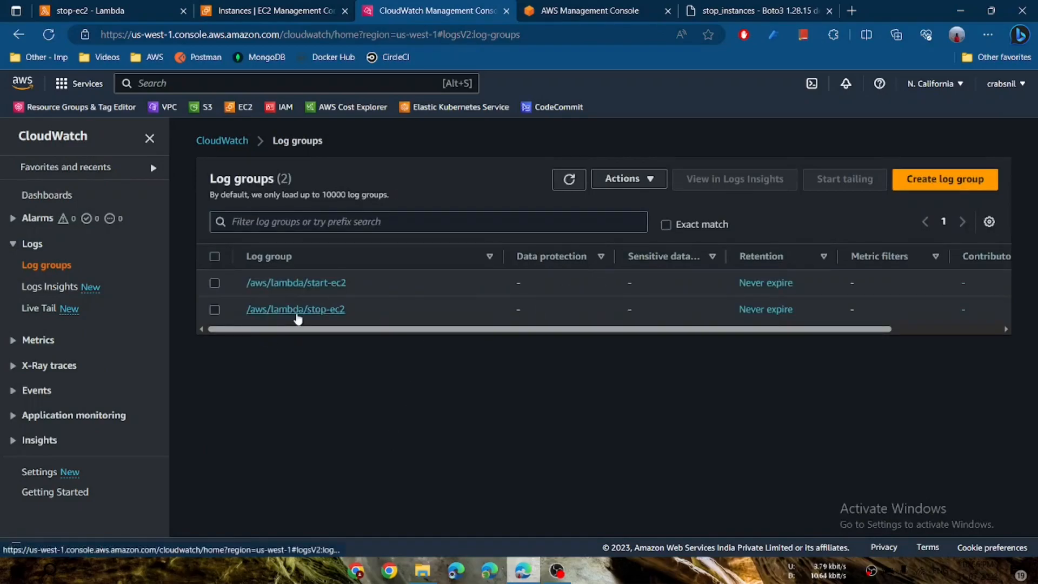
click(296, 313)
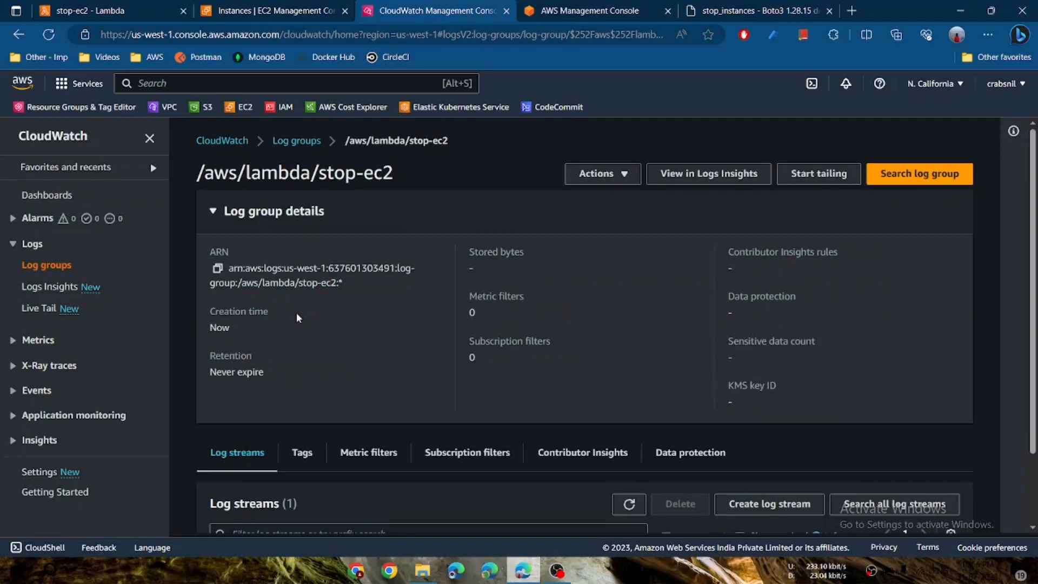
Step: Return to the EC2 instances list and refresh it repeatedly to follow the test instance's shutdown
click(242, 15)
click(108, 11)
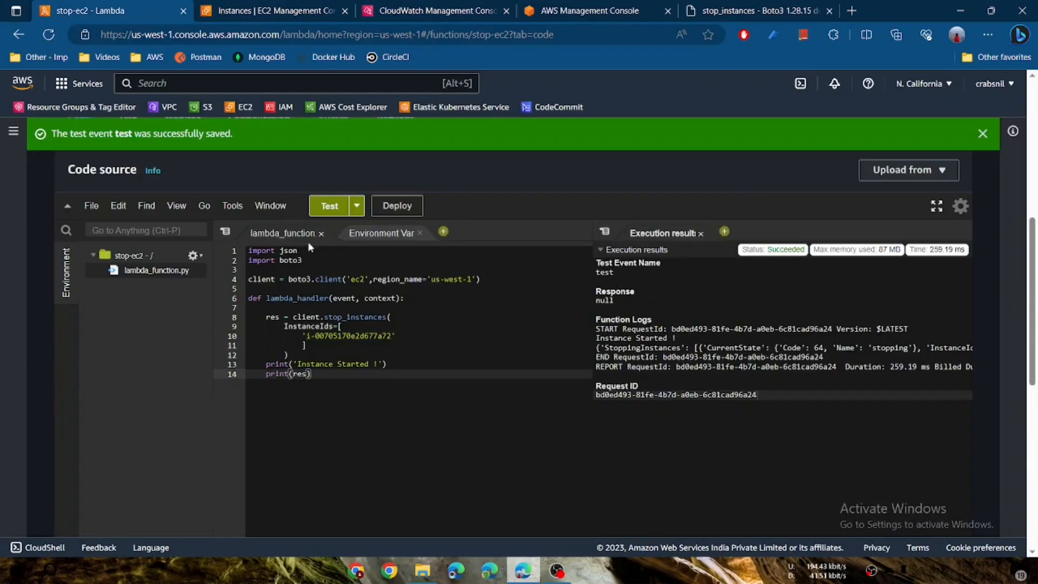
click(294, 15)
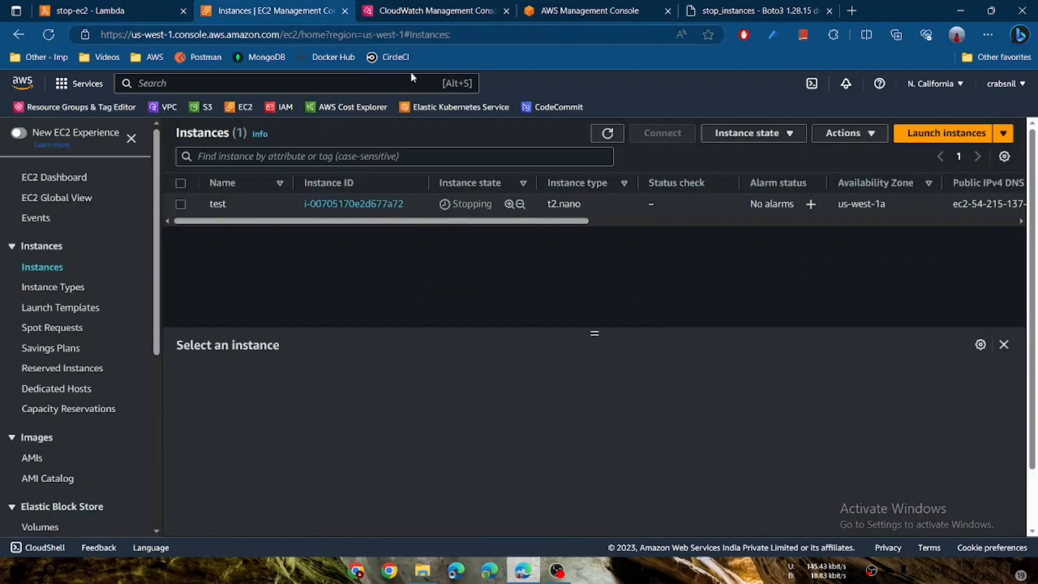
click(604, 139)
click(604, 139)
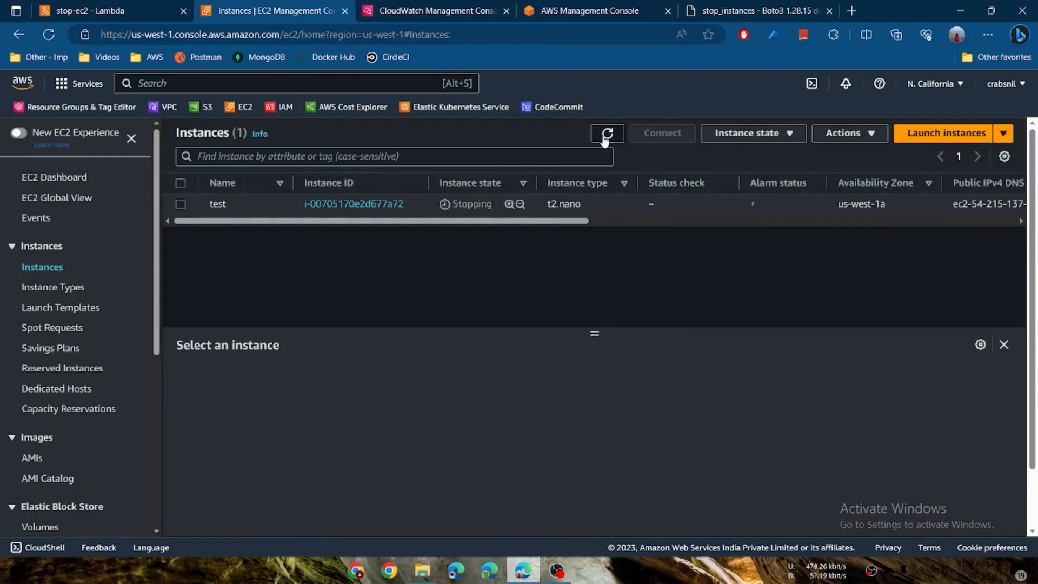
click(603, 135)
Step: Open the start-ec2 function from the Lambda functions list and bring up its code source
click(115, 10)
click(15, 132)
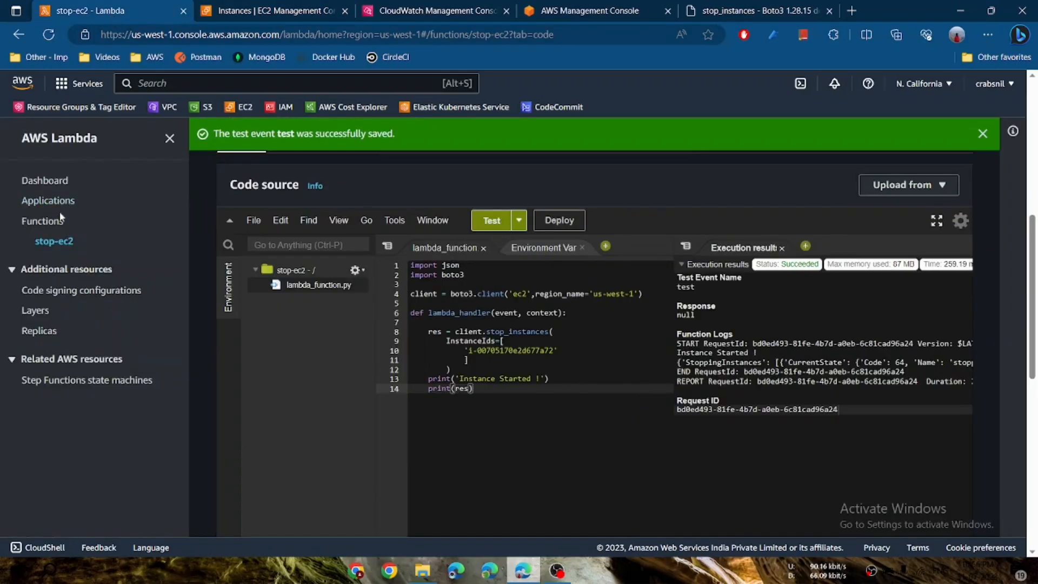
click(43, 221)
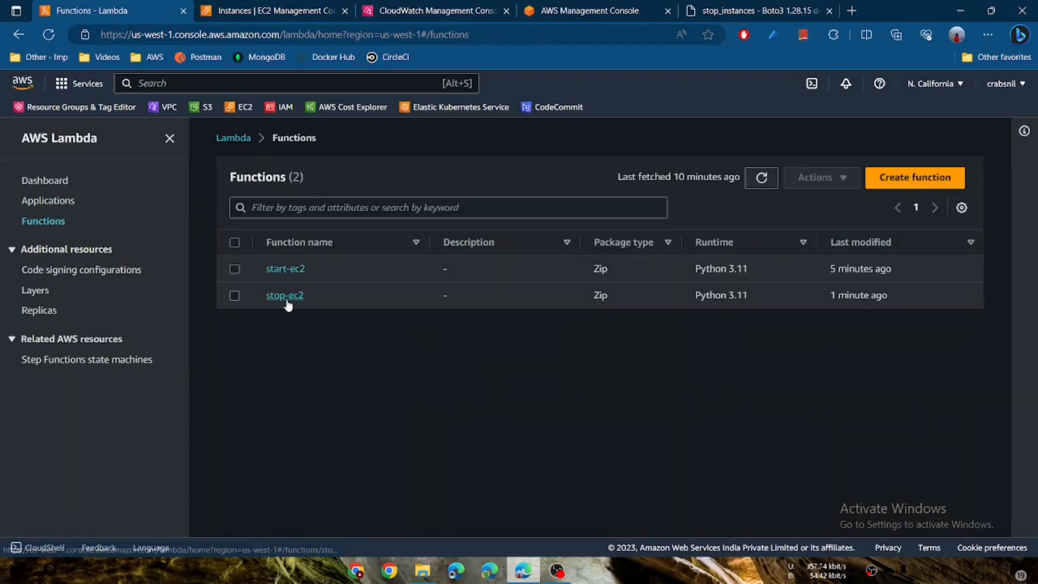
click(284, 269)
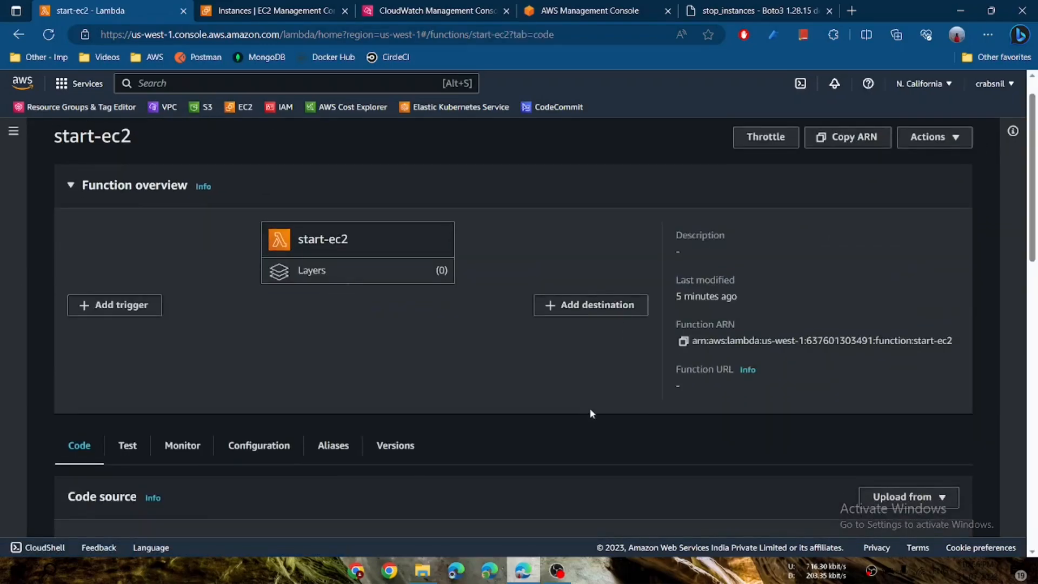
scroll(590, 413, down, 6)
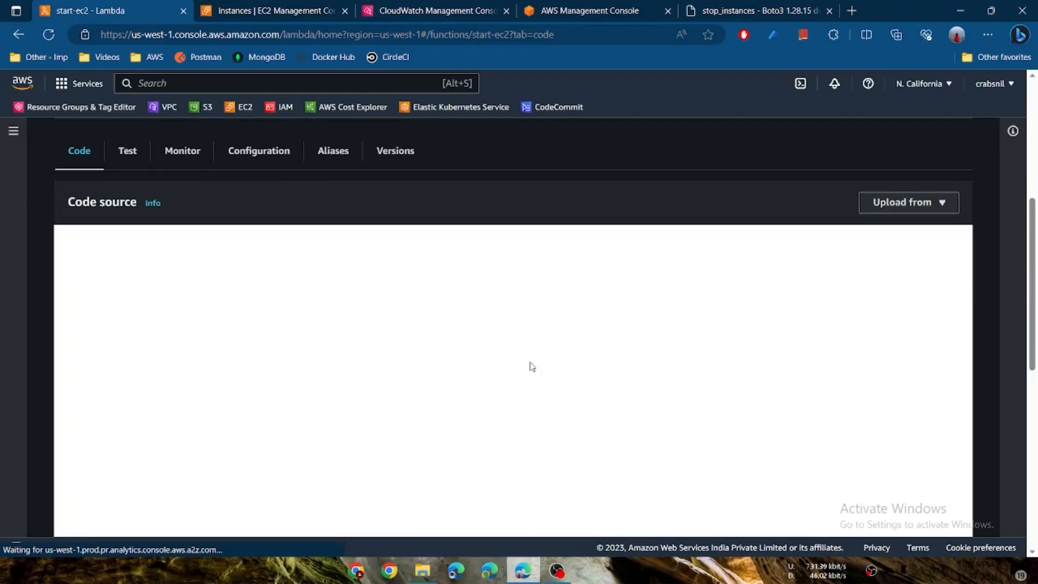
scroll(530, 366, down, 1)
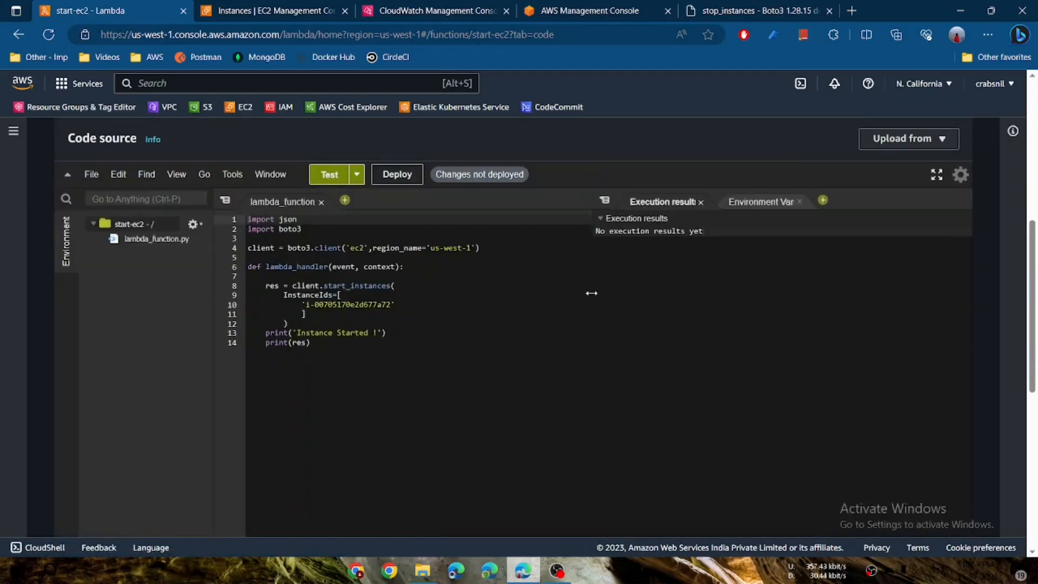
Step: Deploy the pending start-ec2 code changes and run the function's saved test event
drag(591, 293, 435, 325)
click(391, 181)
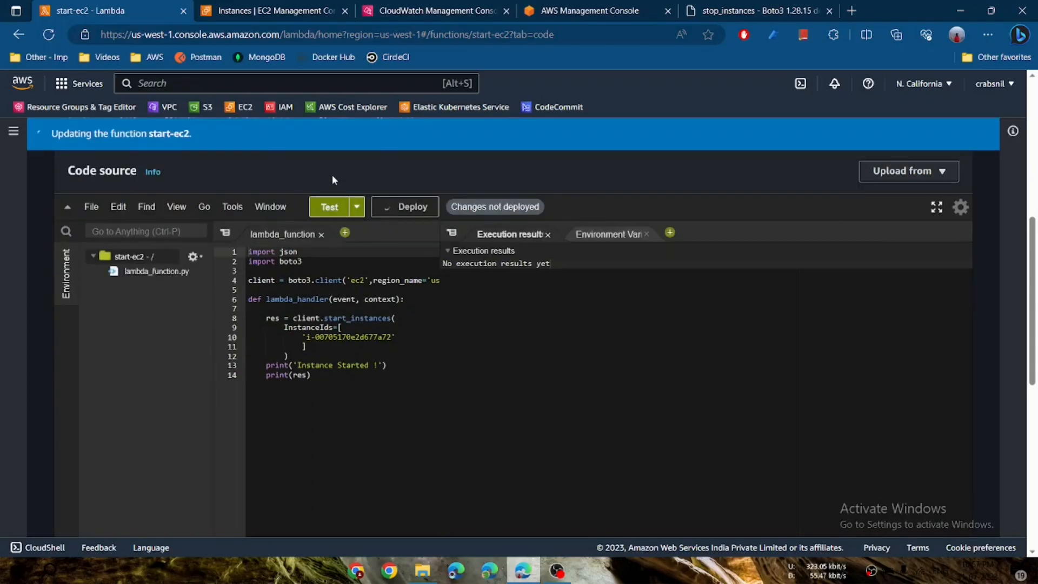
key(ctrl+F5)
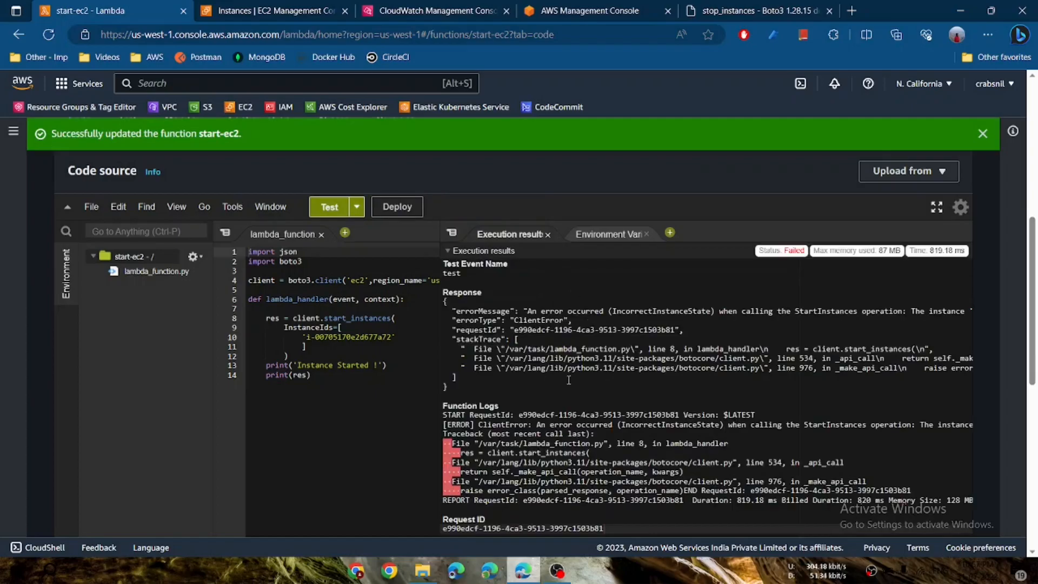
Step: Examine the error response and function logs of the start-ec2 test, resizing the results pane beside the code
scroll(552, 350, down, 1)
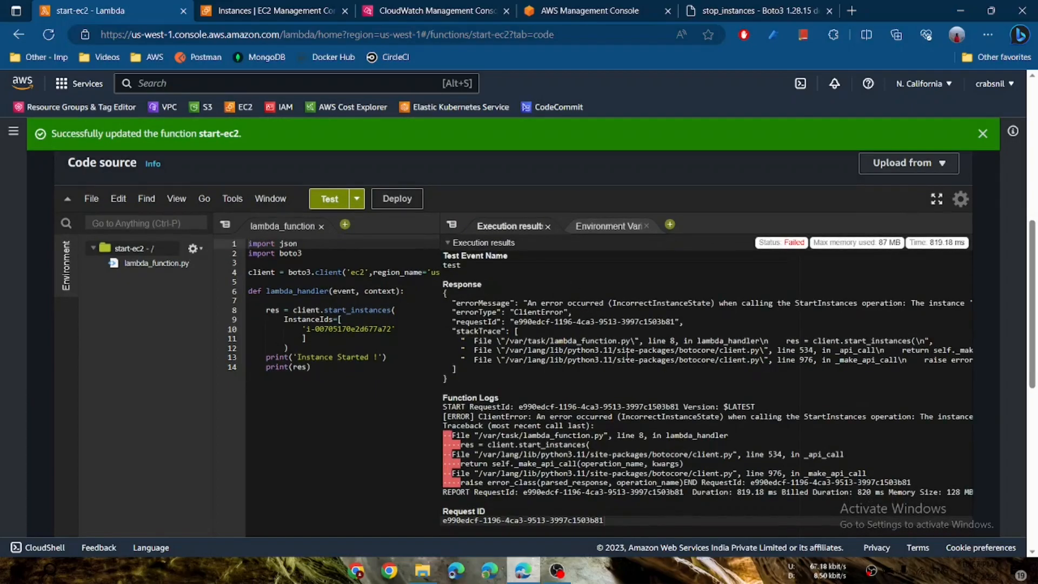
scroll(626, 353, down, 1)
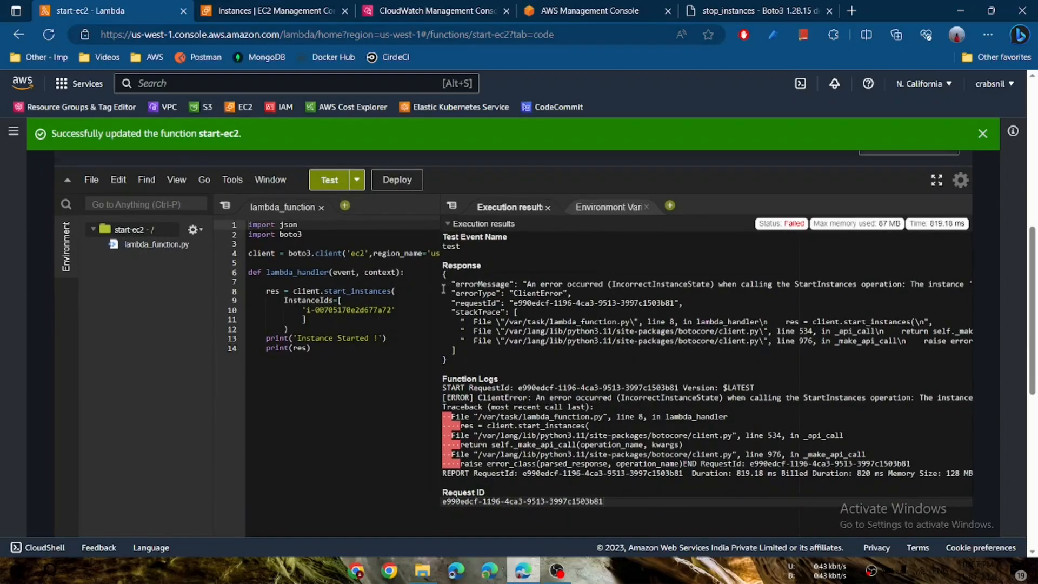
drag(440, 289, 499, 294)
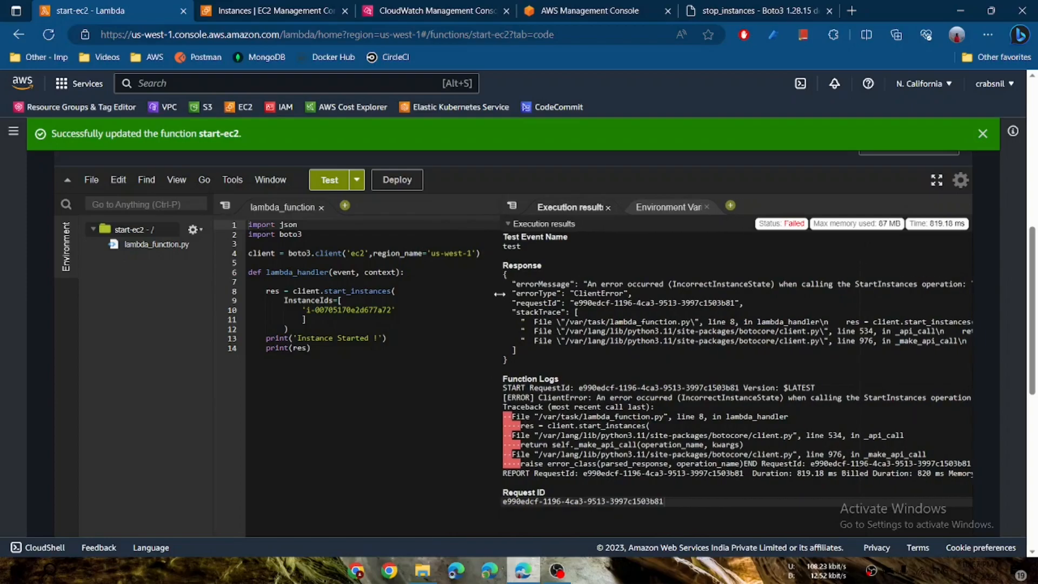
Step: Run the start-ec2 function's test event again and examine the full function log output, resizing the results pane beside the code
drag(499, 294, 449, 294)
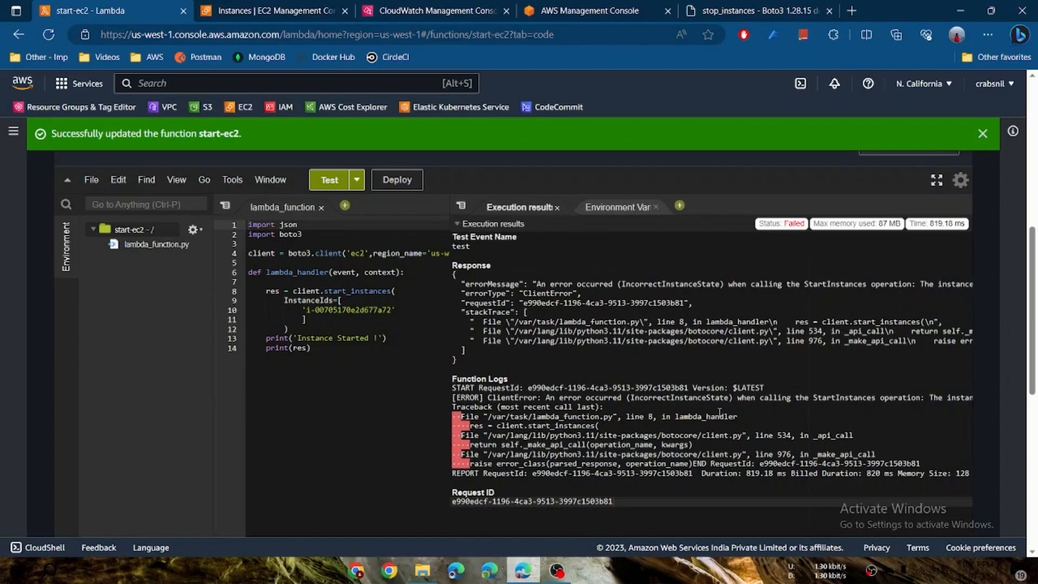
scroll(719, 413, down, 1)
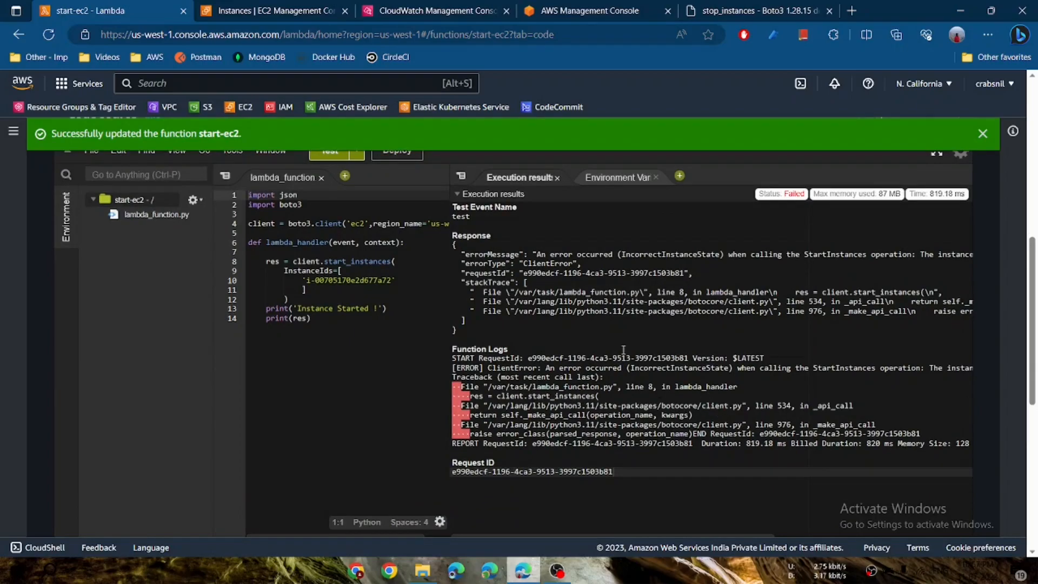
click(335, 157)
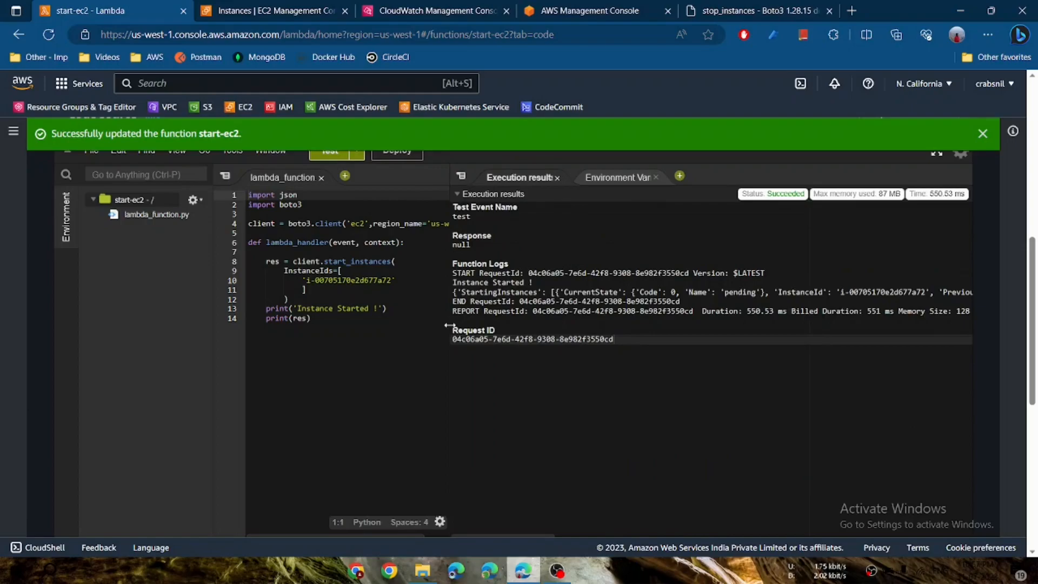
drag(451, 325, 349, 318)
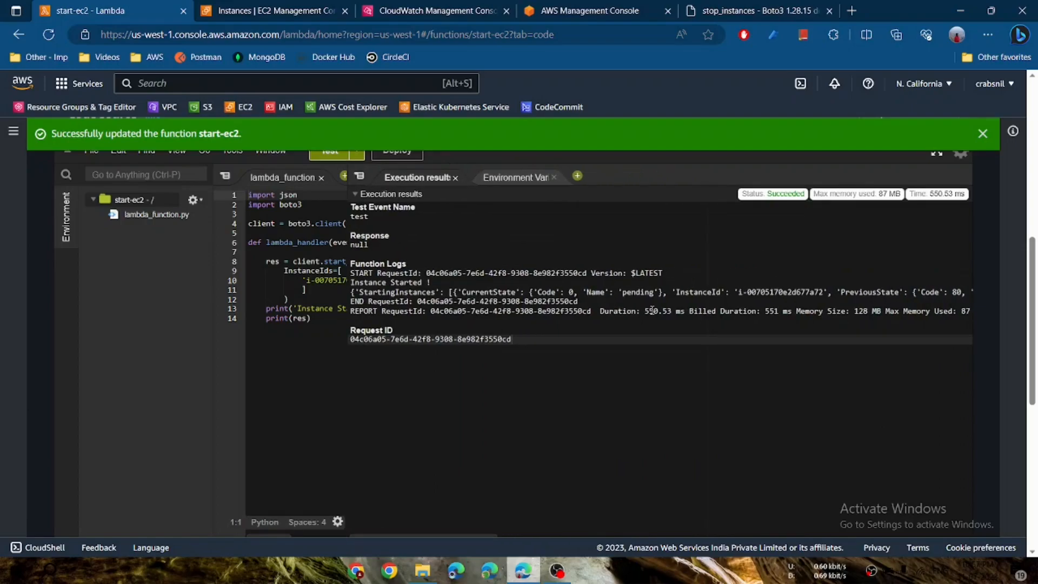
scroll(651, 310, right, 5)
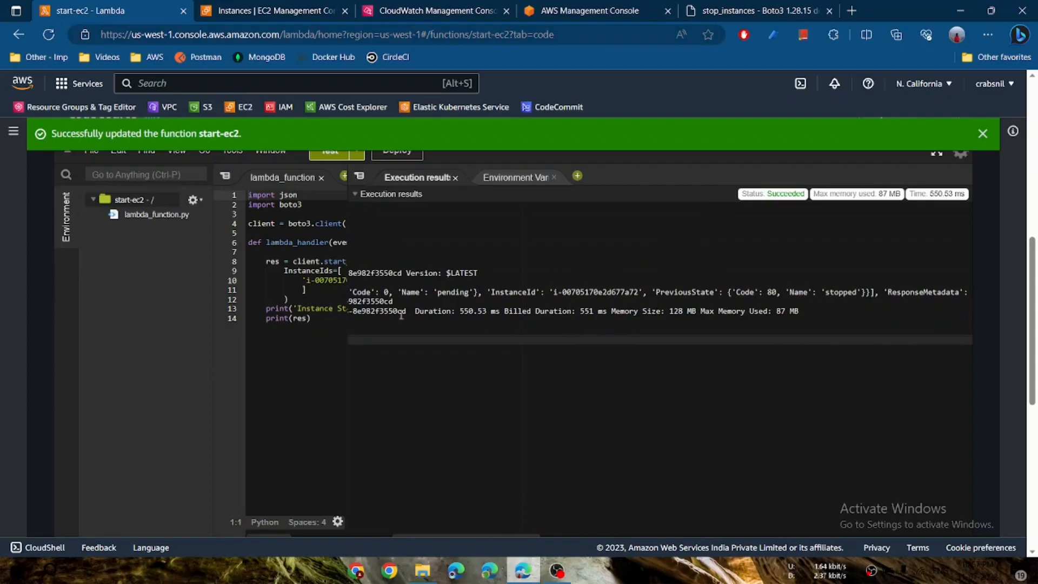
drag(351, 312, 540, 313)
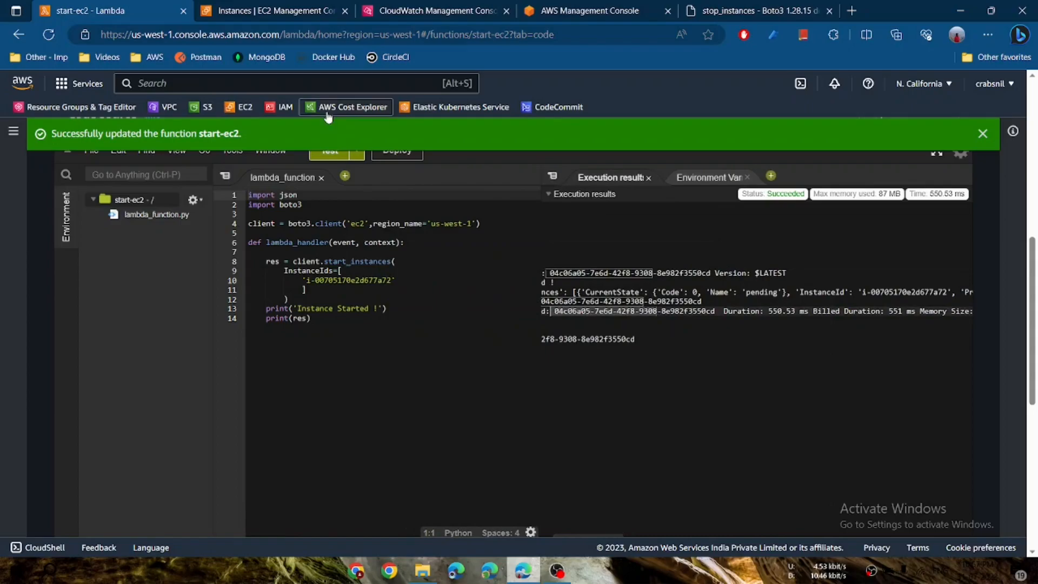
Step: Refresh the EC2 instances list to check the test instance's state, and return to the start-ec2 function
click(277, 12)
click(606, 135)
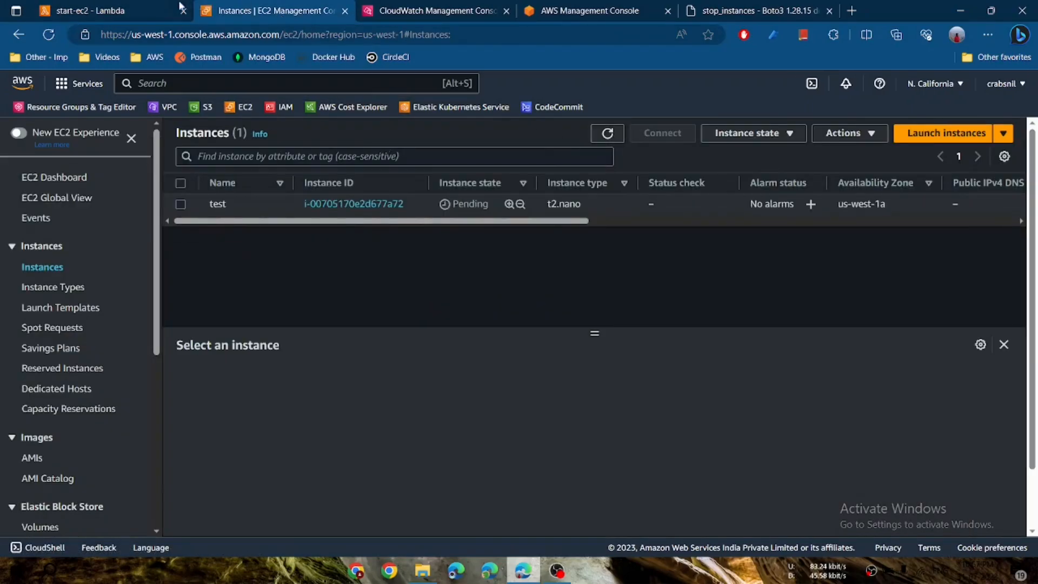
click(157, 10)
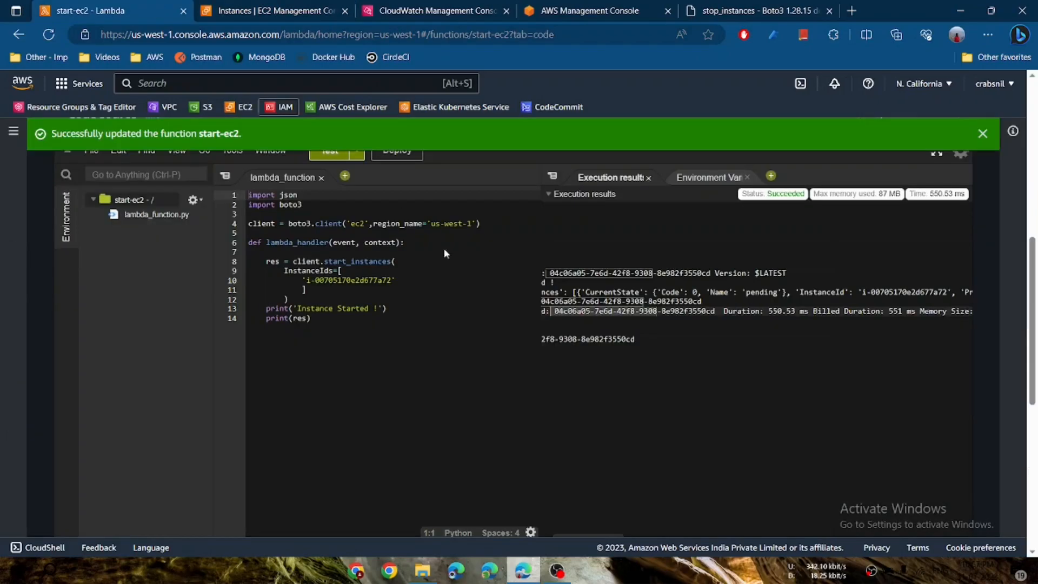
Step: Review the start of the start-ec2 function logs and widen the code editor beside the execution results
click(542, 301)
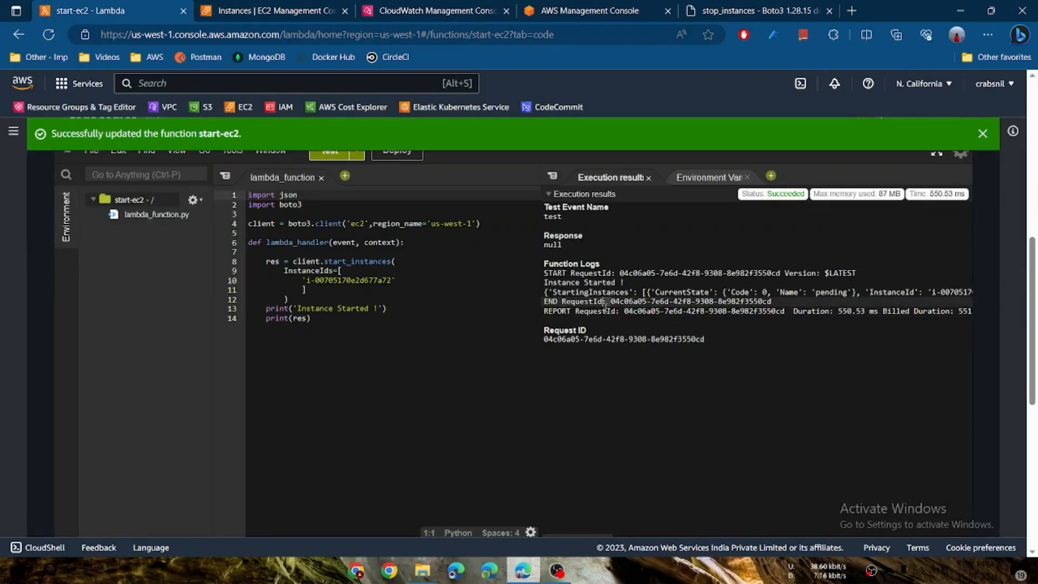
click(538, 373)
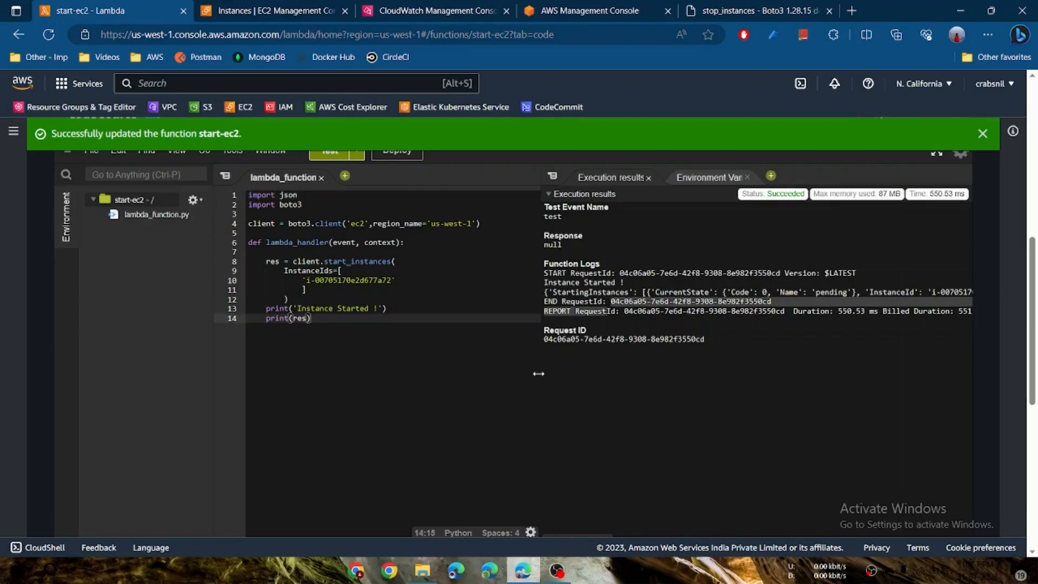
drag(538, 373, 600, 380)
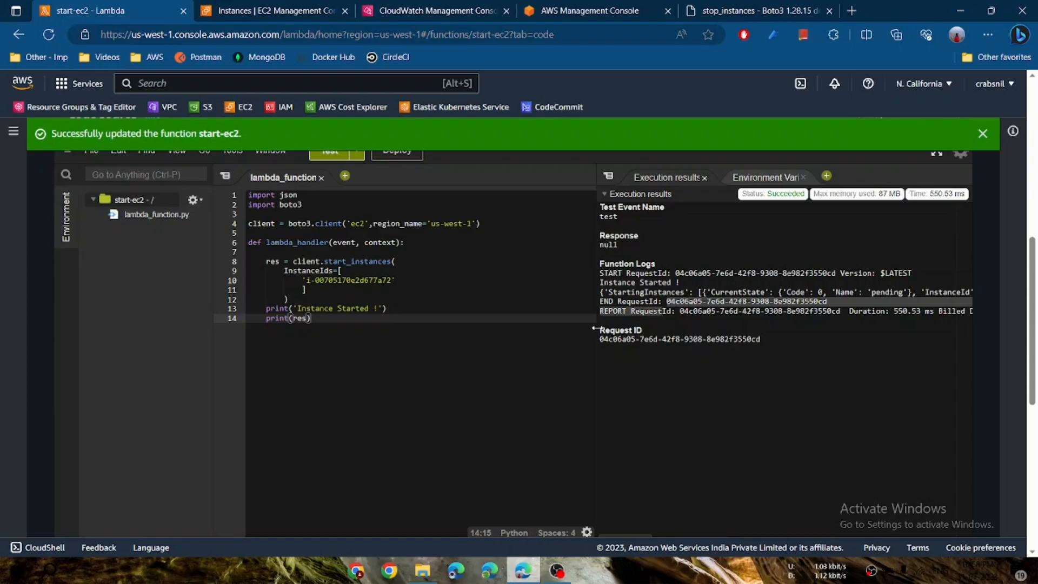
mouse_move(562, 573)
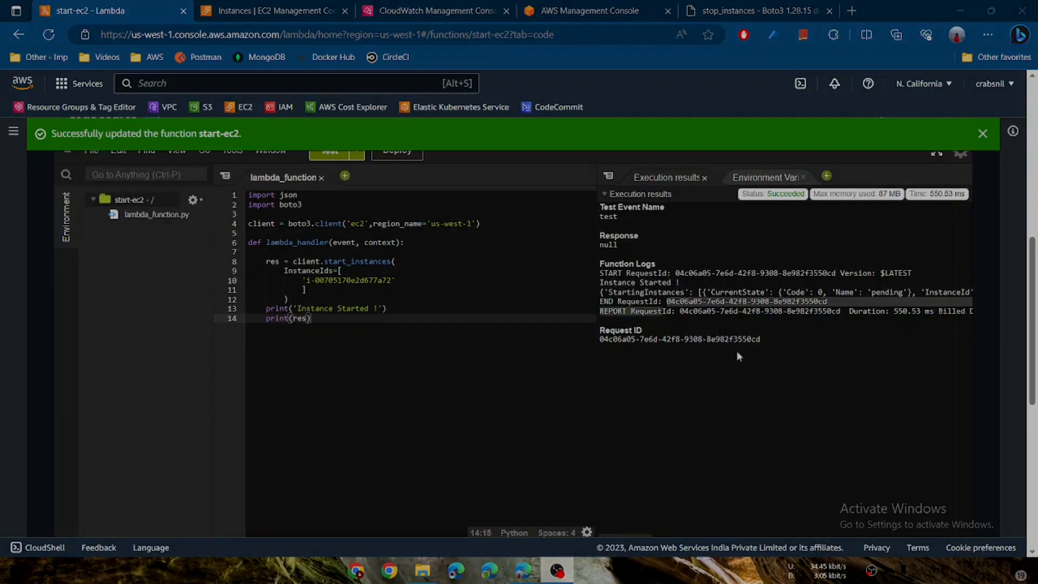